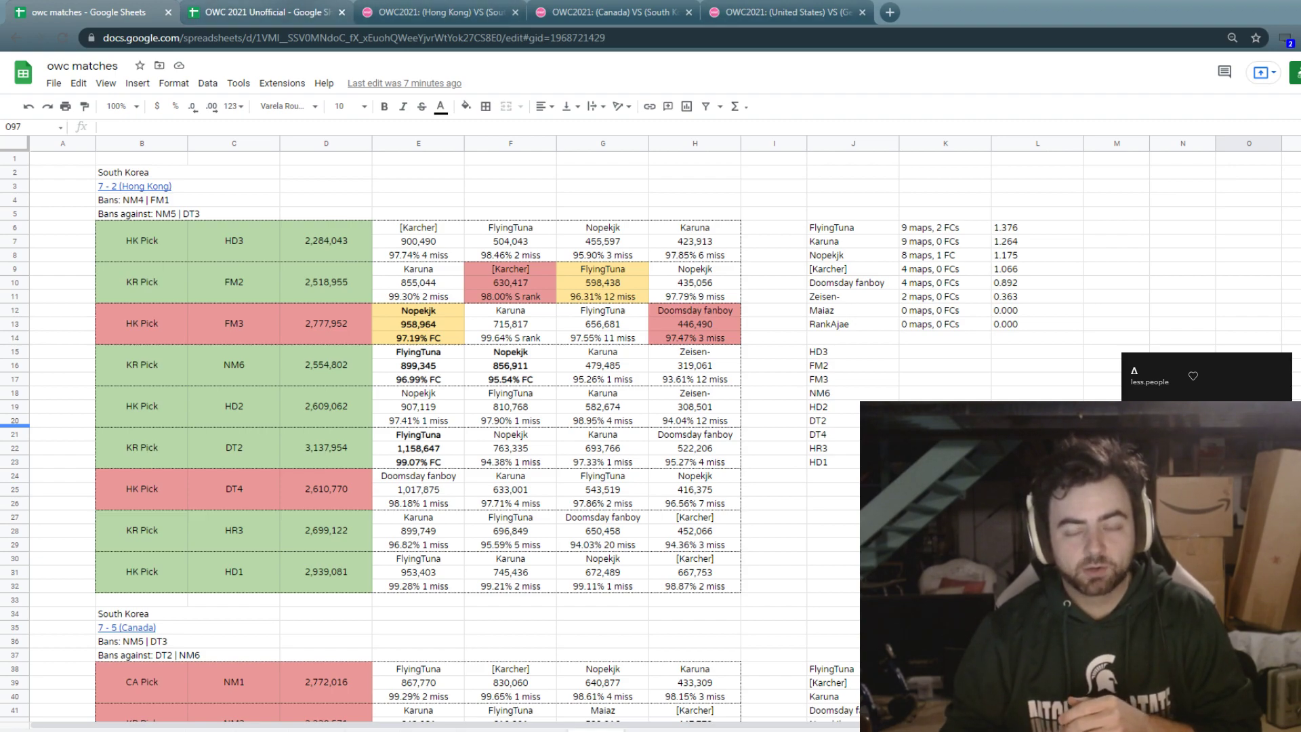
Look up Germany's L1 match date (Sat. November 27) in the OWC 2021 Grand Finals schedule.
{"action": "left_click", "coordinate": [264, 12]}
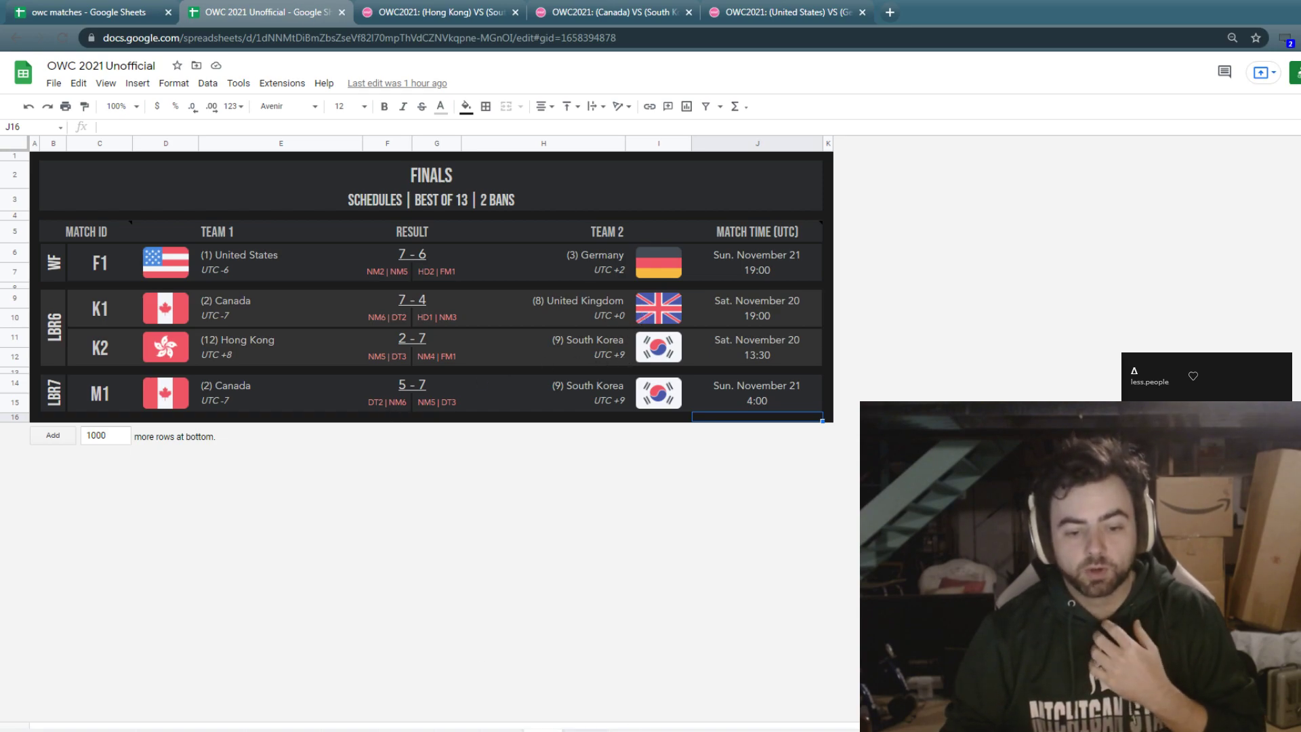
{"action": "key", "text": "ctrl+shift+Page_Down"}
{"action": "left_click", "coordinate": [248, 357]}
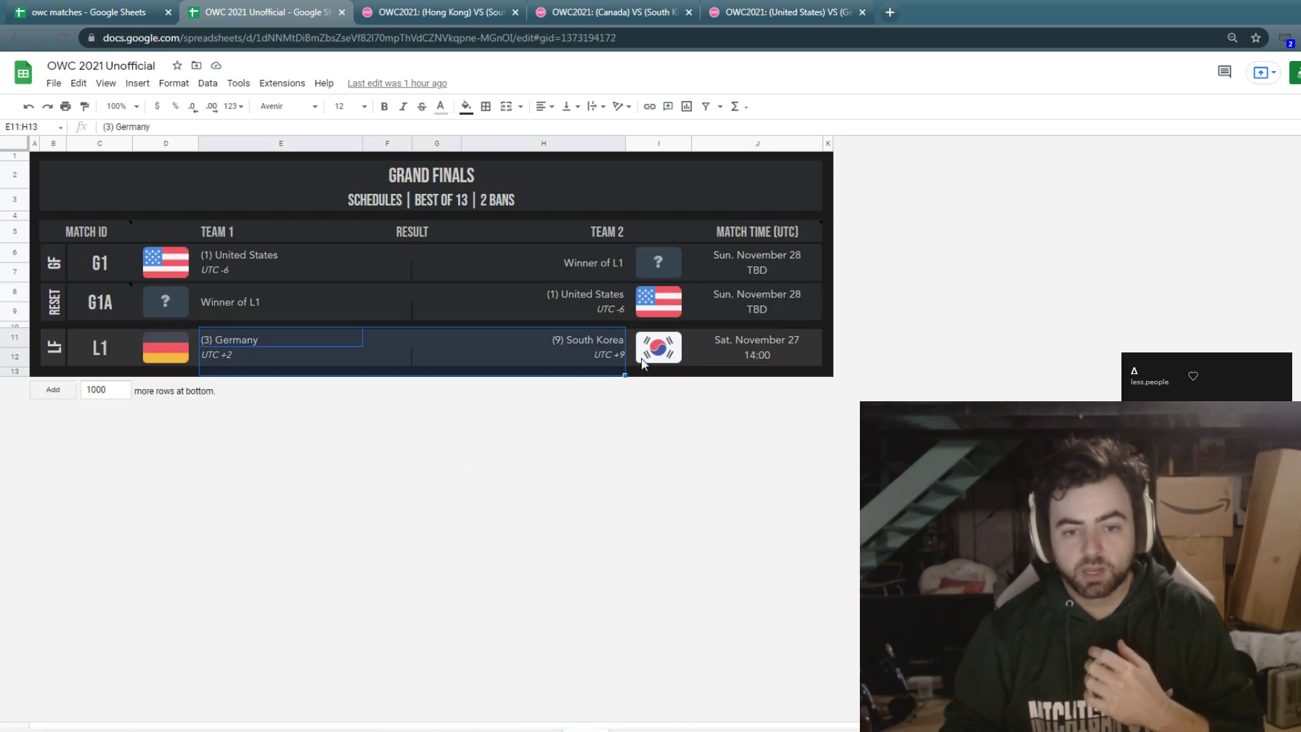
{"action": "left_click", "coordinate": [763, 342]}
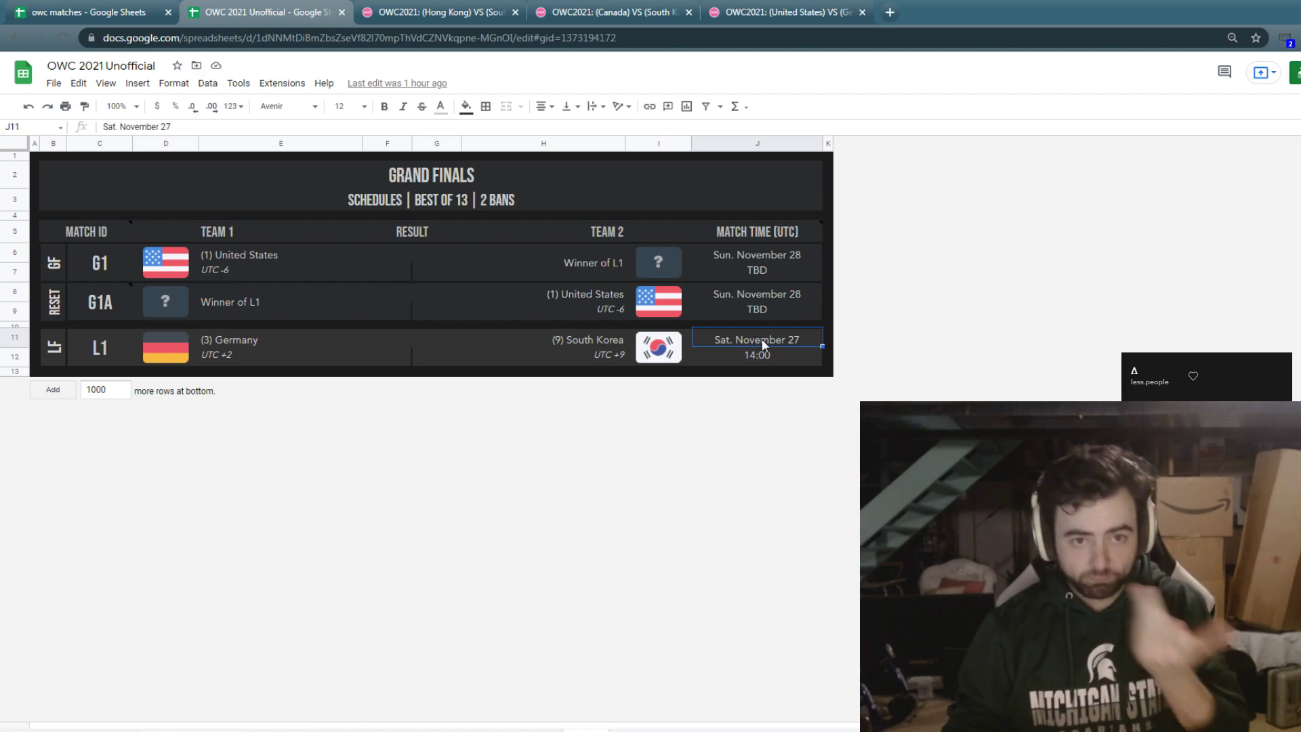
{"action": "left_click", "coordinate": [78, 8]}
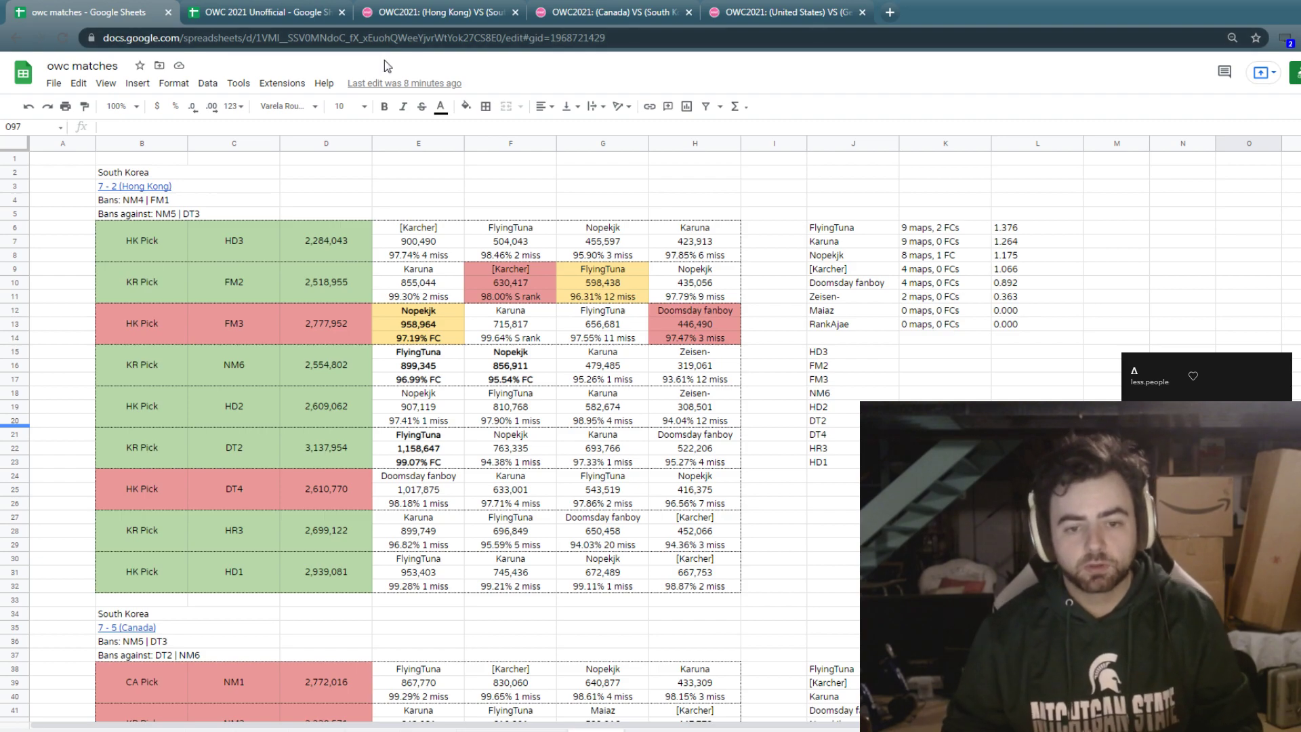
View the Hong Kong vs South Korea match page's per-player map scores, comparing with the owc matches sheet.
{"action": "left_click", "coordinate": [430, 15]}
{"action": "scroll", "coordinate": [335, 413], "scroll_direction": "down", "scroll_amount": 5}
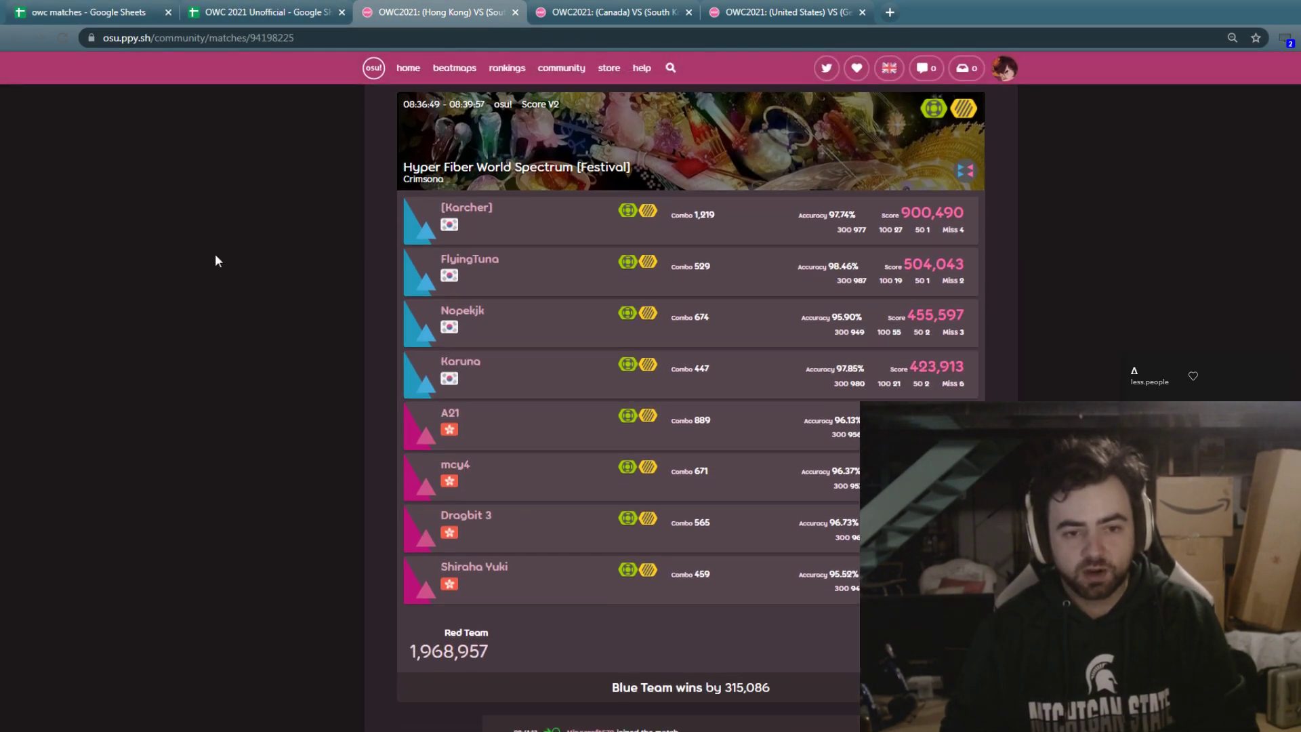
{"action": "left_click", "coordinate": [107, 18]}
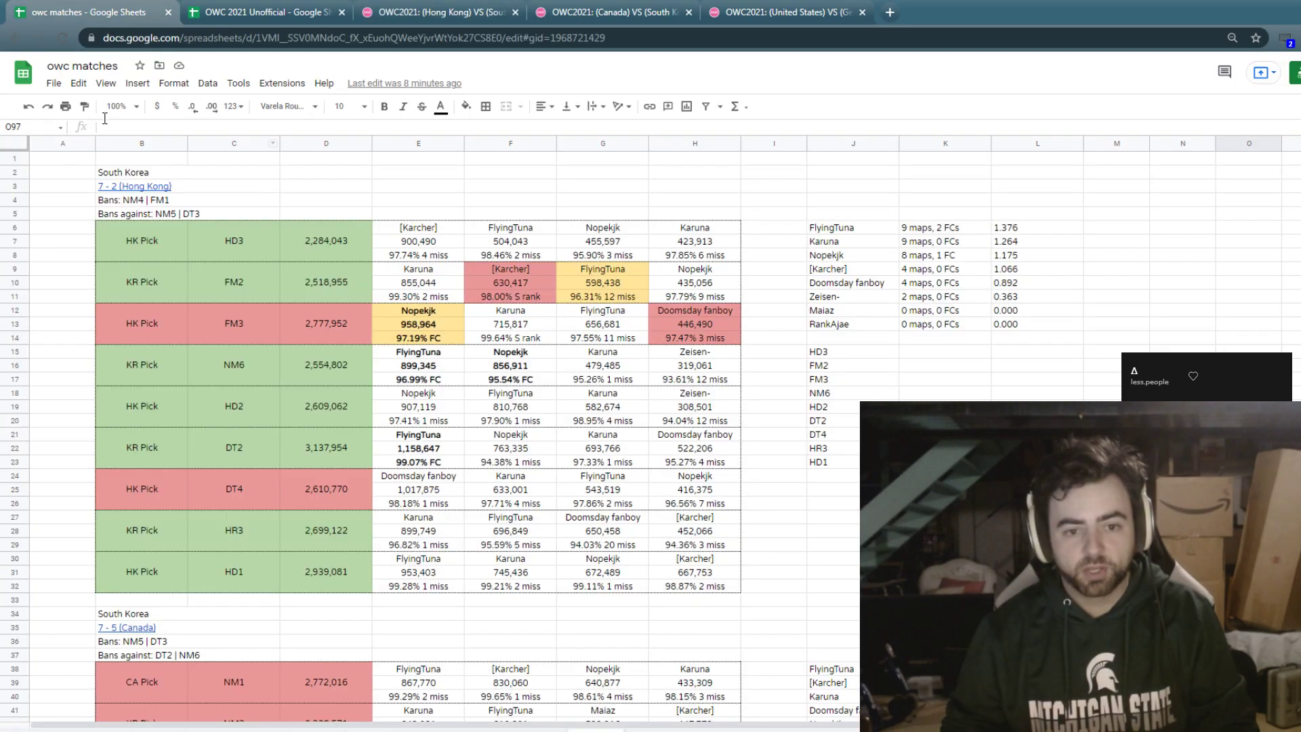
{"action": "left_click", "coordinate": [380, 12]}
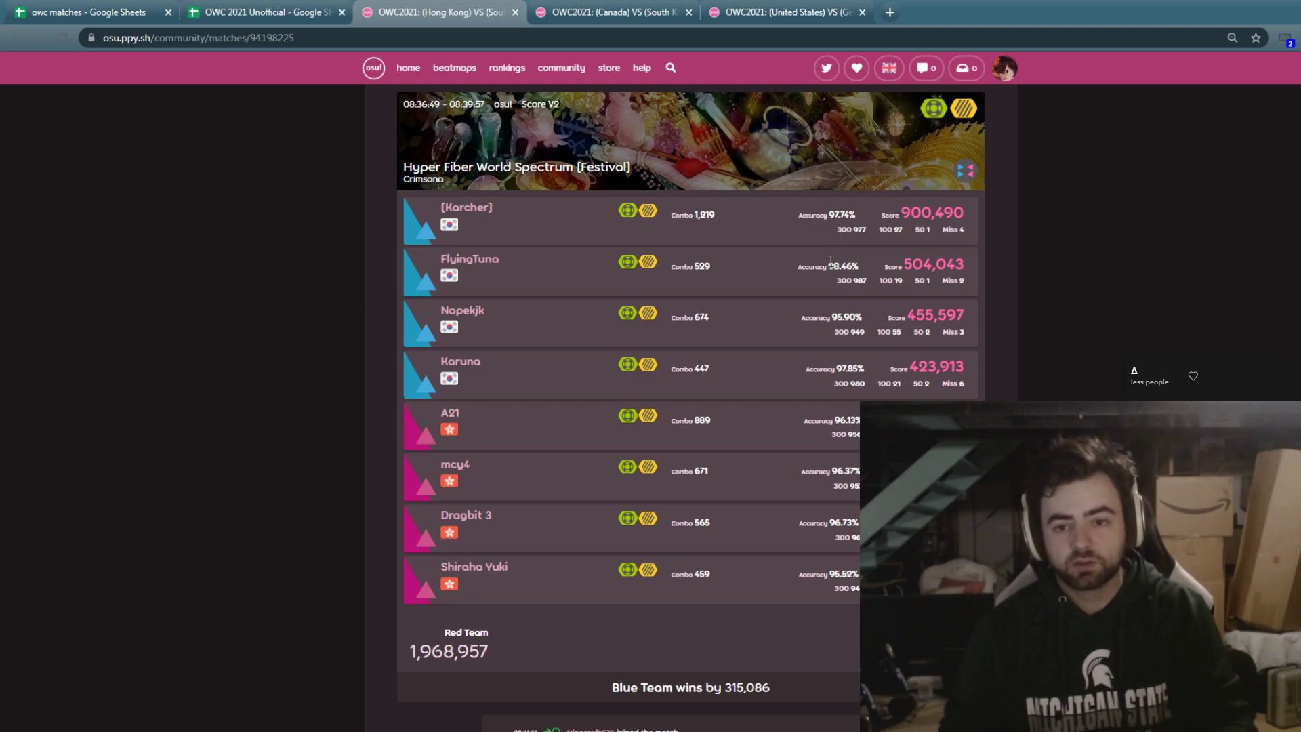
{"action": "left_click", "coordinate": [27, 11]}
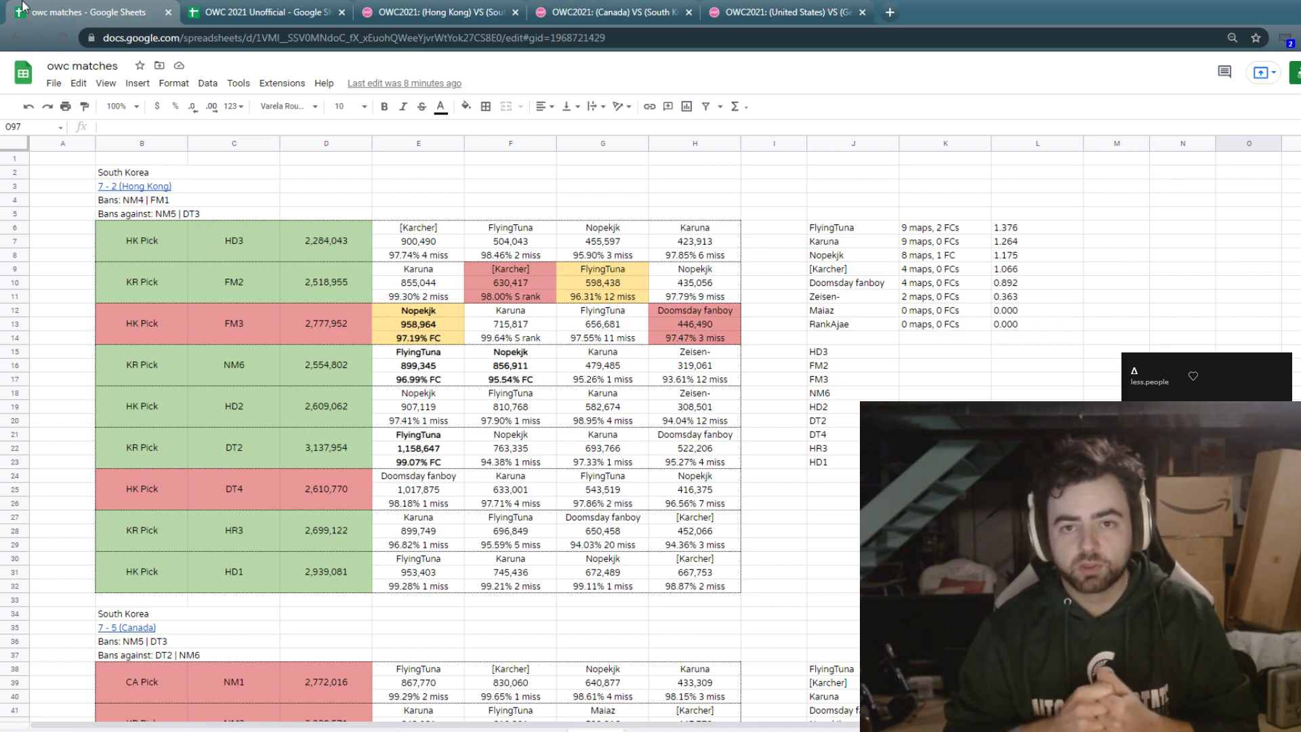
Expand the Hong Kong vs South Korea match costs, then go back to the owc matches sheet.
{"action": "left_click", "coordinate": [407, 12]}
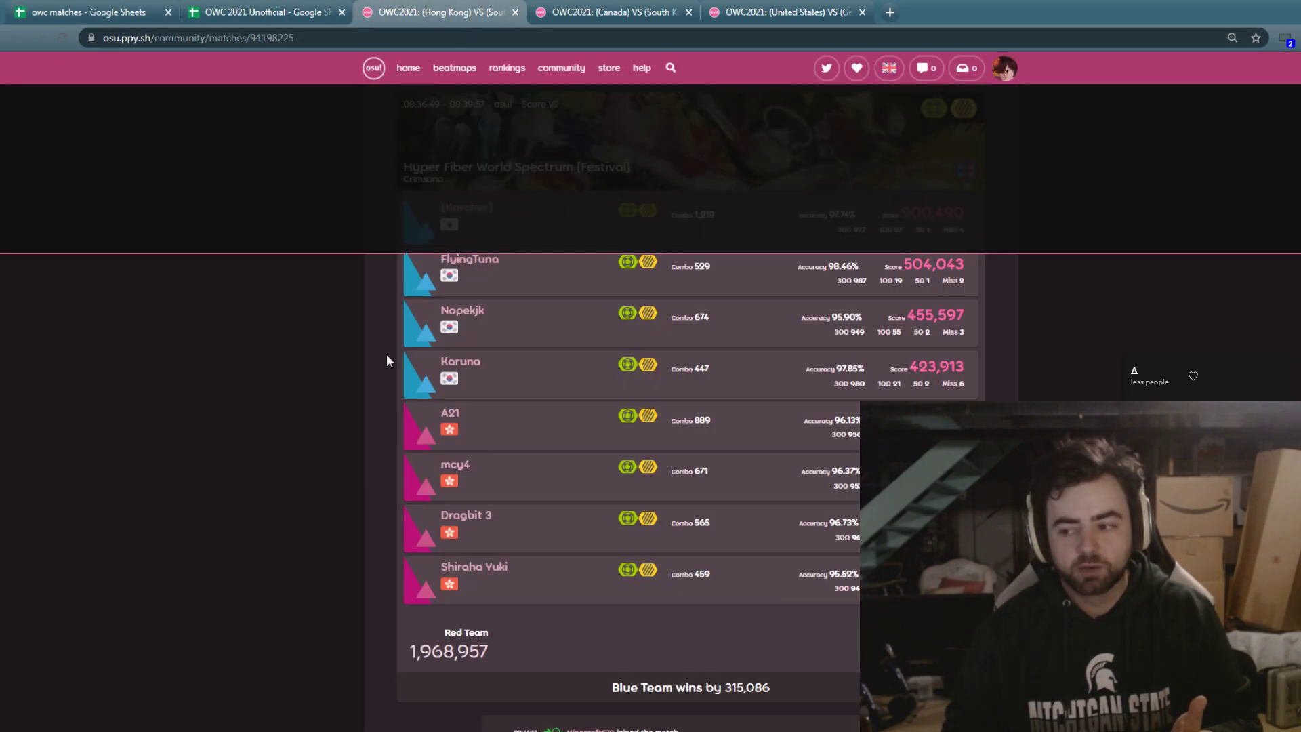
{"action": "scroll", "coordinate": [339, 386], "scroll_direction": "up", "scroll_amount": 5}
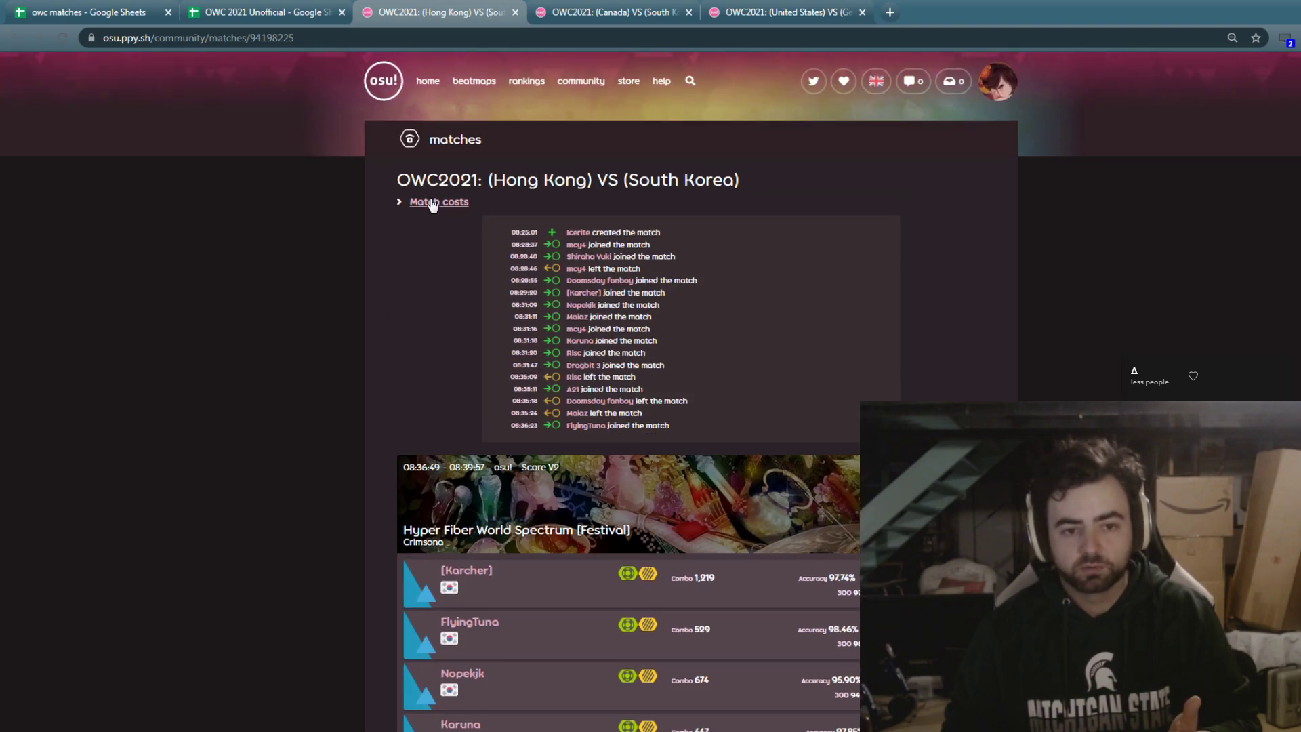
{"action": "left_click", "coordinate": [434, 202]}
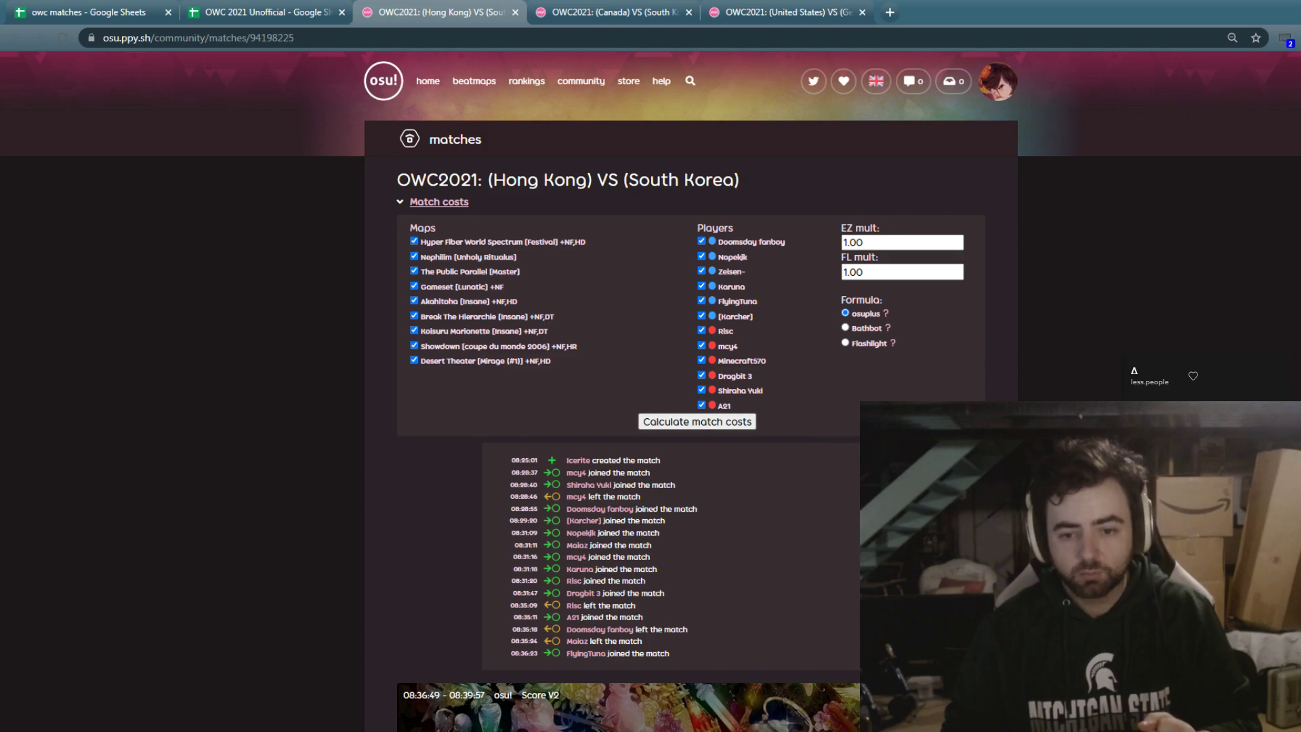
{"action": "key", "text": "ctrl+1"}
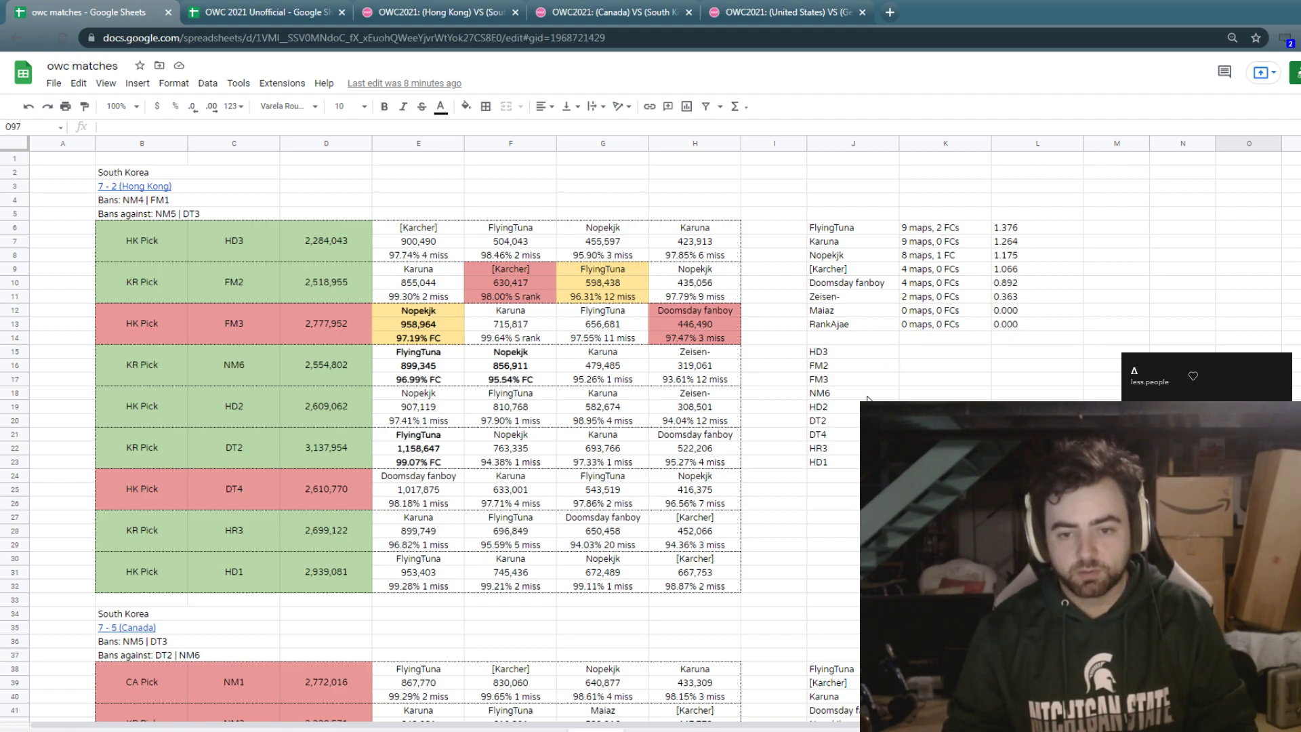
Scroll the sheet to review the Common Maps table tallying KR 9 – 5 DE.
{"action": "scroll", "coordinate": [862, 383], "scroll_direction": "down", "scroll_amount": 10}
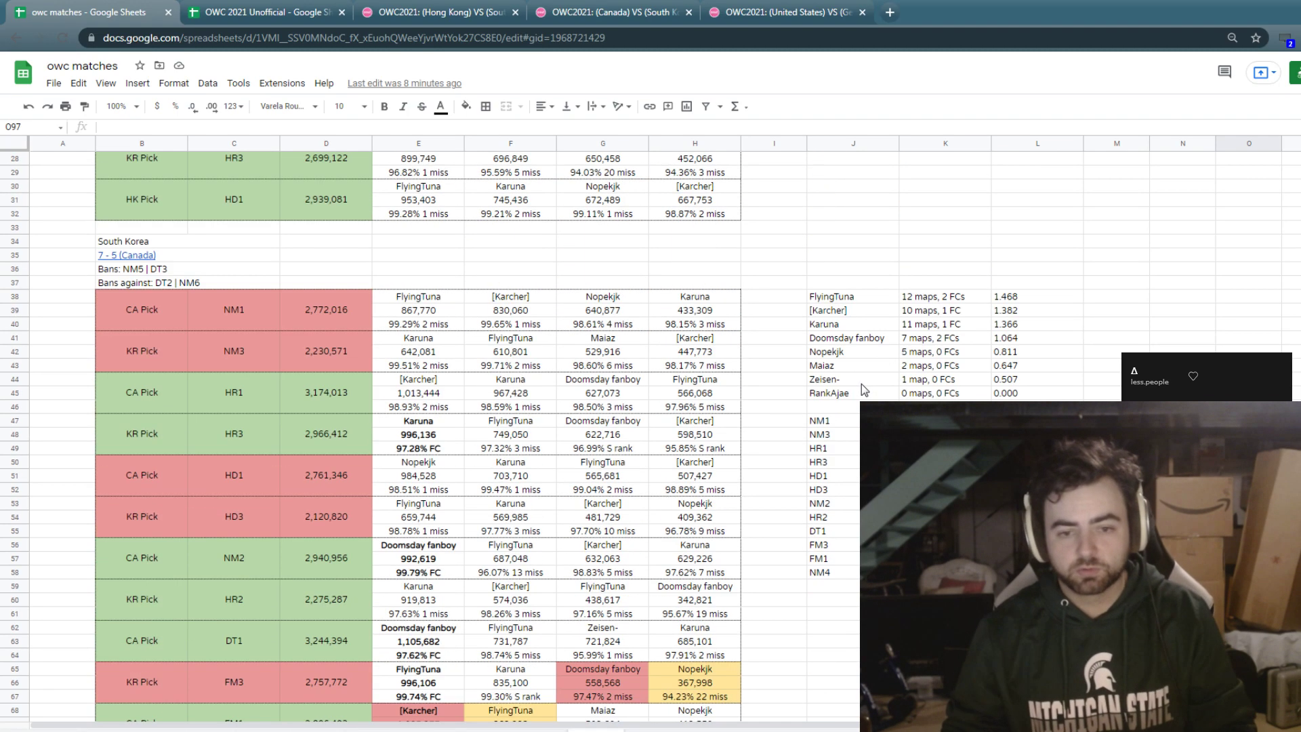
{"action": "scroll", "coordinate": [860, 384], "scroll_direction": "up", "scroll_amount": 4}
{"action": "scroll", "coordinate": [860, 384], "scroll_direction": "up", "scroll_amount": 3}
{"action": "scroll", "coordinate": [860, 383], "scroll_direction": "down", "scroll_amount": 5}
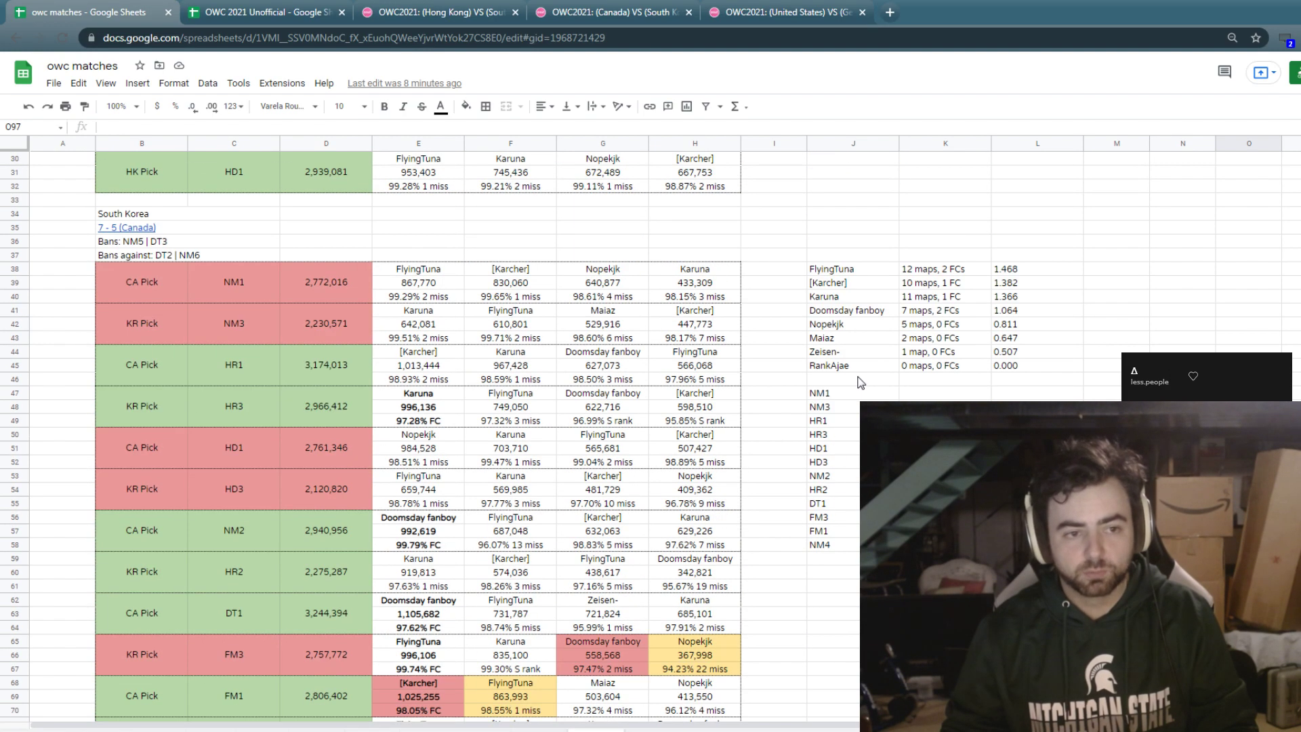
{"action": "scroll", "coordinate": [861, 383], "scroll_direction": "down", "scroll_amount": 8}
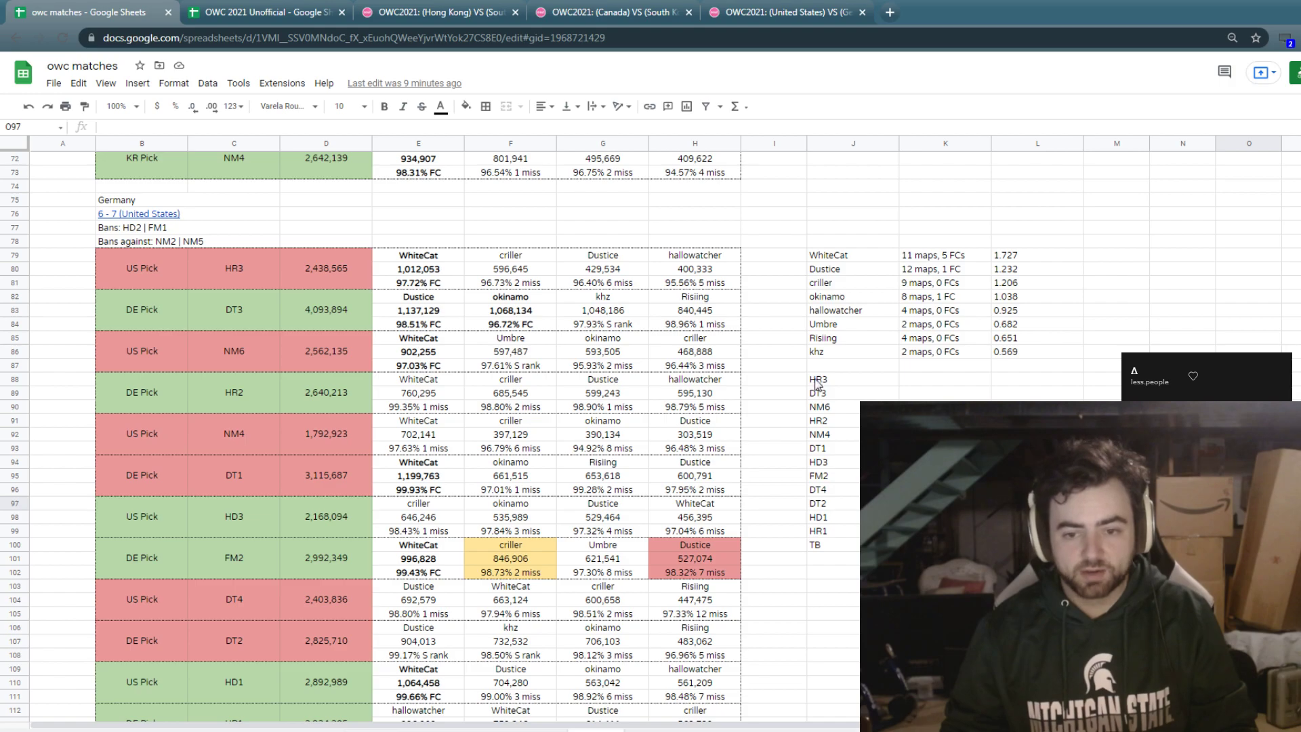
{"action": "scroll", "coordinate": [840, 444], "scroll_direction": "down", "scroll_amount": 6}
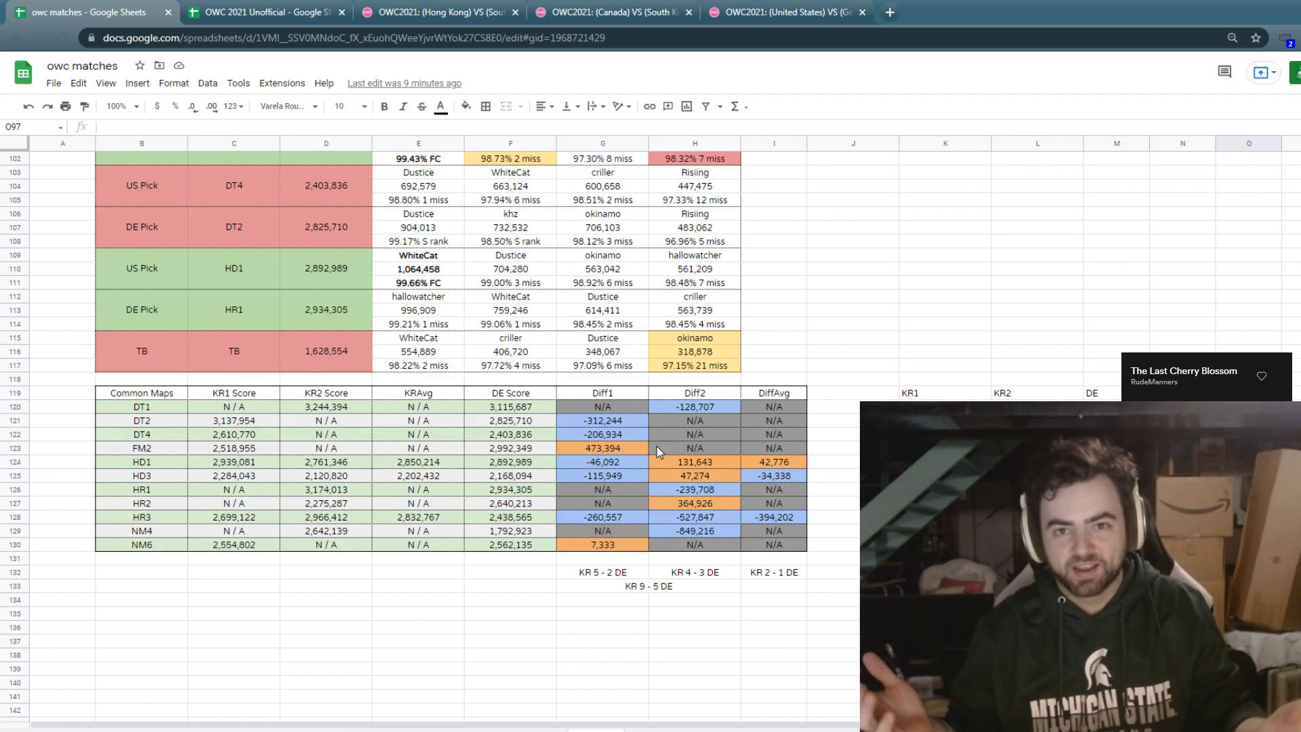
Scroll through the Canada match block and select the 0.811 match cost in cell L42.
{"action": "scroll", "coordinate": [656, 445], "scroll_direction": "up", "scroll_amount": 6}
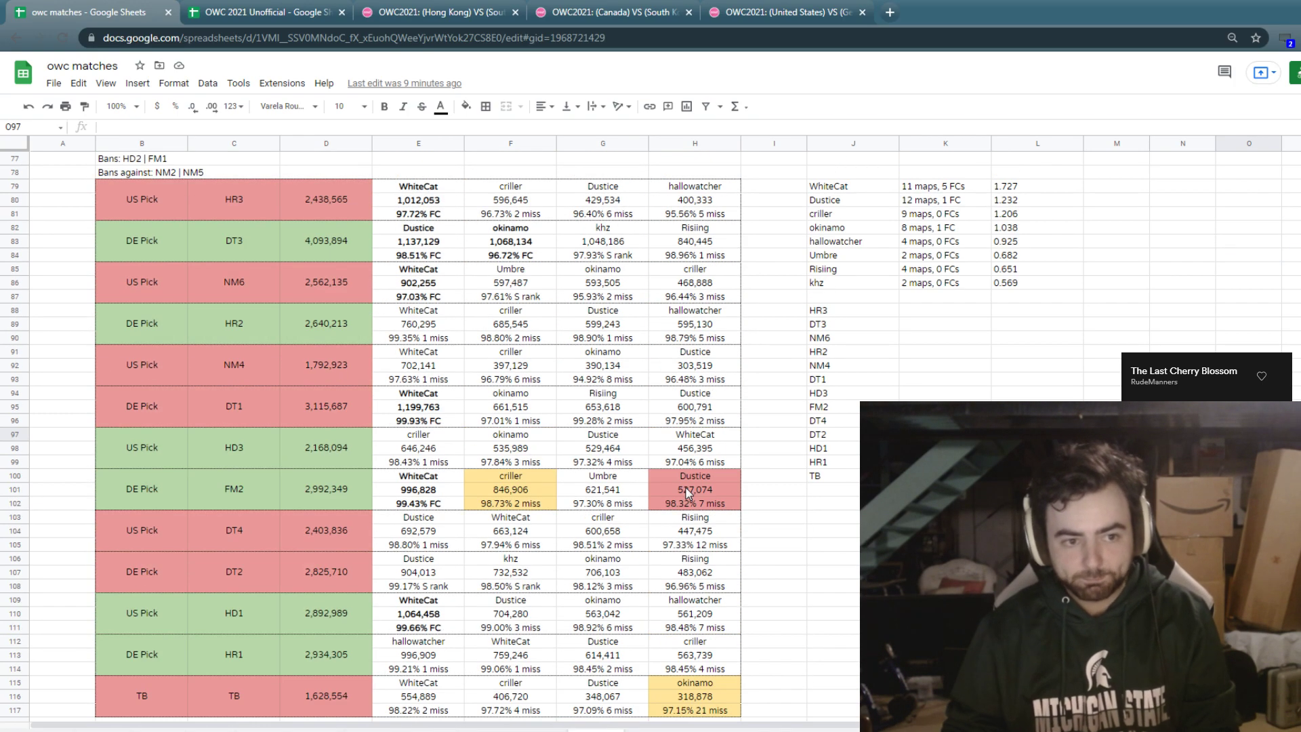
{"action": "scroll", "coordinate": [687, 492], "scroll_direction": "up", "scroll_amount": 15}
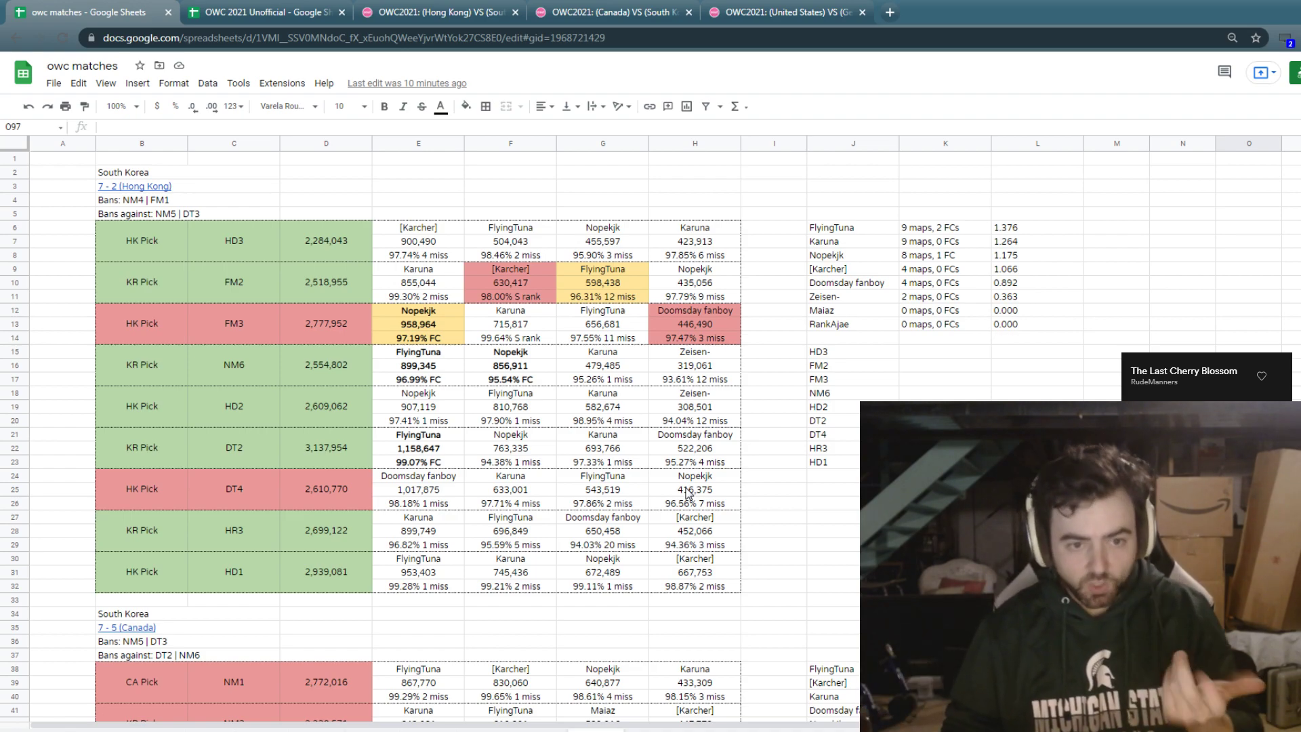
{"action": "scroll", "coordinate": [689, 500], "scroll_direction": "down", "scroll_amount": 1}
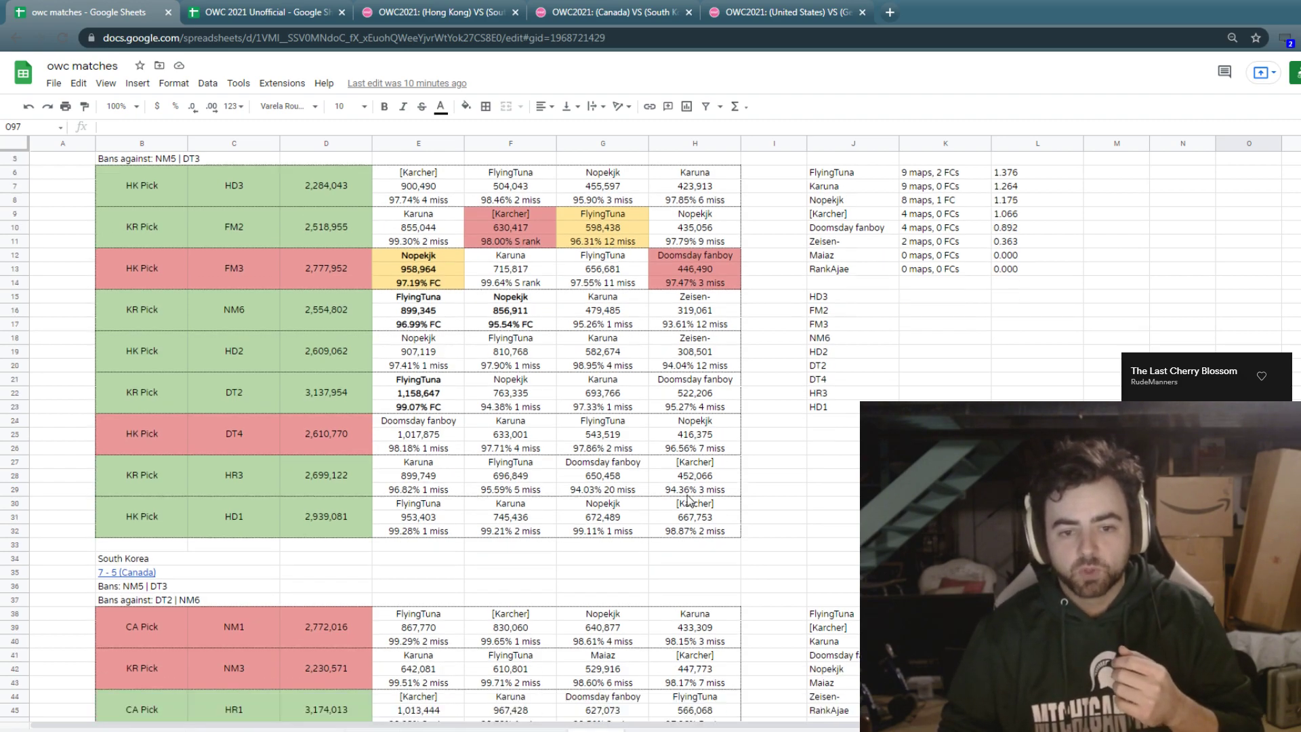
{"action": "scroll", "coordinate": [689, 500], "scroll_direction": "down", "scroll_amount": 5}
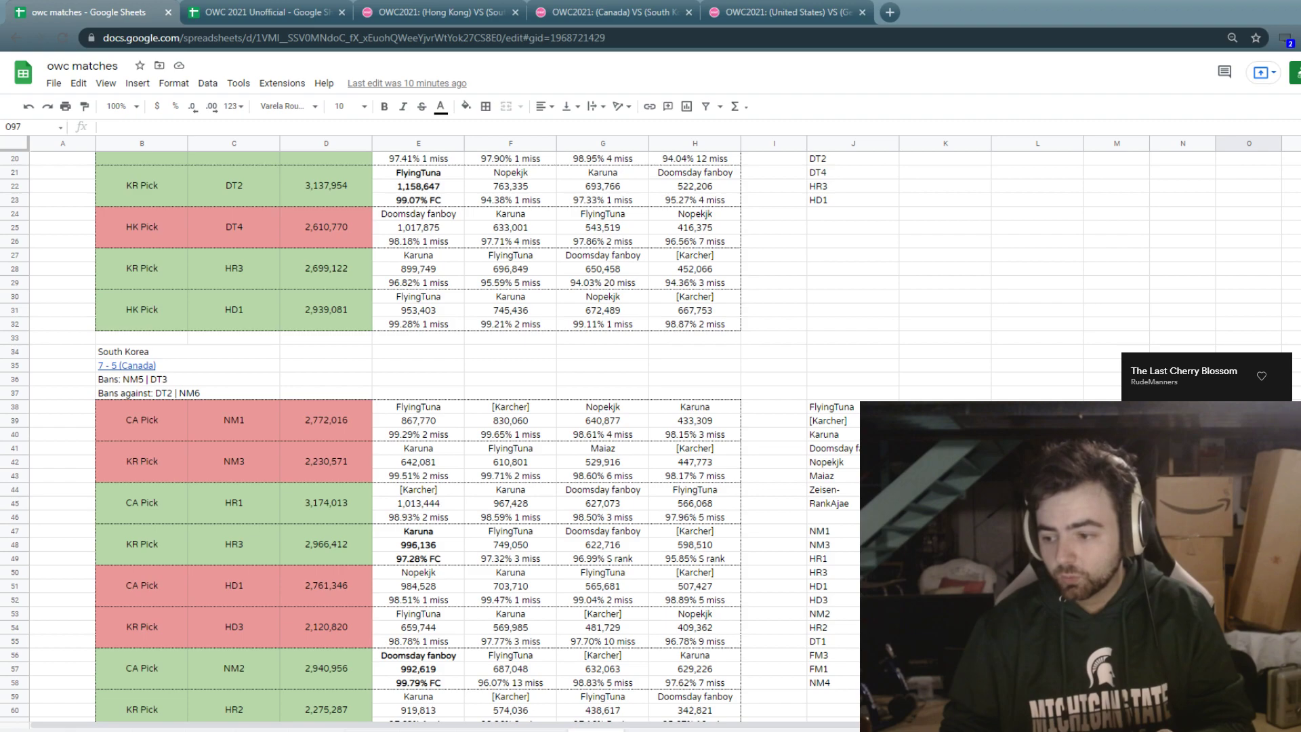
{"action": "left_click", "coordinate": [1037, 462]}
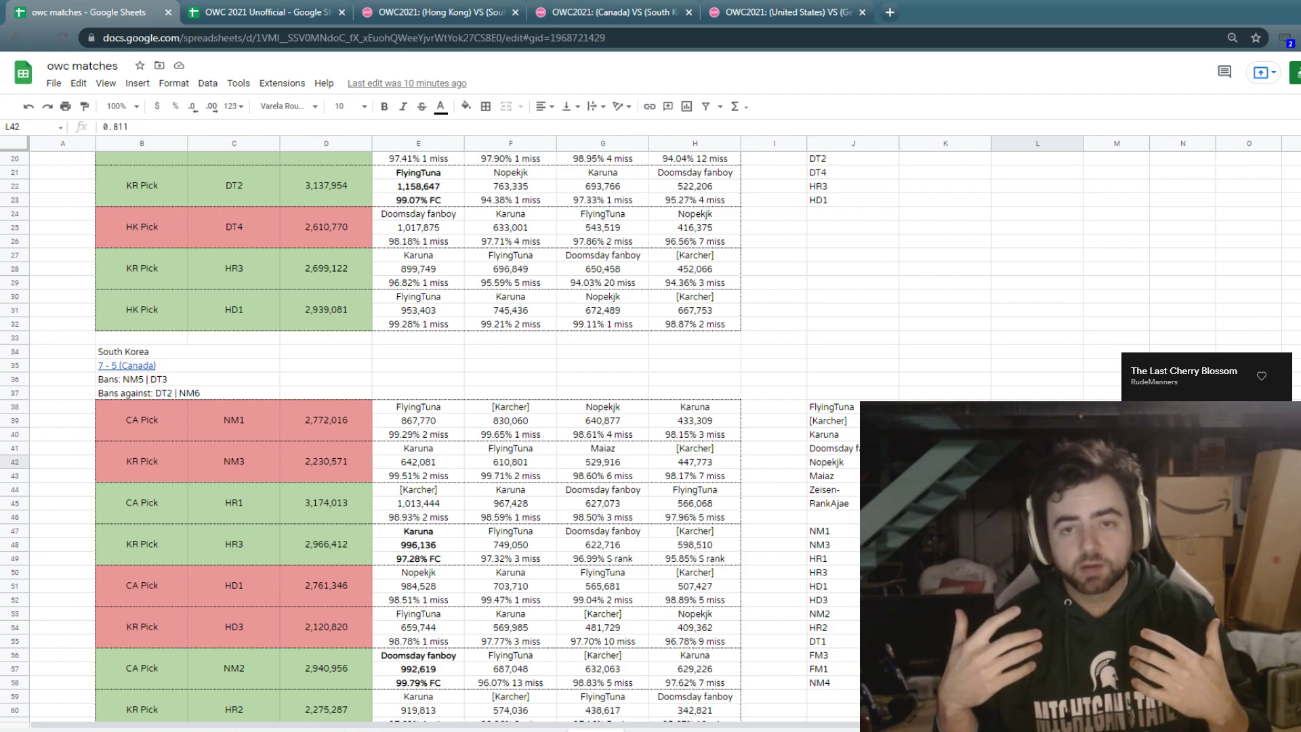
{"action": "scroll", "coordinate": [420, 434], "scroll_direction": "up", "scroll_amount": 5}
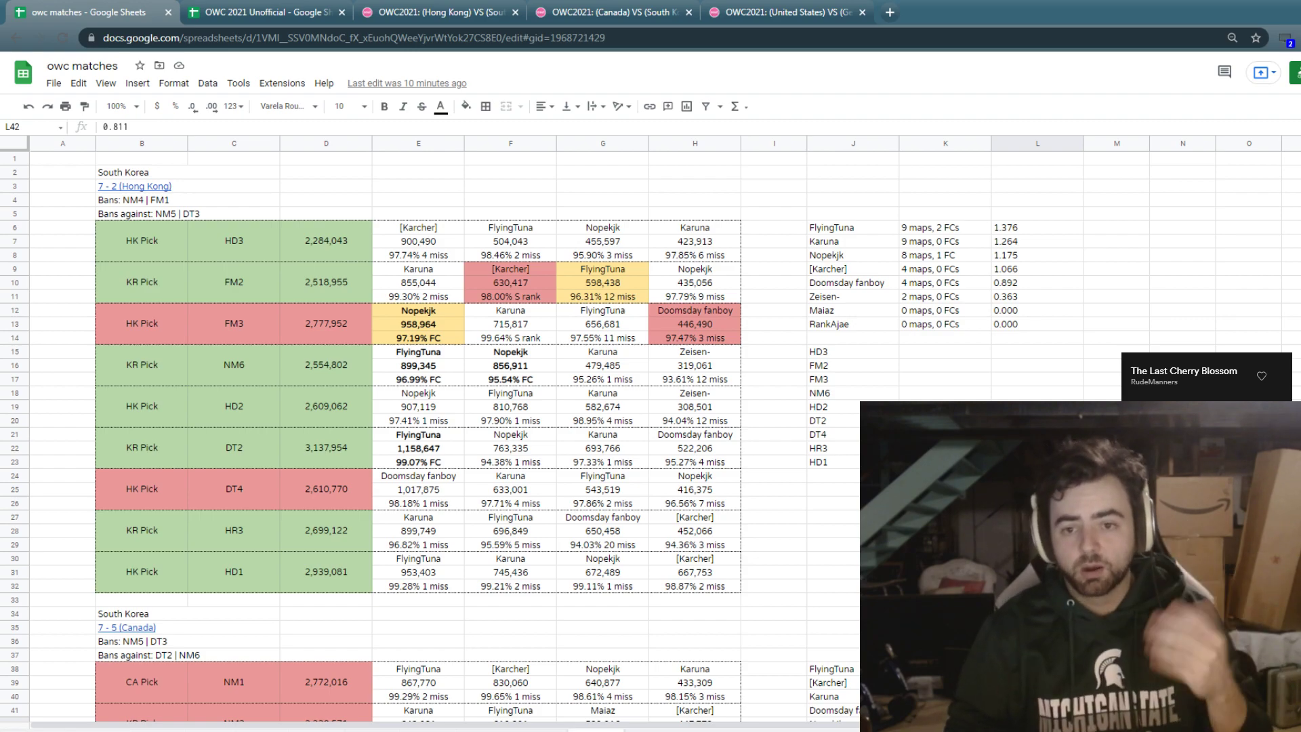
{"action": "scroll", "coordinate": [952, 391], "scroll_direction": "down", "scroll_amount": 4}
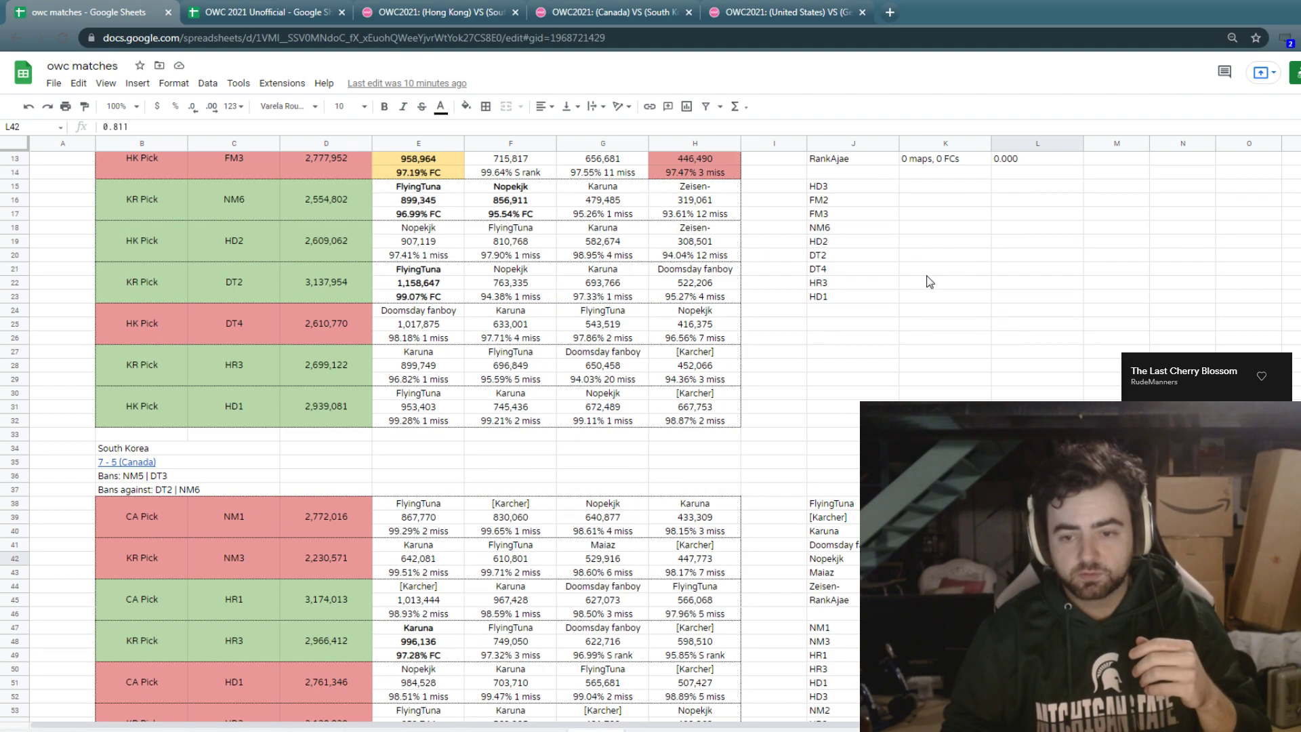
{"action": "scroll", "coordinate": [930, 282], "scroll_direction": "up", "scroll_amount": 4}
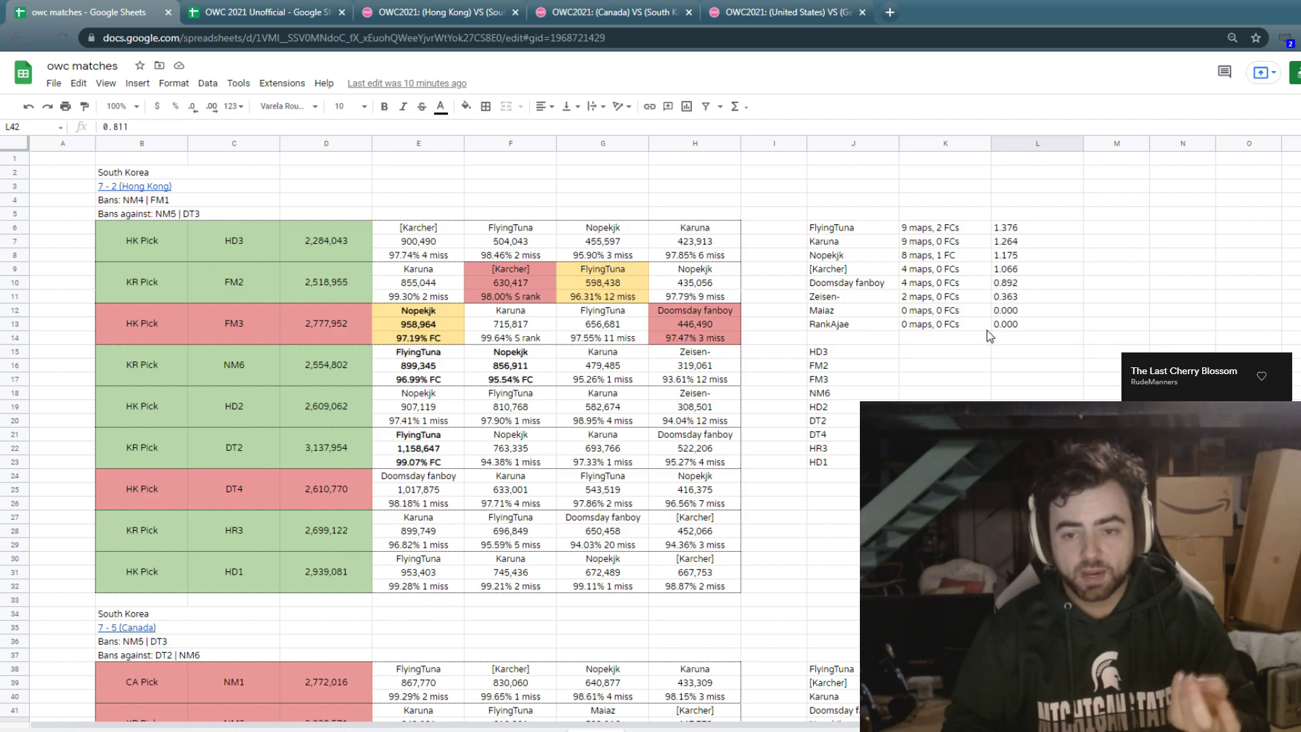
{"action": "scroll", "coordinate": [988, 332], "scroll_direction": "down", "scroll_amount": 7}
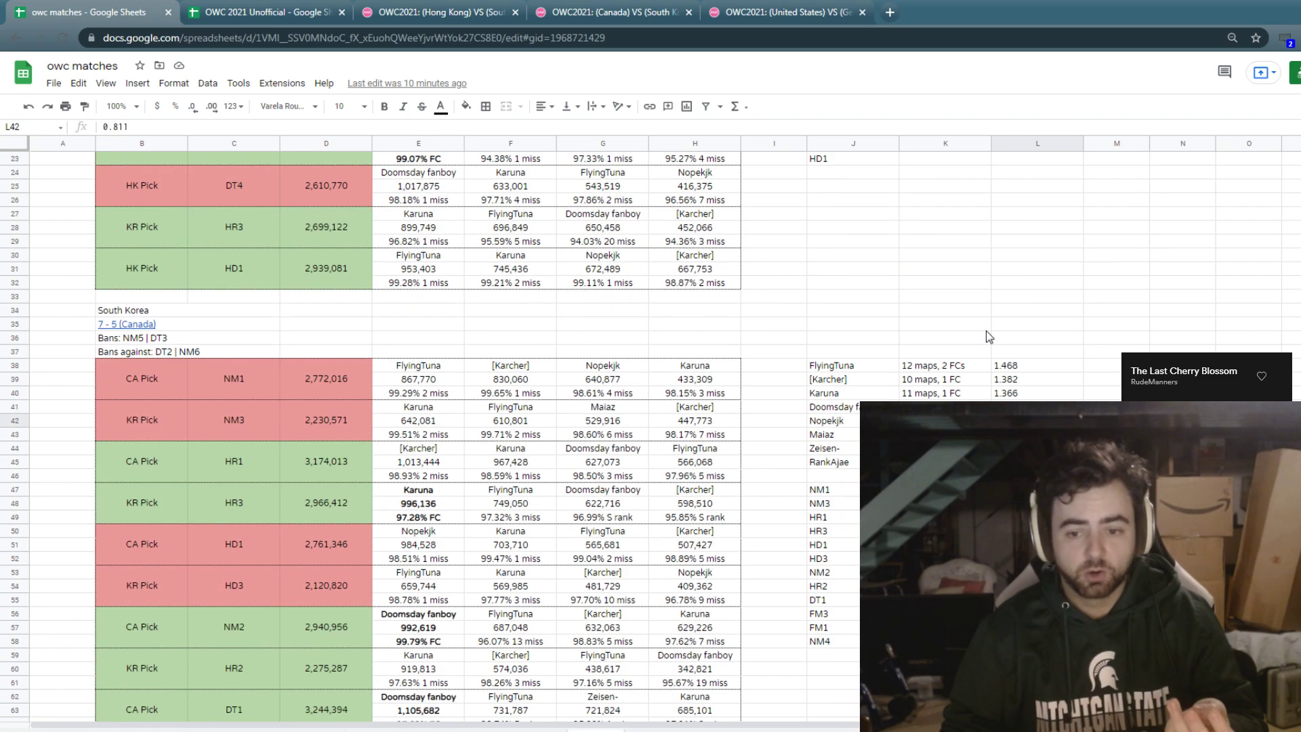
{"action": "scroll", "coordinate": [988, 332], "scroll_direction": "up", "scroll_amount": 4}
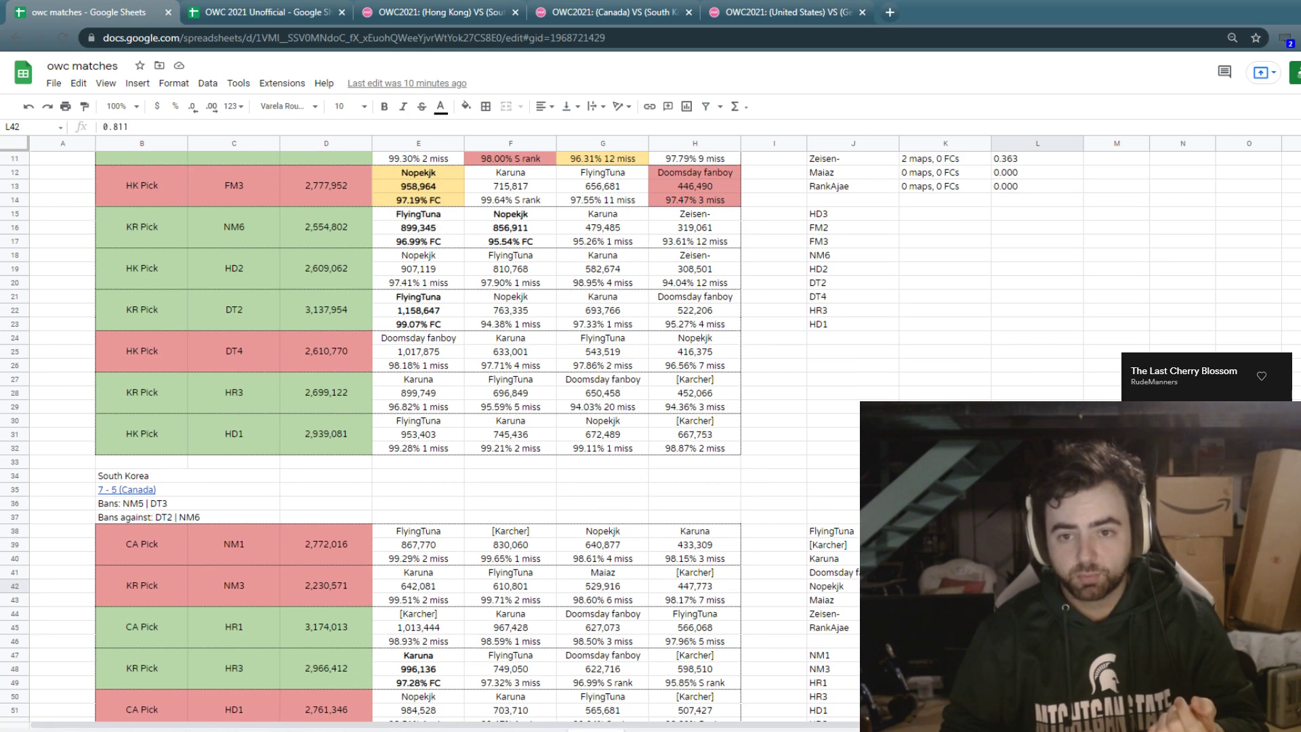
{"action": "scroll", "coordinate": [987, 332], "scroll_direction": "down", "scroll_amount": 1}
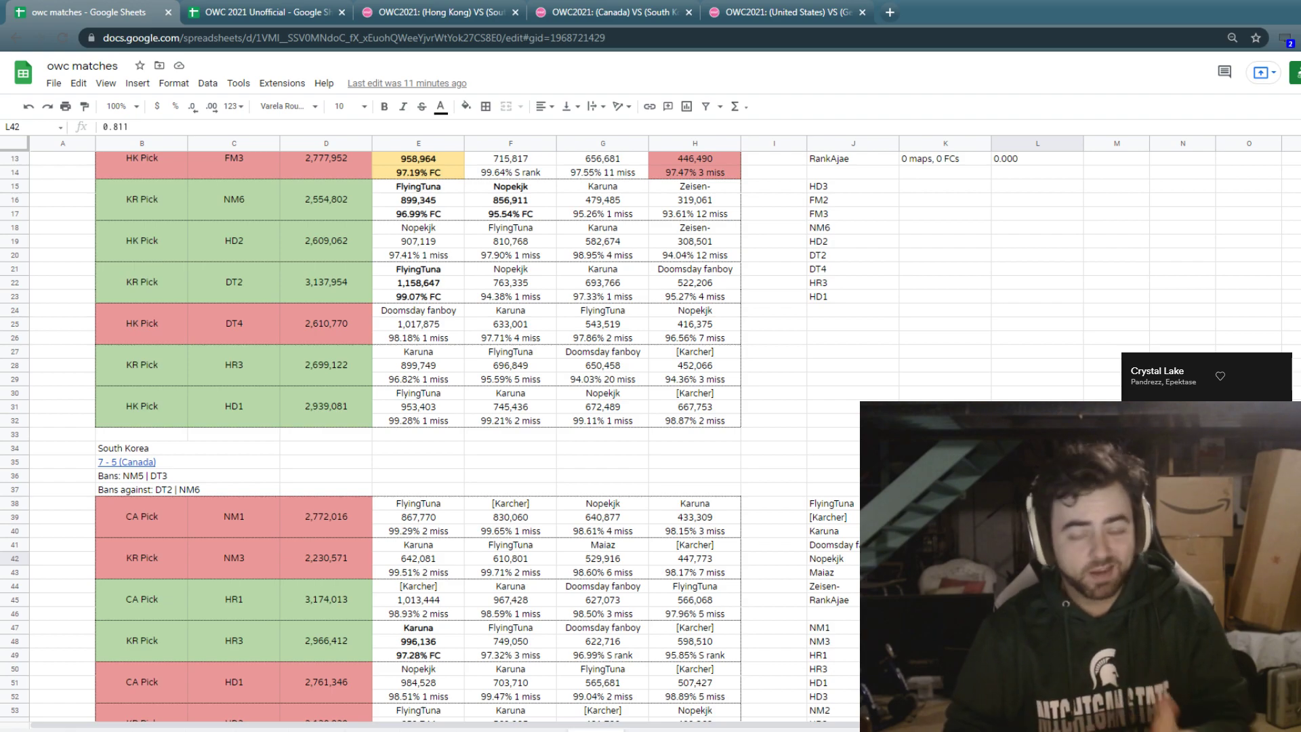
{"action": "scroll", "coordinate": [406, 433], "scroll_direction": "up", "scroll_amount": 3}
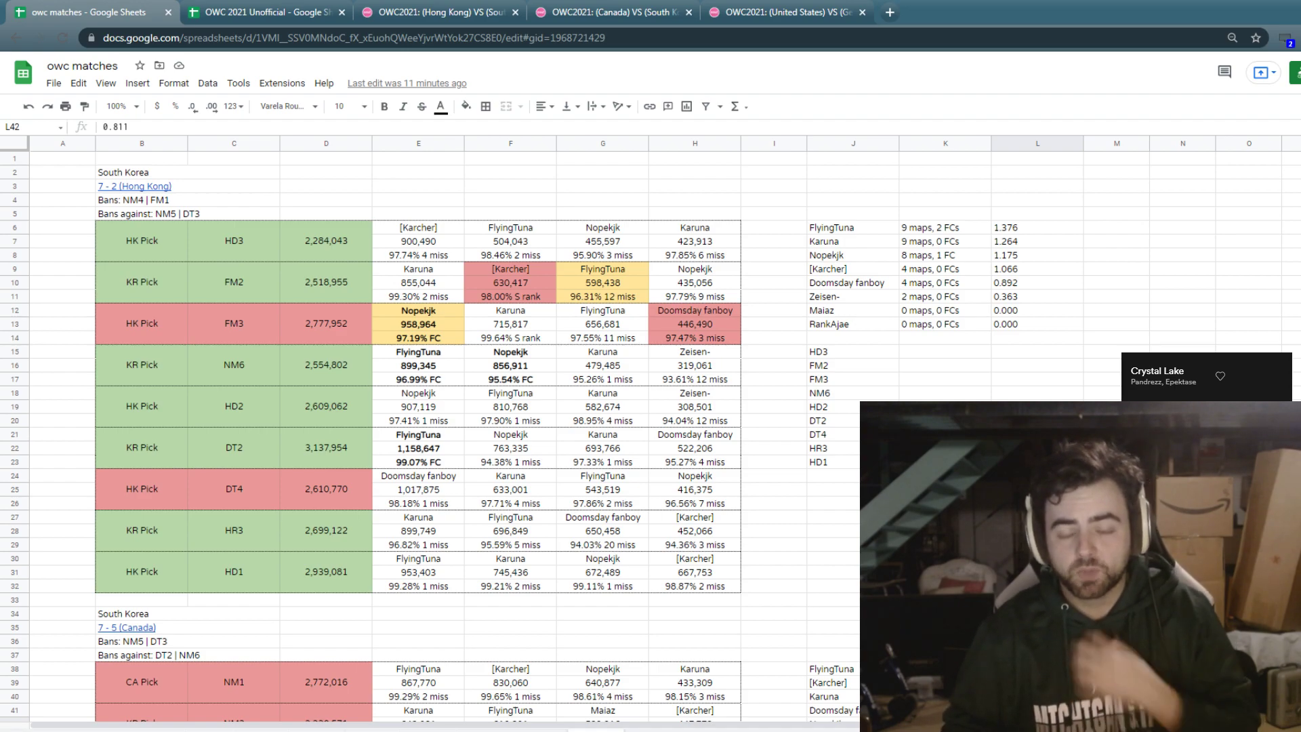
{"action": "scroll", "coordinate": [508, 433], "scroll_direction": "down", "scroll_amount": 5}
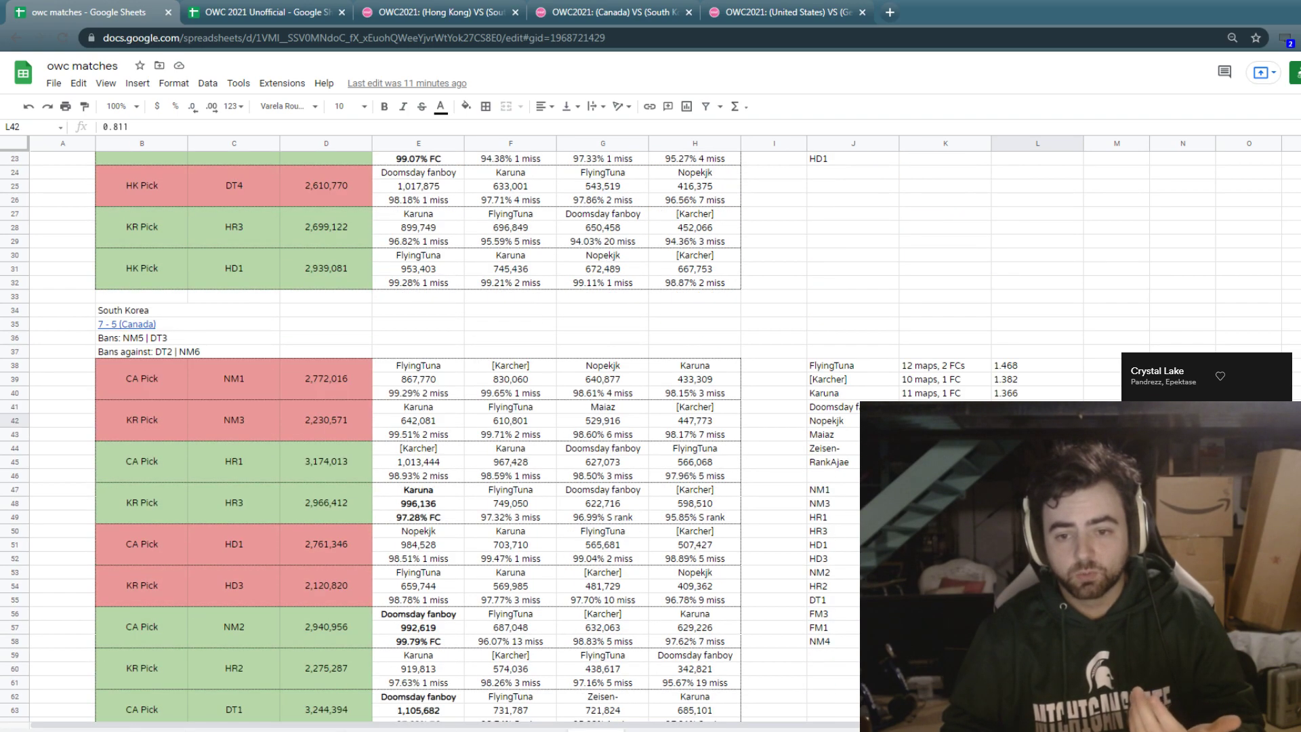
{"action": "scroll", "coordinate": [508, 434], "scroll_direction": "up", "scroll_amount": 4}
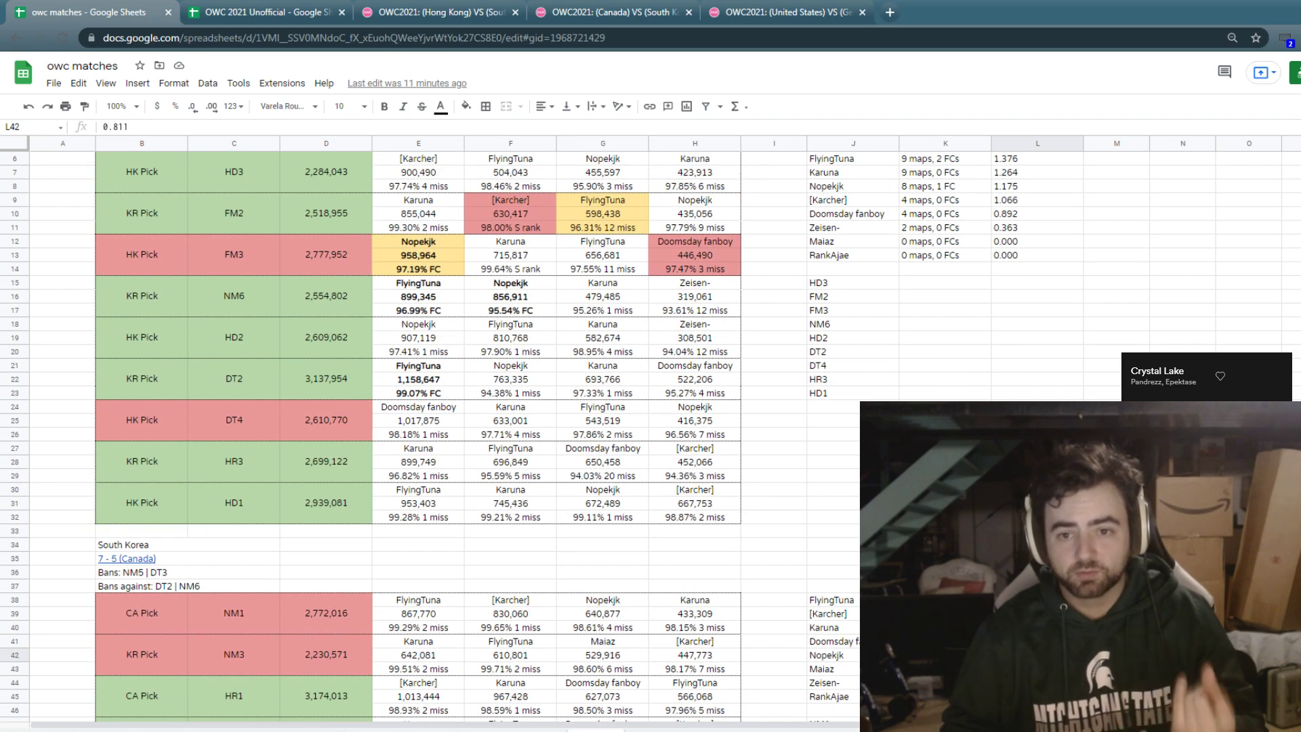
{"action": "scroll", "coordinate": [508, 434], "scroll_direction": "up", "scroll_amount": 1}
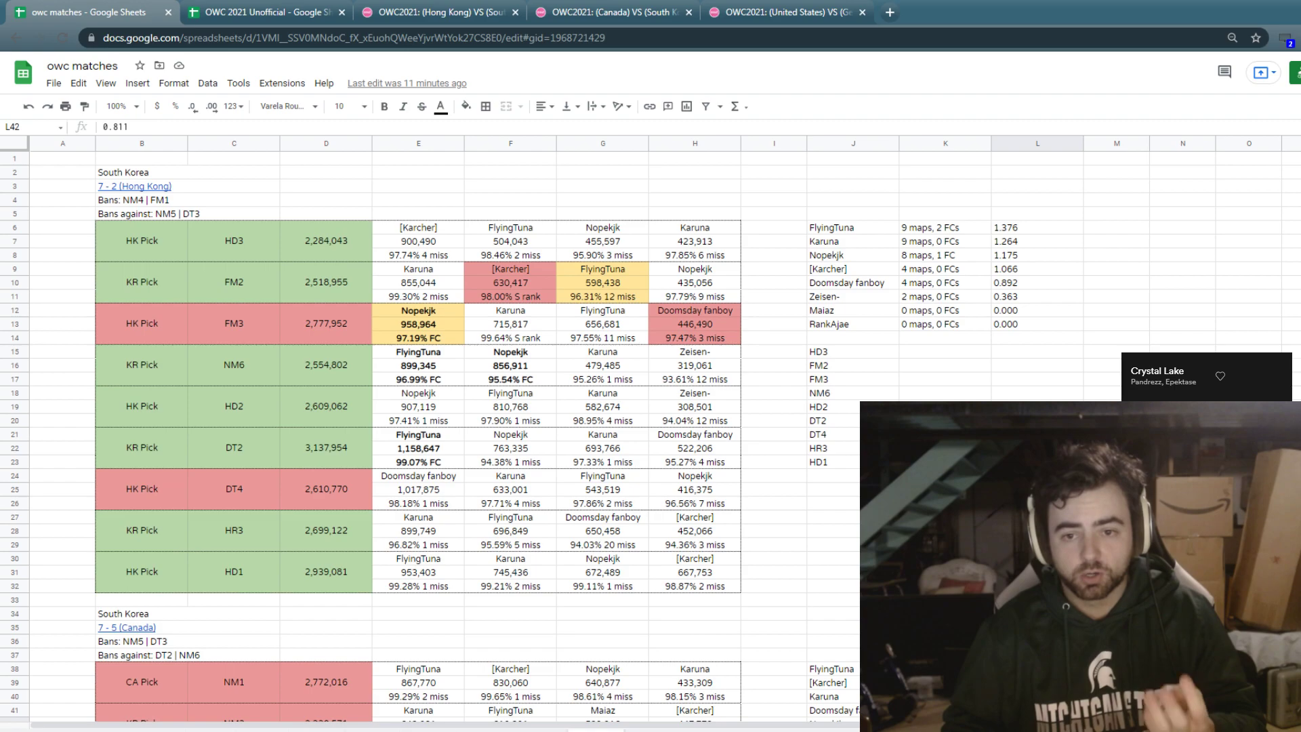
{"action": "left_click", "coordinate": [847, 255]}
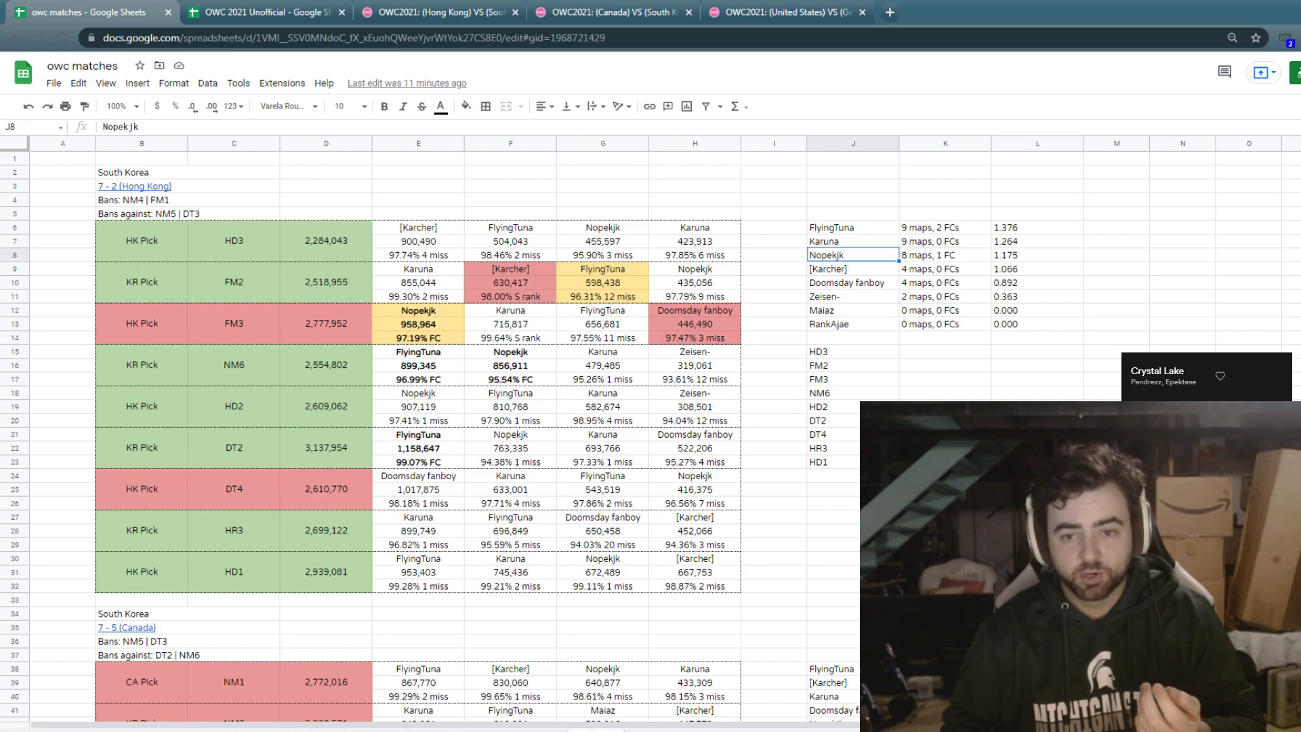
{"action": "scroll", "coordinate": [508, 433], "scroll_direction": "down", "scroll_amount": 5}
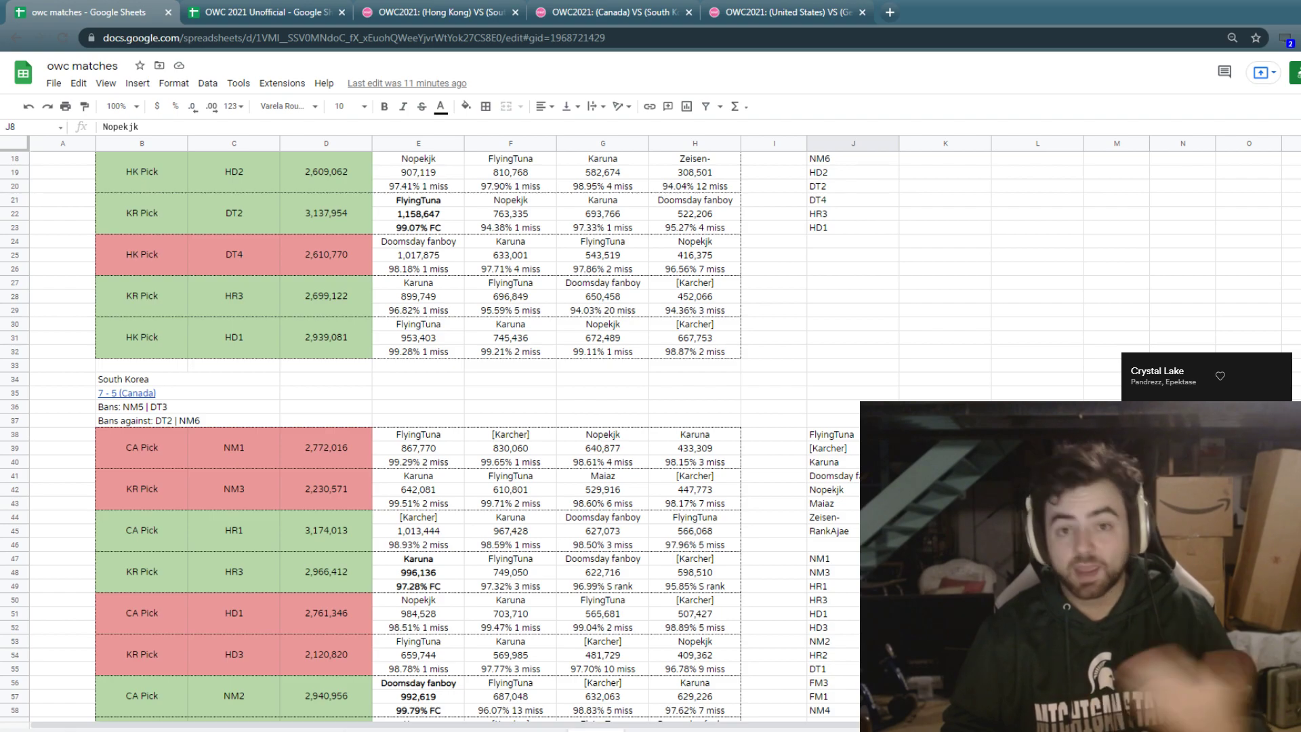
{"action": "scroll", "coordinate": [508, 433], "scroll_direction": "down", "scroll_amount": 9}
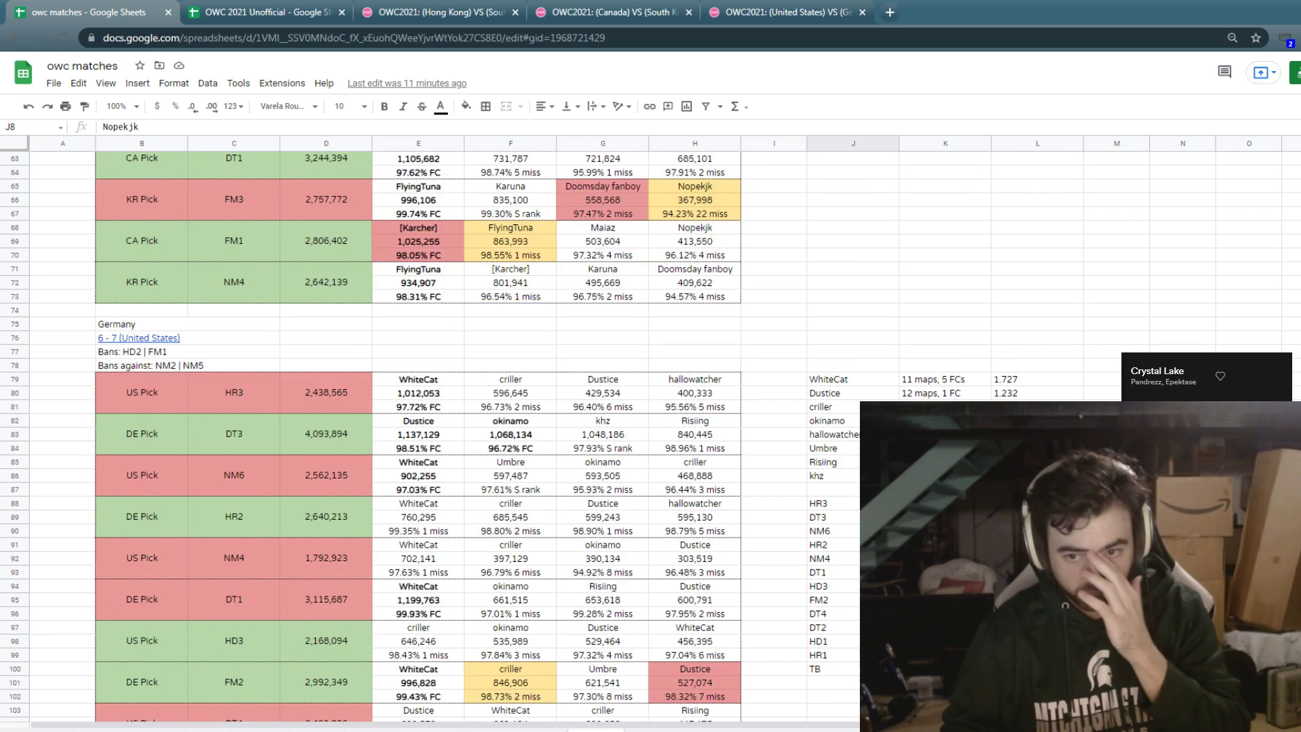
{"action": "scroll", "coordinate": [509, 433], "scroll_direction": "down", "scroll_amount": 1}
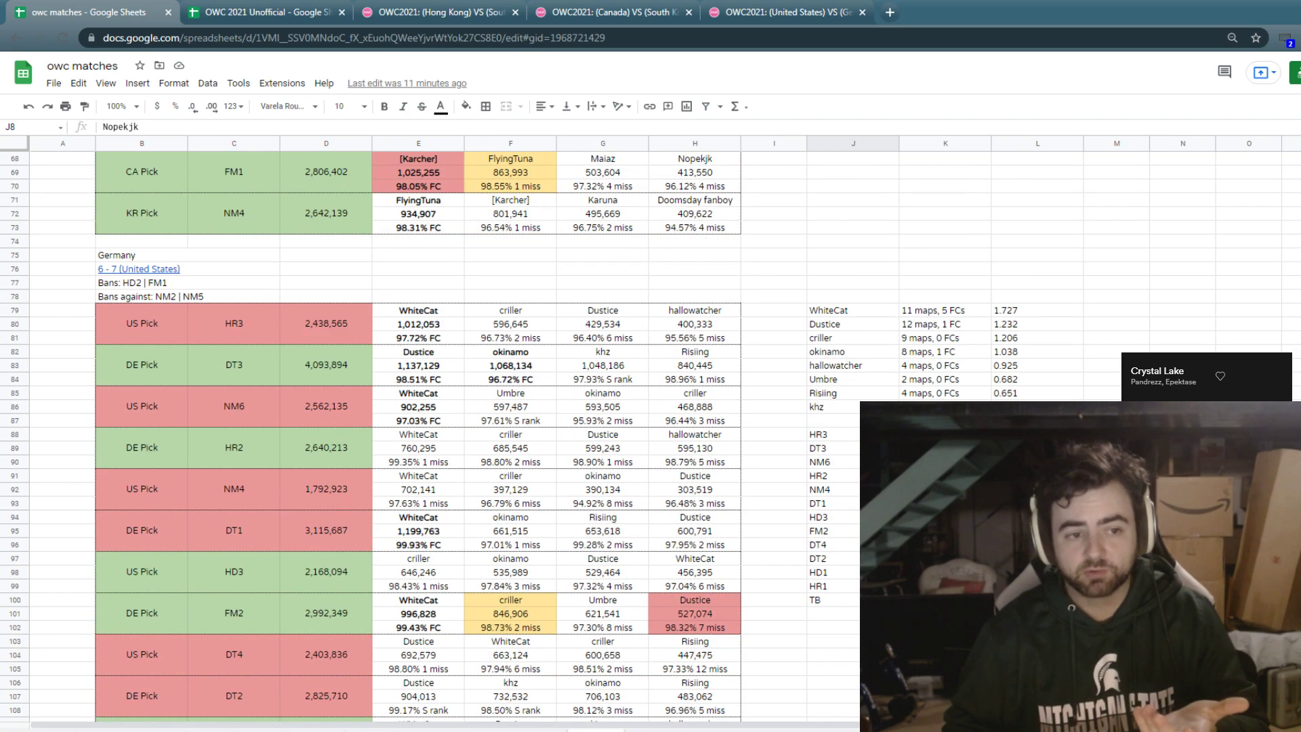
{"action": "scroll", "coordinate": [509, 434], "scroll_direction": "down", "scroll_amount": 1}
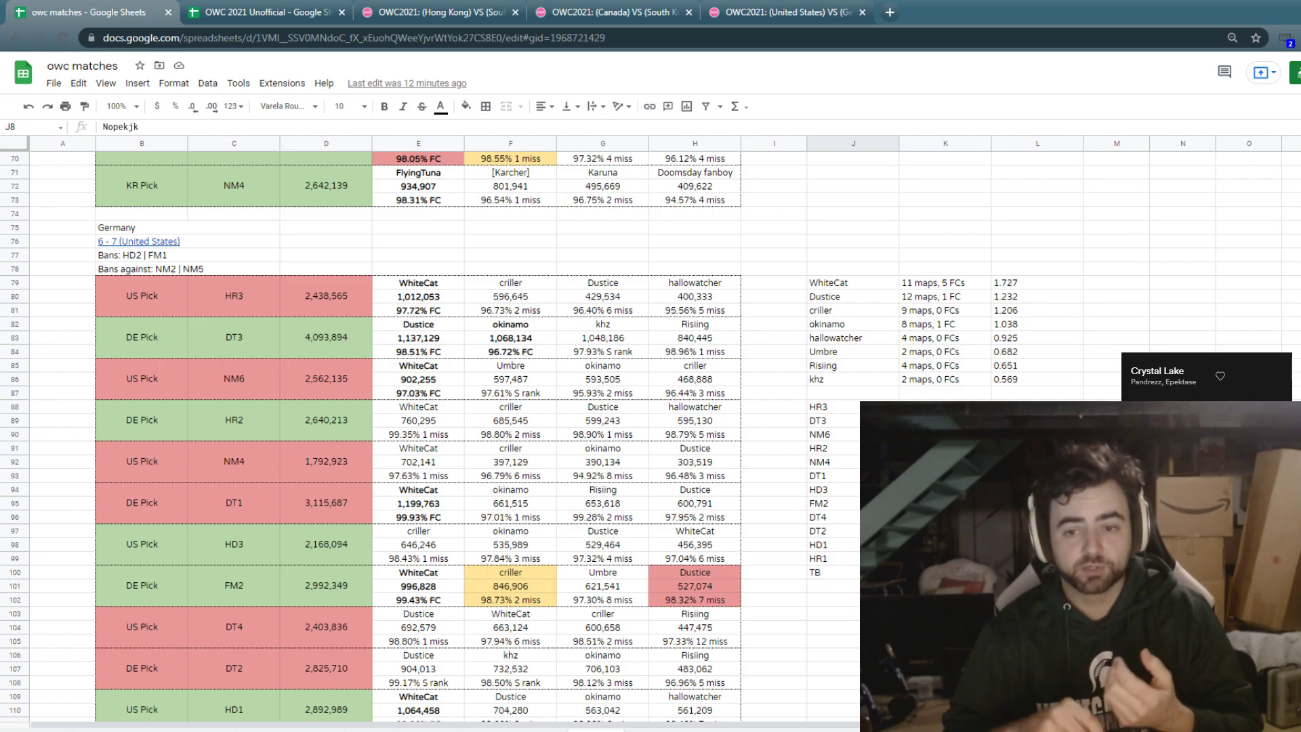
{"action": "scroll", "coordinate": [420, 434], "scroll_direction": "down", "scroll_amount": 2}
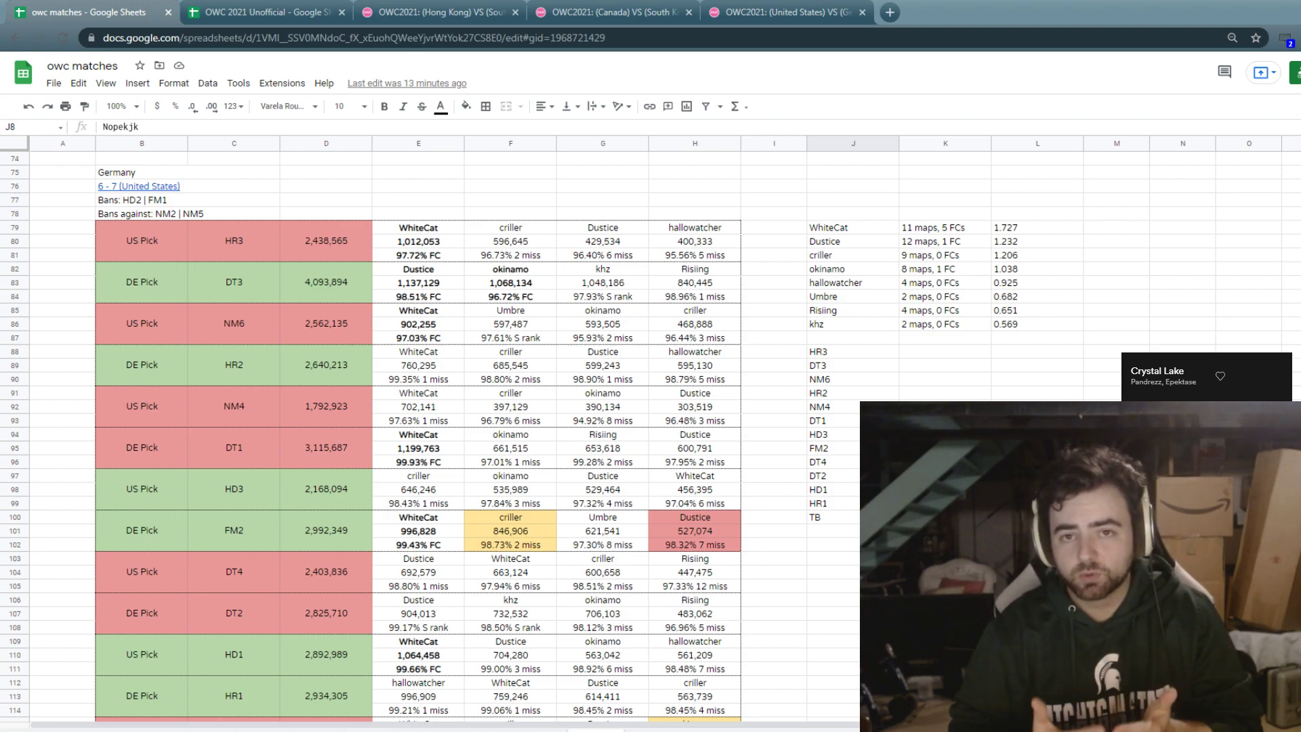
{"action": "left_click", "coordinate": [817, 544]}
{"action": "scroll", "coordinate": [814, 552], "scroll_direction": "up", "scroll_amount": 13}
{"action": "scroll", "coordinate": [813, 552], "scroll_direction": "down", "scroll_amount": 1}
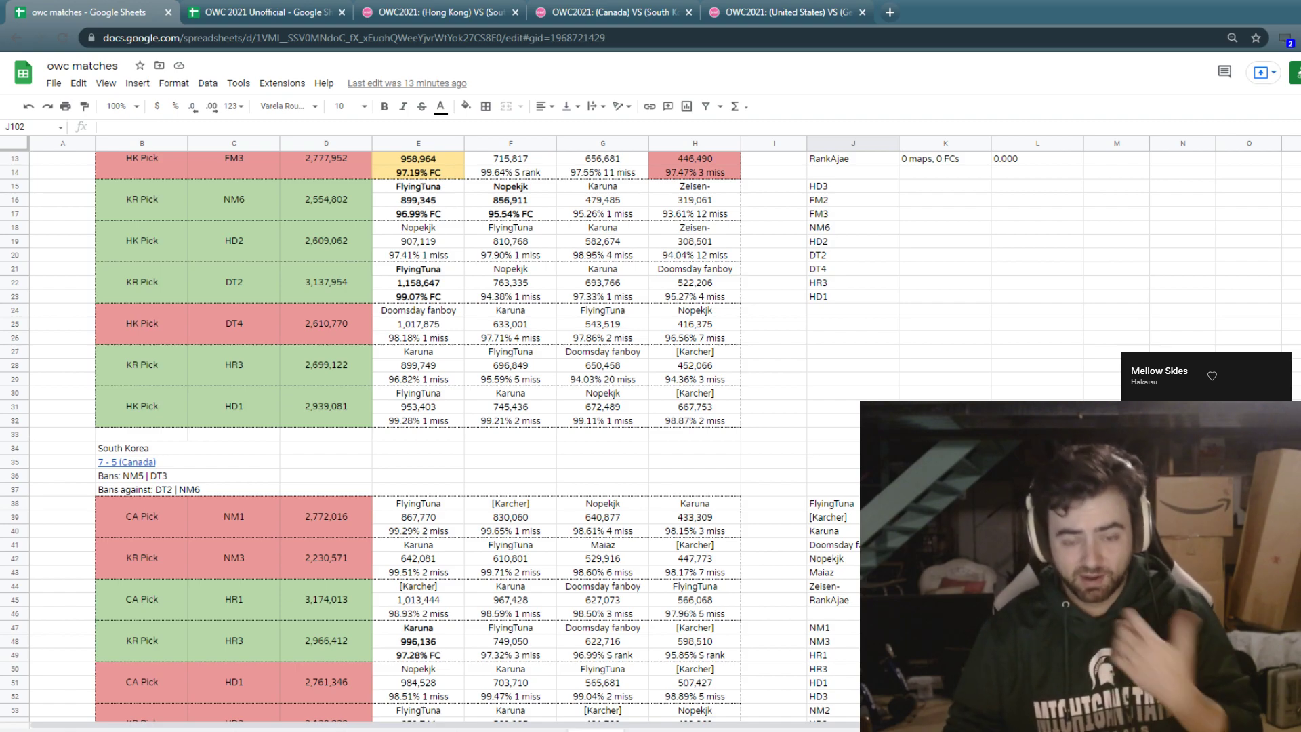
{"action": "scroll", "coordinate": [433, 434], "scroll_direction": "down", "scroll_amount": 10}
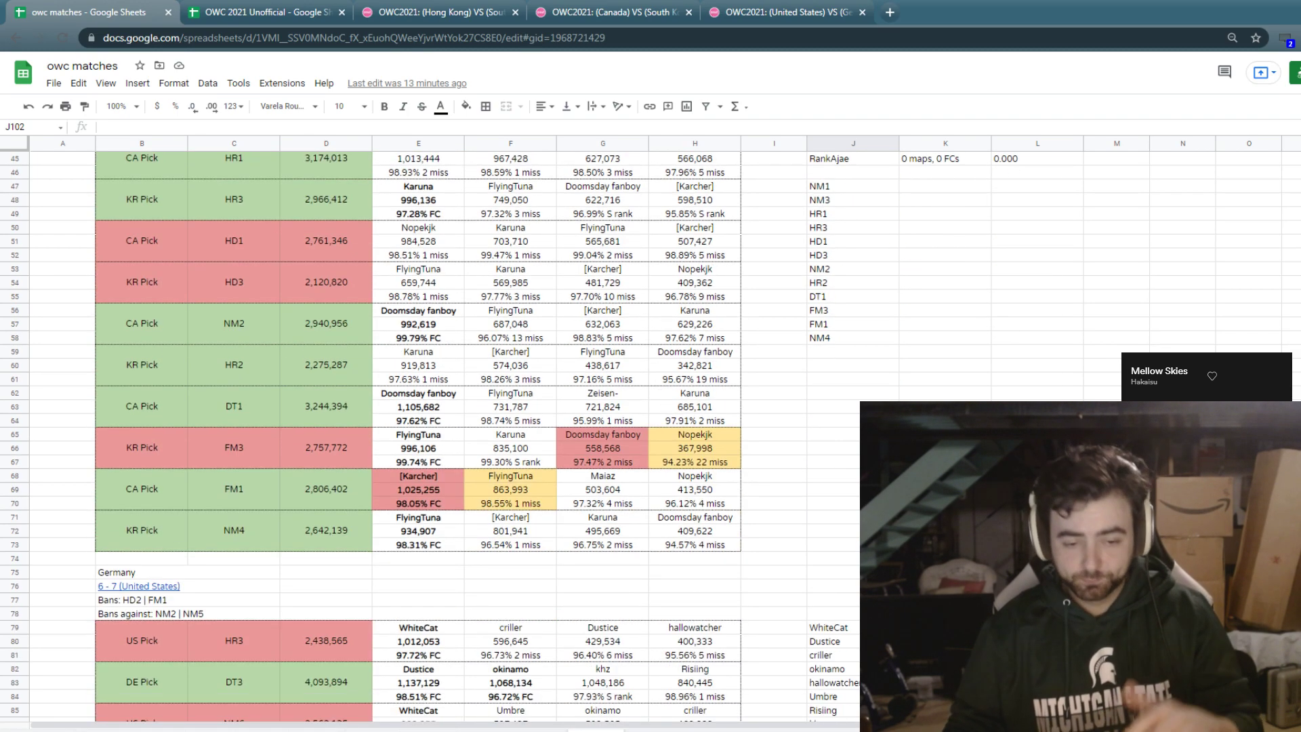
{"action": "scroll", "coordinate": [420, 434], "scroll_direction": "down", "scroll_amount": 5}
{"action": "scroll", "coordinate": [420, 434], "scroll_direction": "up", "scroll_amount": 2}
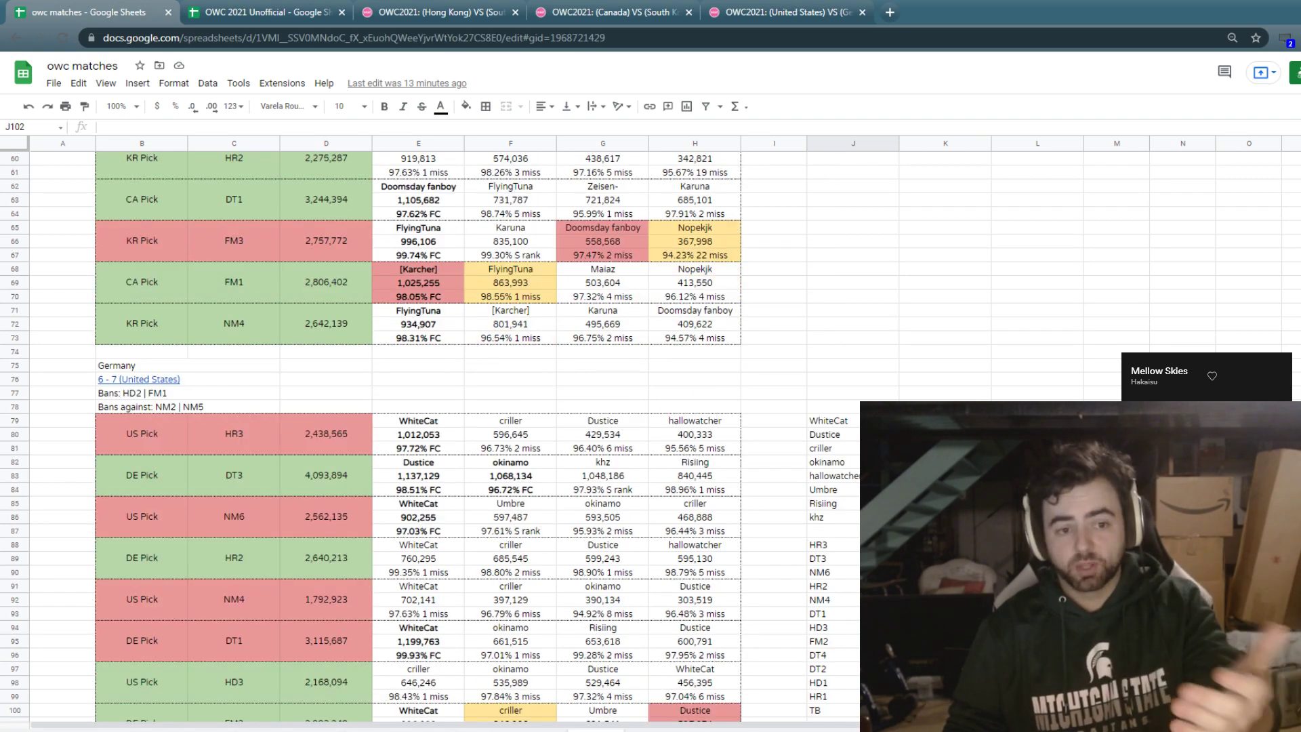
{"action": "scroll", "coordinate": [420, 434], "scroll_direction": "down", "scroll_amount": 2}
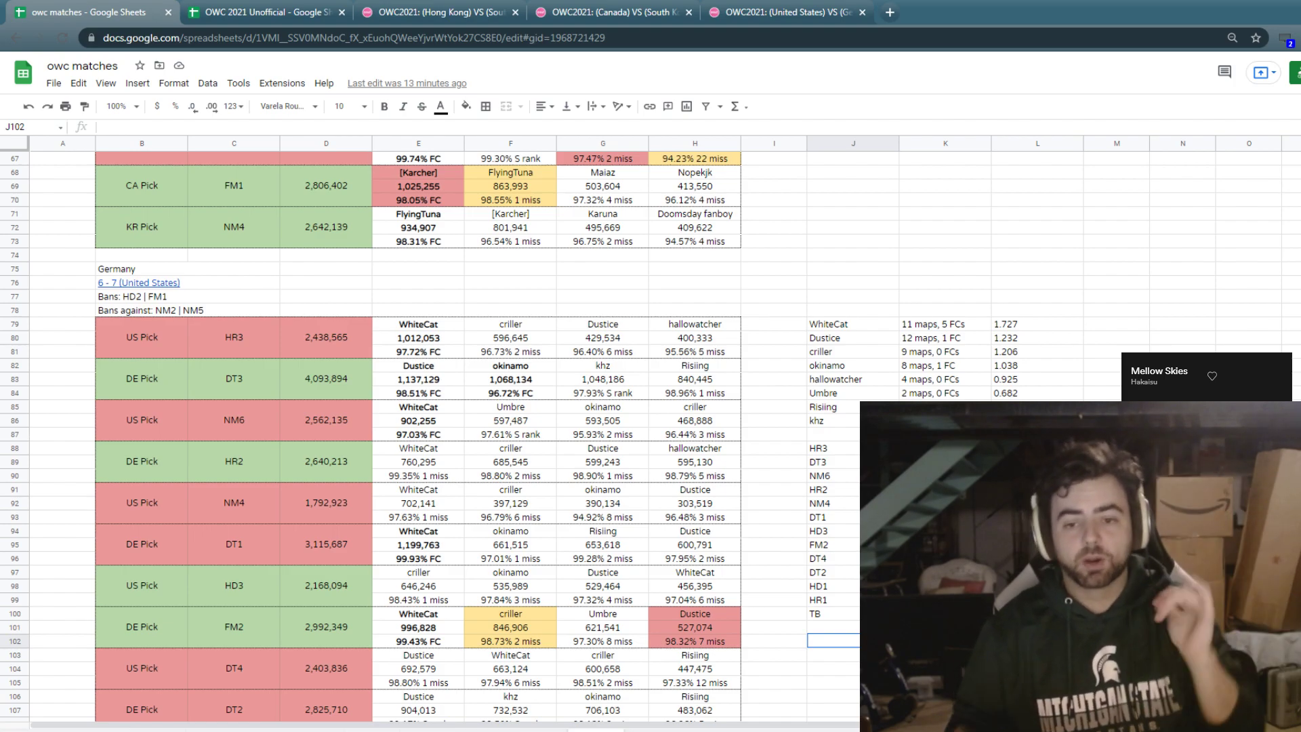
{"action": "scroll", "coordinate": [420, 433], "scroll_direction": "up", "scroll_amount": 7}
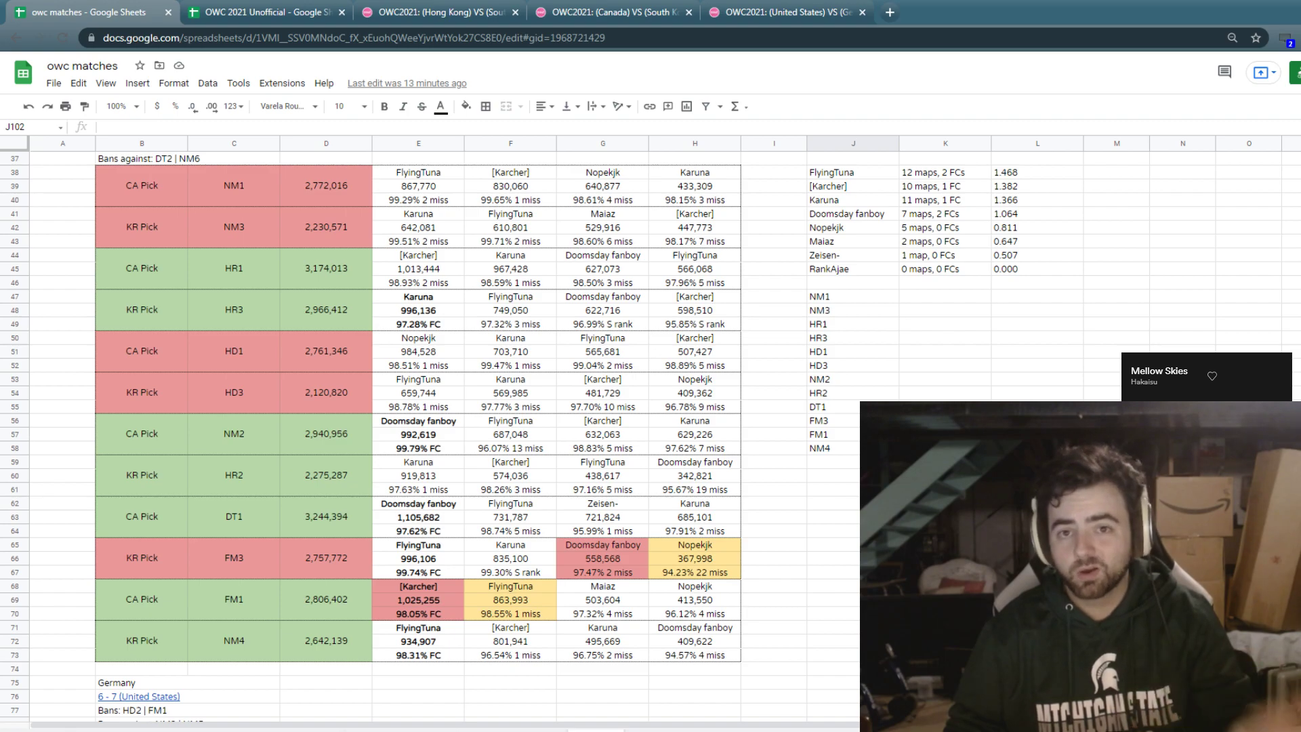
{"action": "scroll", "coordinate": [420, 433], "scroll_direction": "up", "scroll_amount": 6}
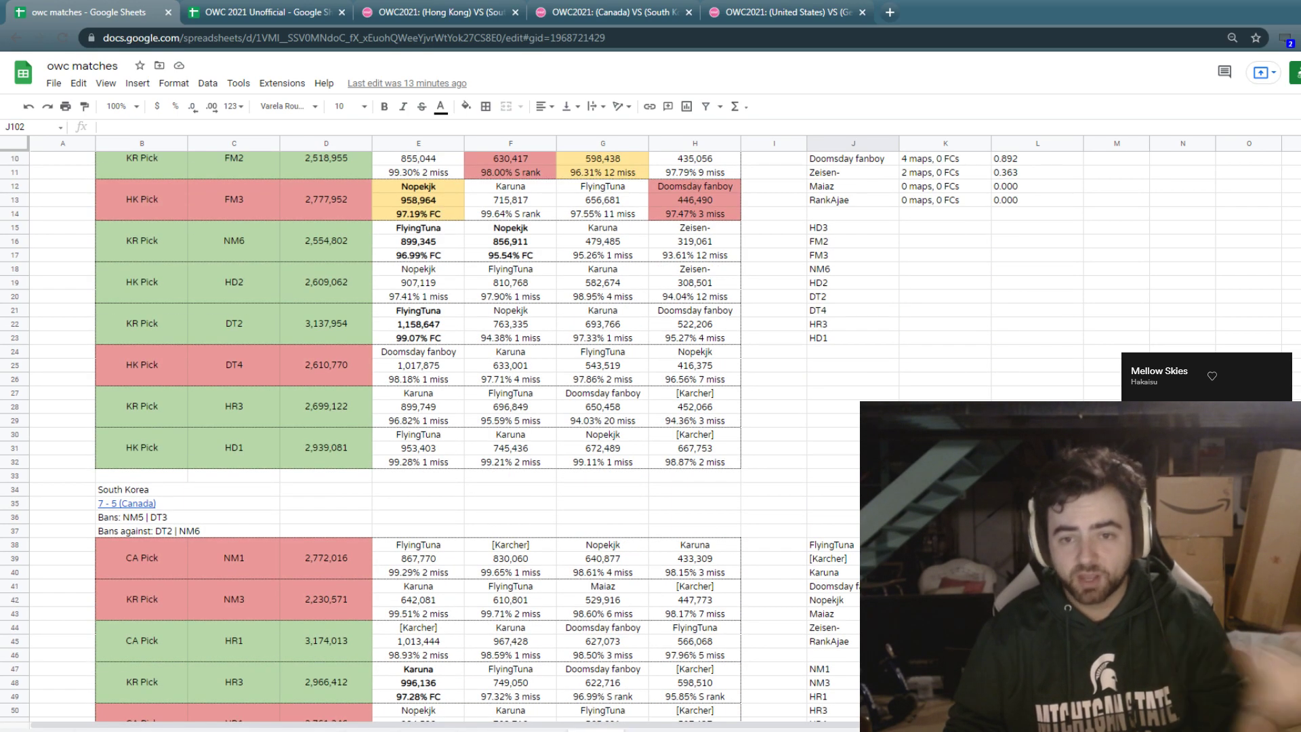
{"action": "scroll", "coordinate": [420, 433], "scroll_direction": "up", "scroll_amount": 3}
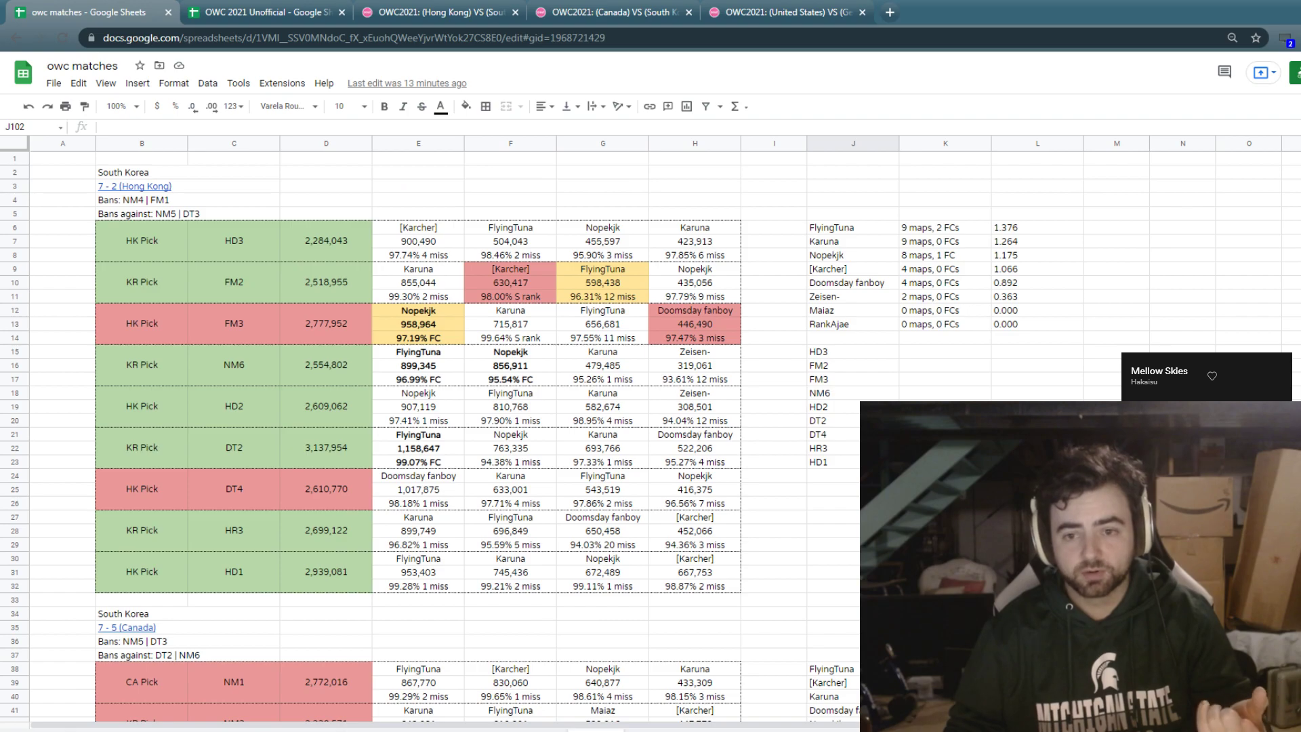
{"action": "scroll", "coordinate": [421, 434], "scroll_direction": "down", "scroll_amount": 15}
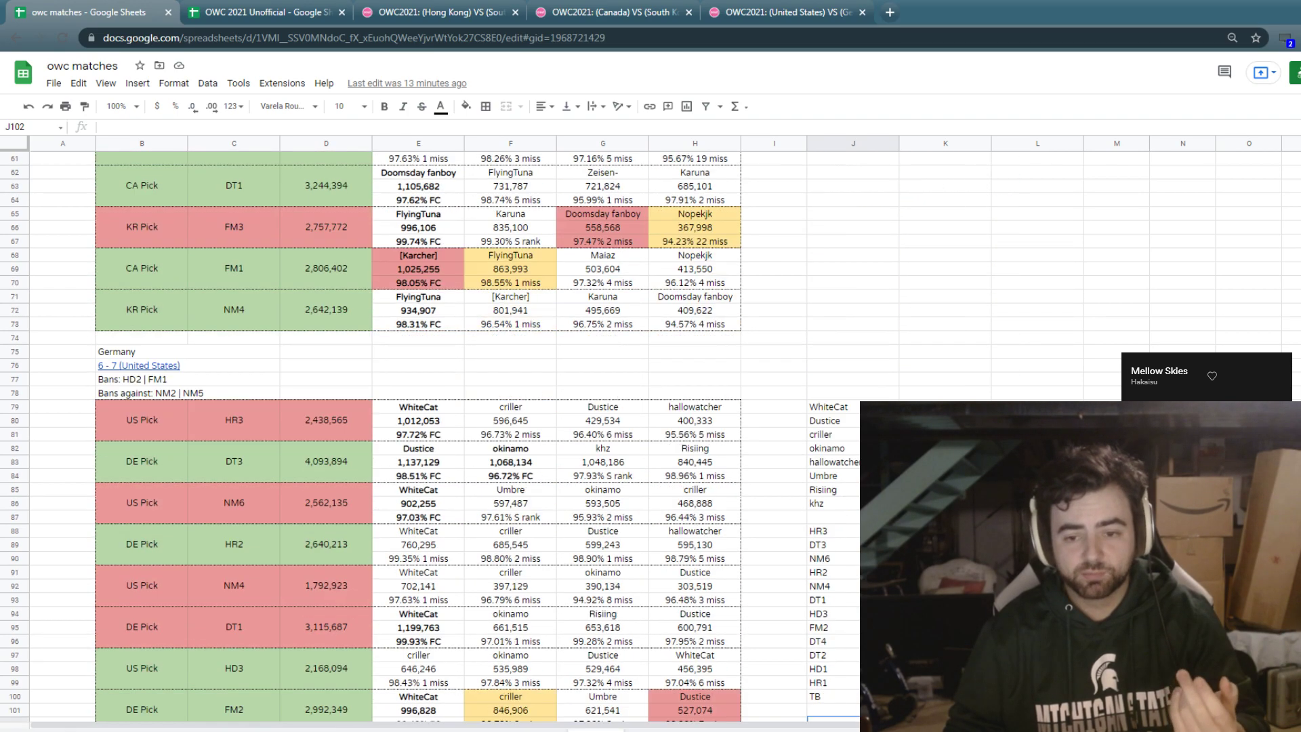
{"action": "scroll", "coordinate": [420, 434], "scroll_direction": "down", "scroll_amount": 1}
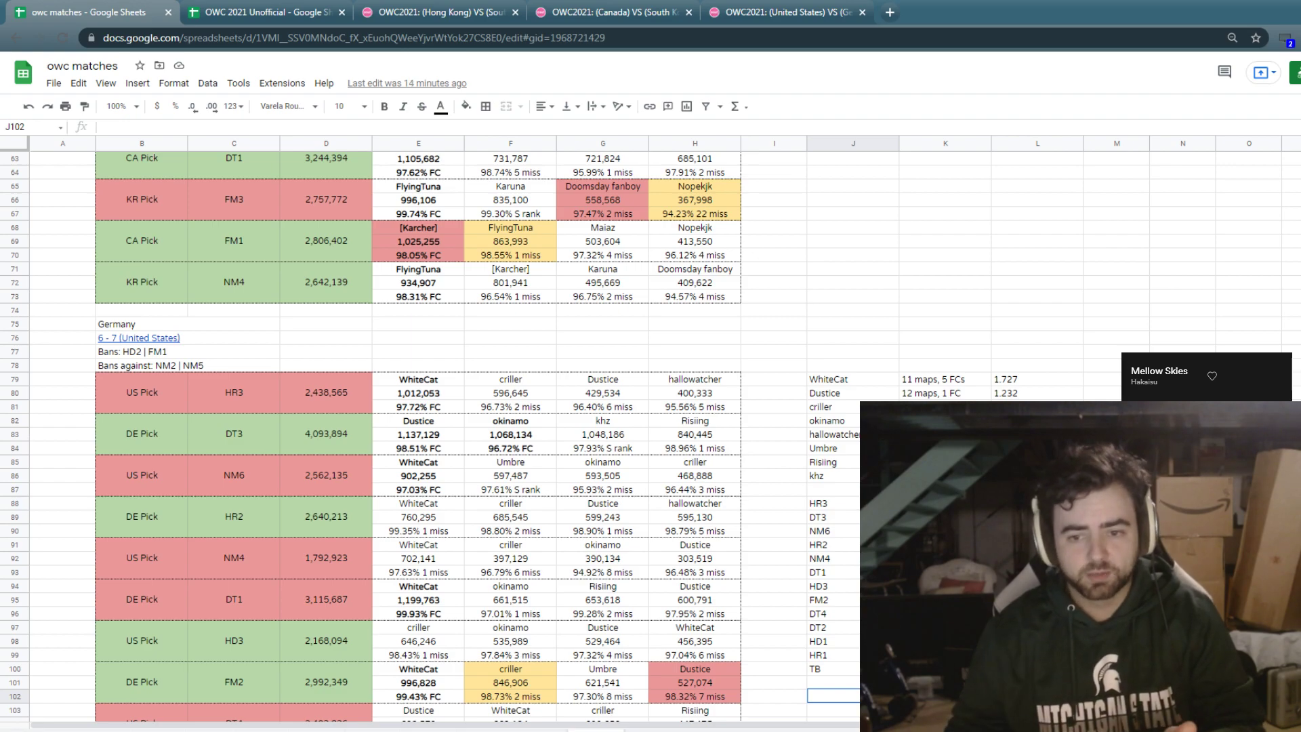
{"action": "scroll", "coordinate": [420, 434], "scroll_direction": "up", "scroll_amount": 3}
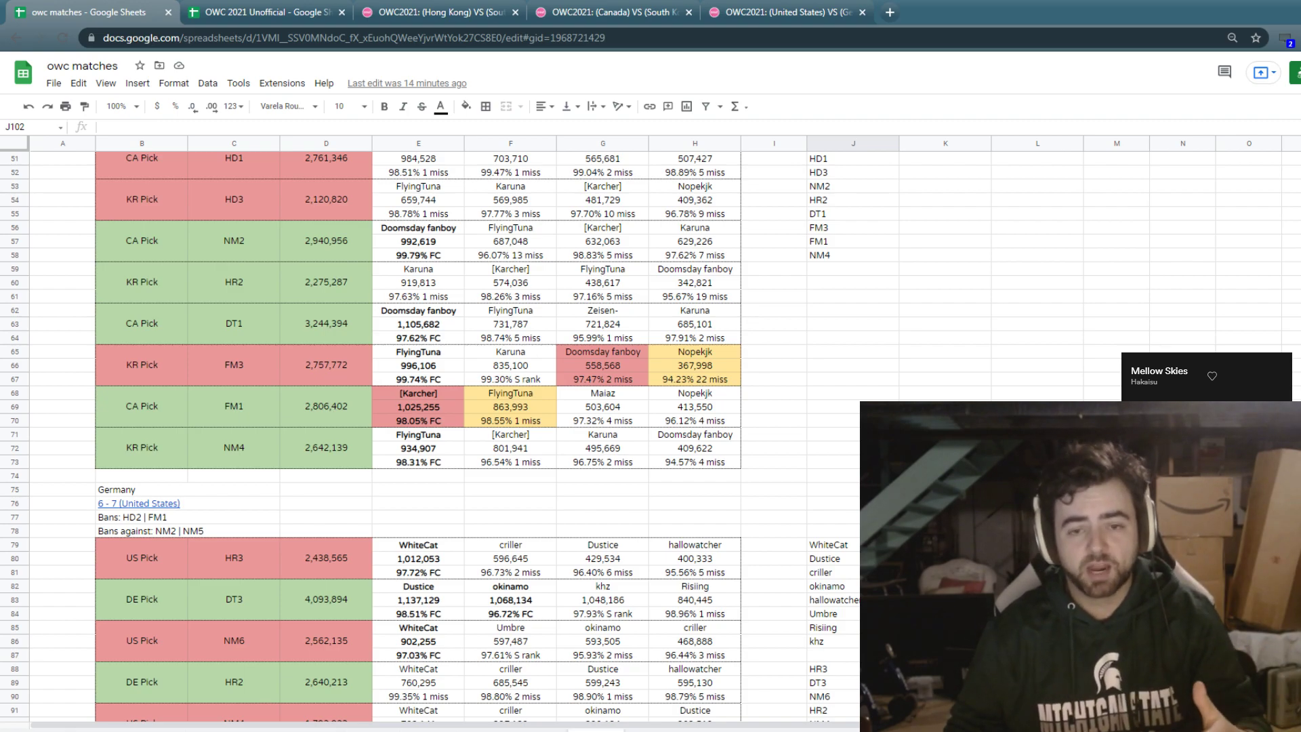
{"action": "scroll", "coordinate": [420, 434], "scroll_direction": "up", "scroll_amount": 5}
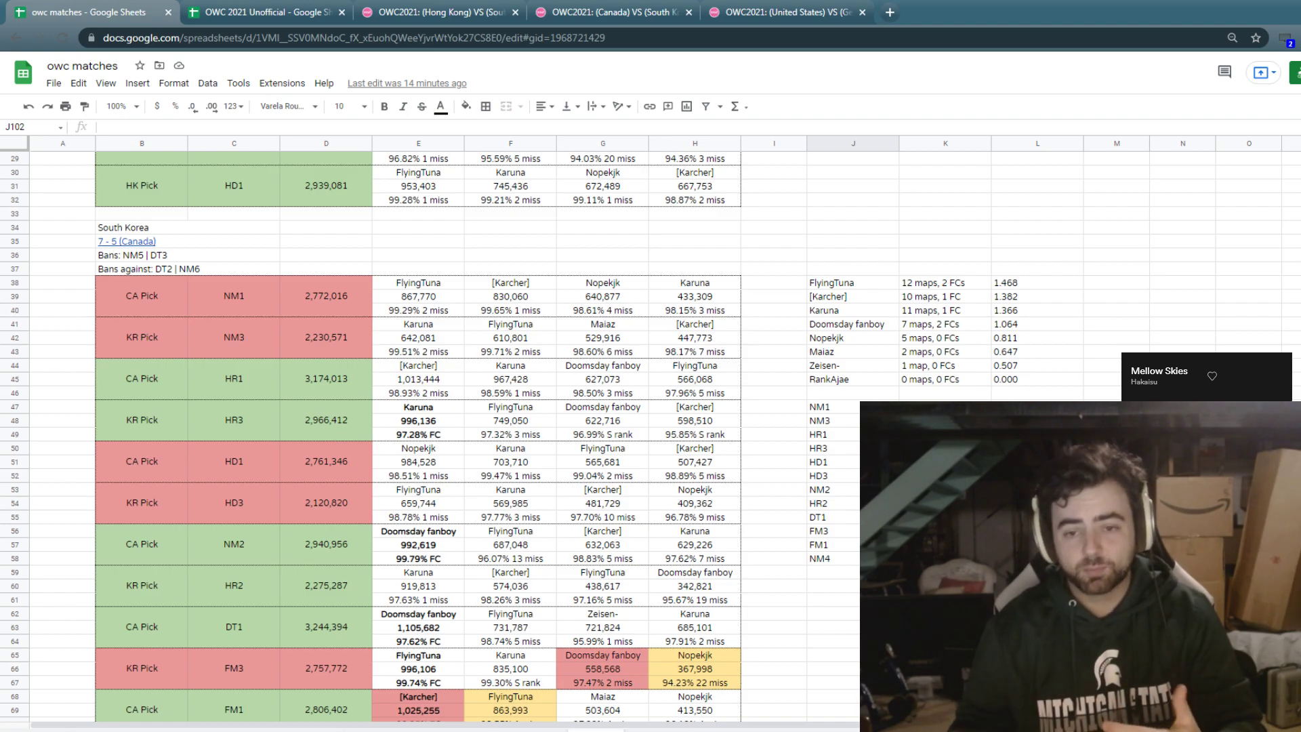
{"action": "scroll", "coordinate": [407, 434], "scroll_direction": "down", "scroll_amount": 7}
{"action": "scroll", "coordinate": [406, 434], "scroll_direction": "down", "scroll_amount": 1}
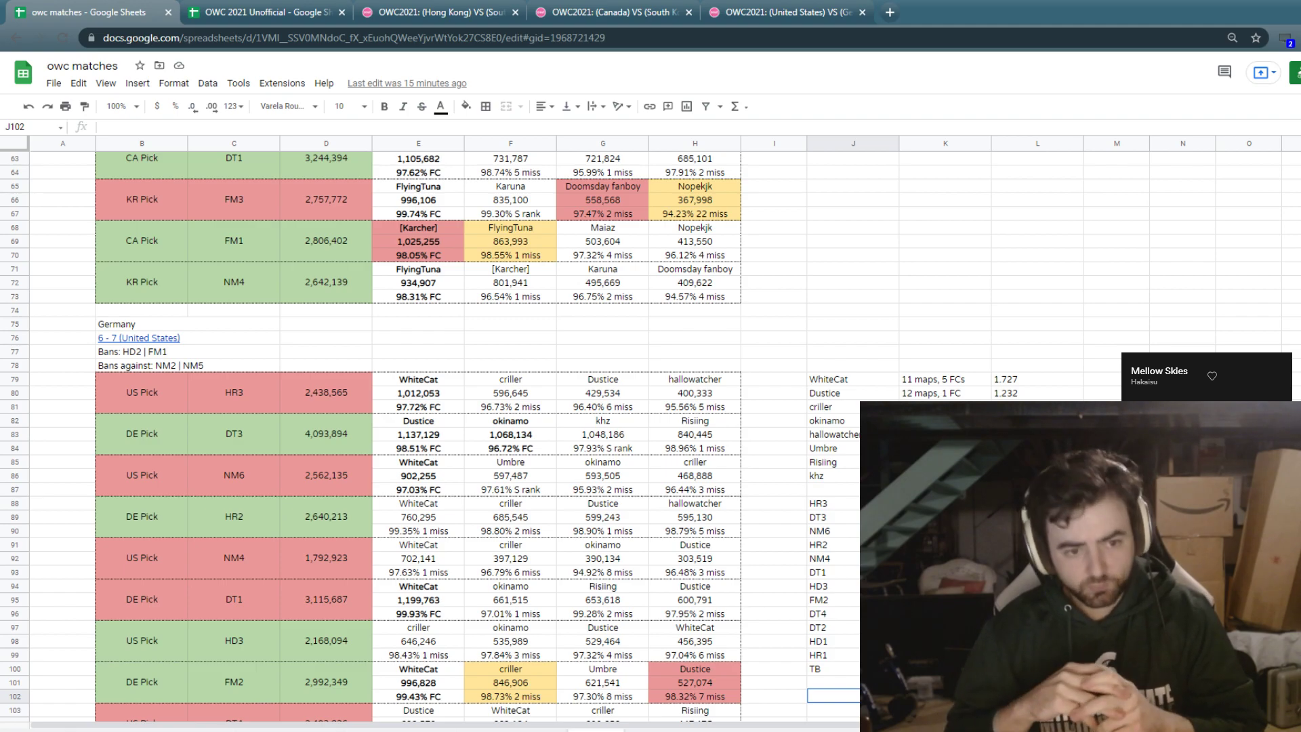
{"action": "scroll", "coordinate": [418, 434], "scroll_direction": "up", "scroll_amount": 5}
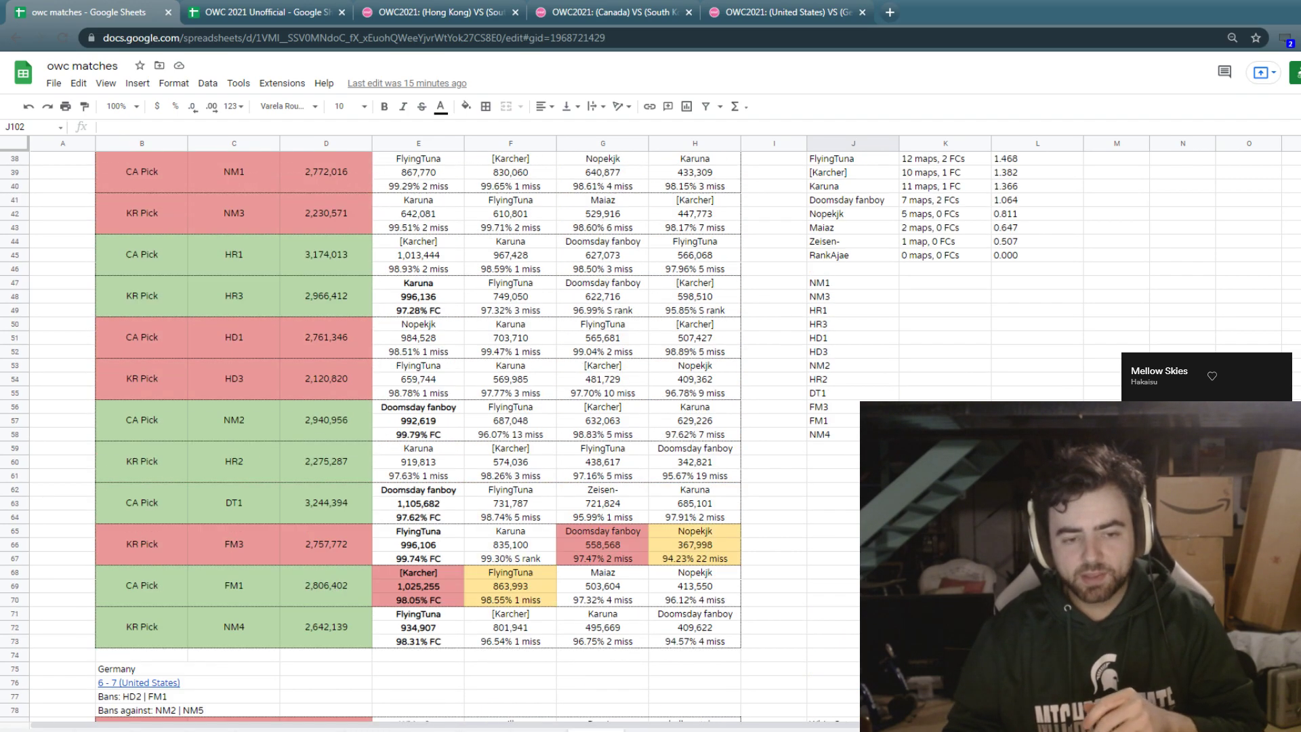
{"action": "scroll", "coordinate": [418, 434], "scroll_direction": "up", "scroll_amount": 6}
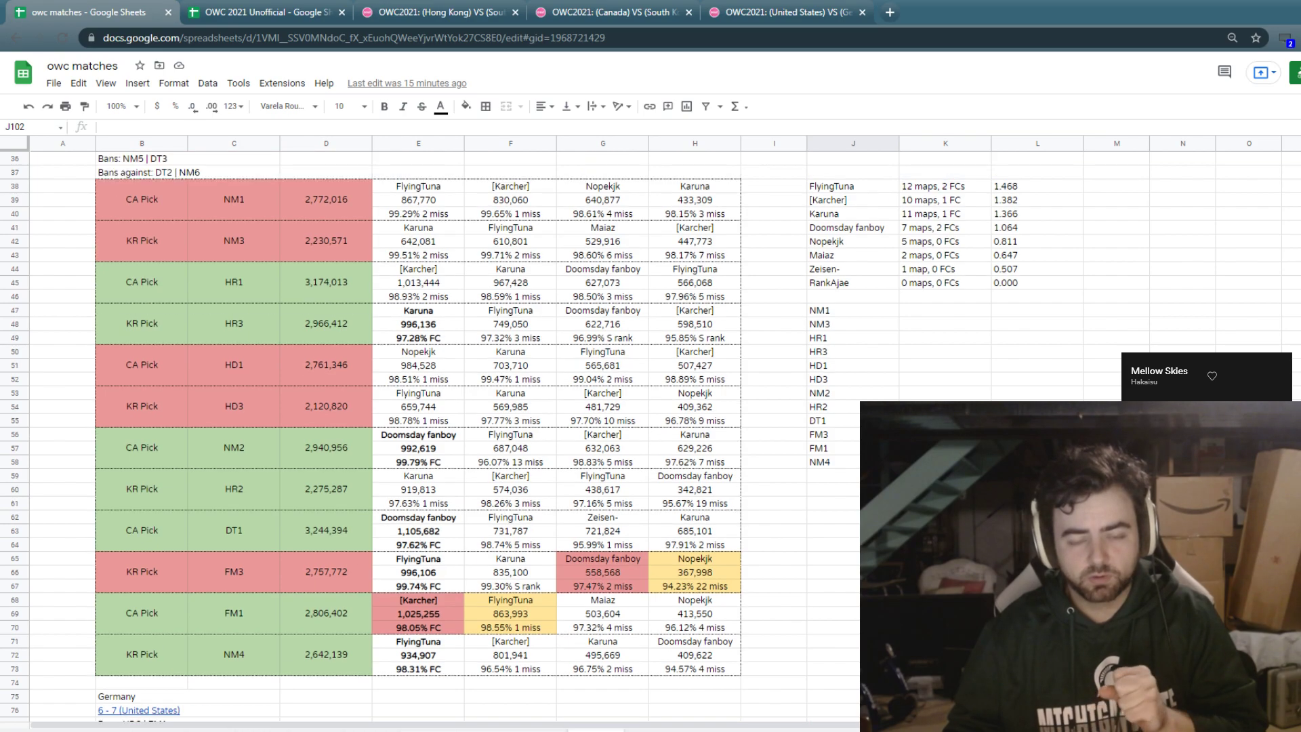
{"action": "scroll", "coordinate": [418, 433], "scroll_direction": "up", "scroll_amount": 2}
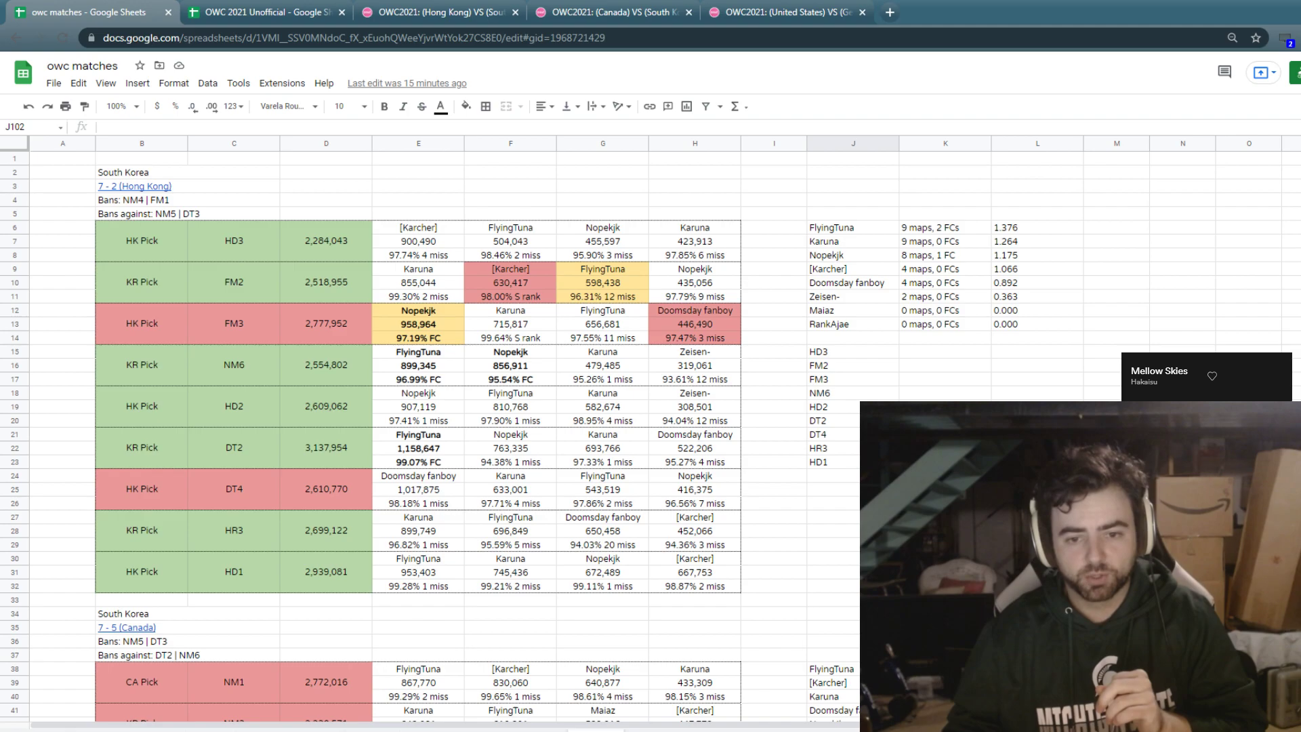
{"action": "scroll", "coordinate": [418, 434], "scroll_direction": "down", "scroll_amount": 10}
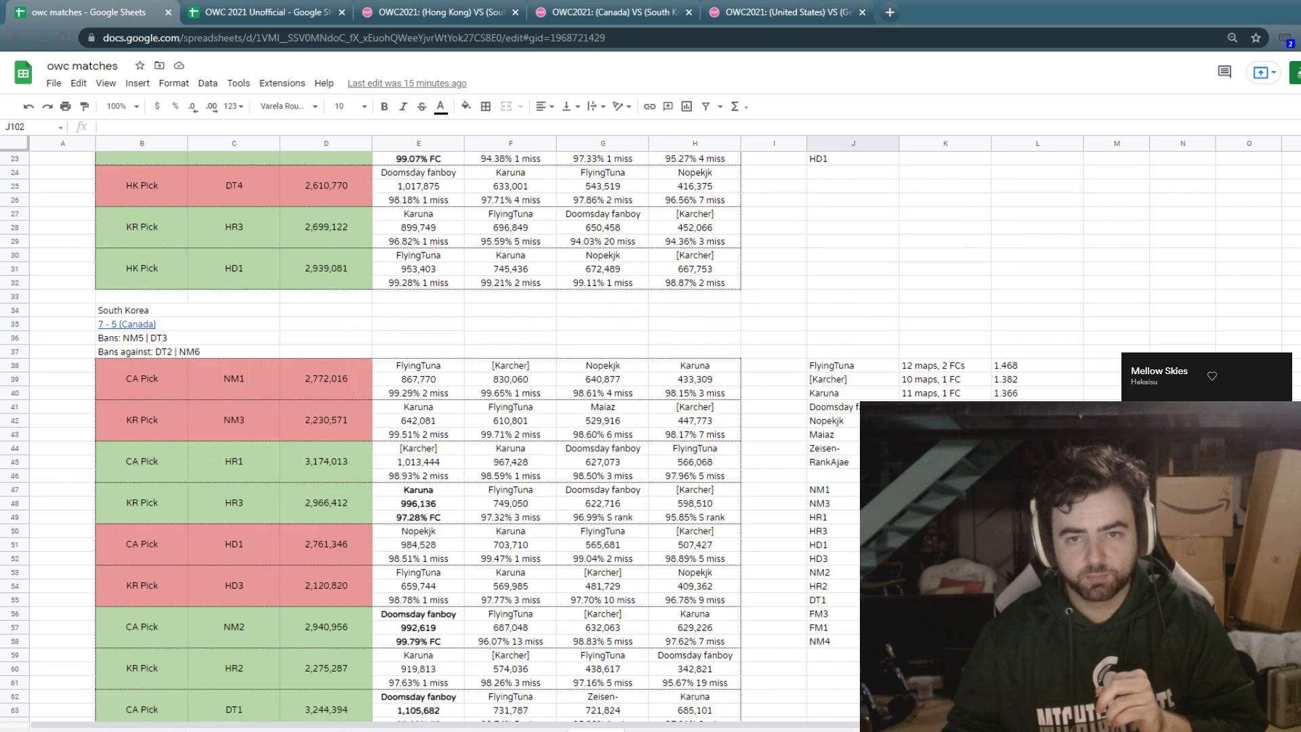
{"action": "scroll", "coordinate": [418, 433], "scroll_direction": "down", "scroll_amount": 2}
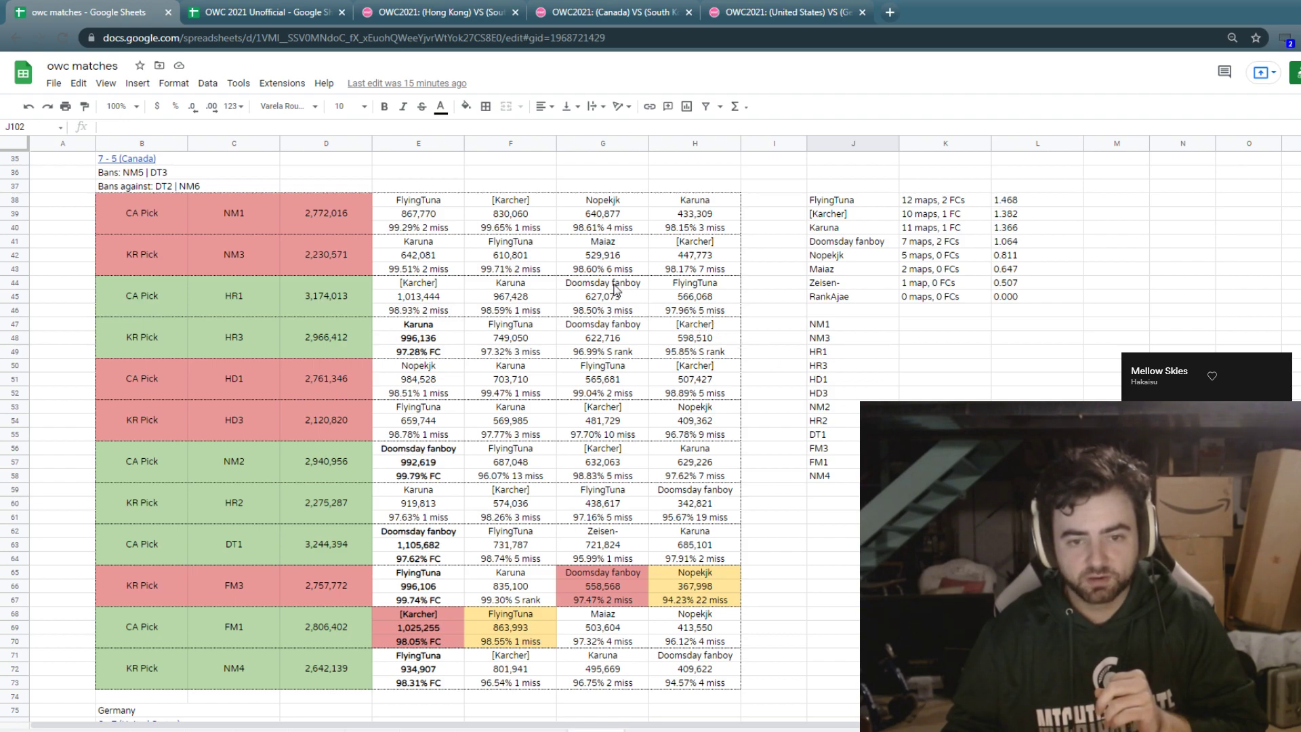
{"action": "scroll", "coordinate": [615, 290], "scroll_direction": "down", "scroll_amount": 1}
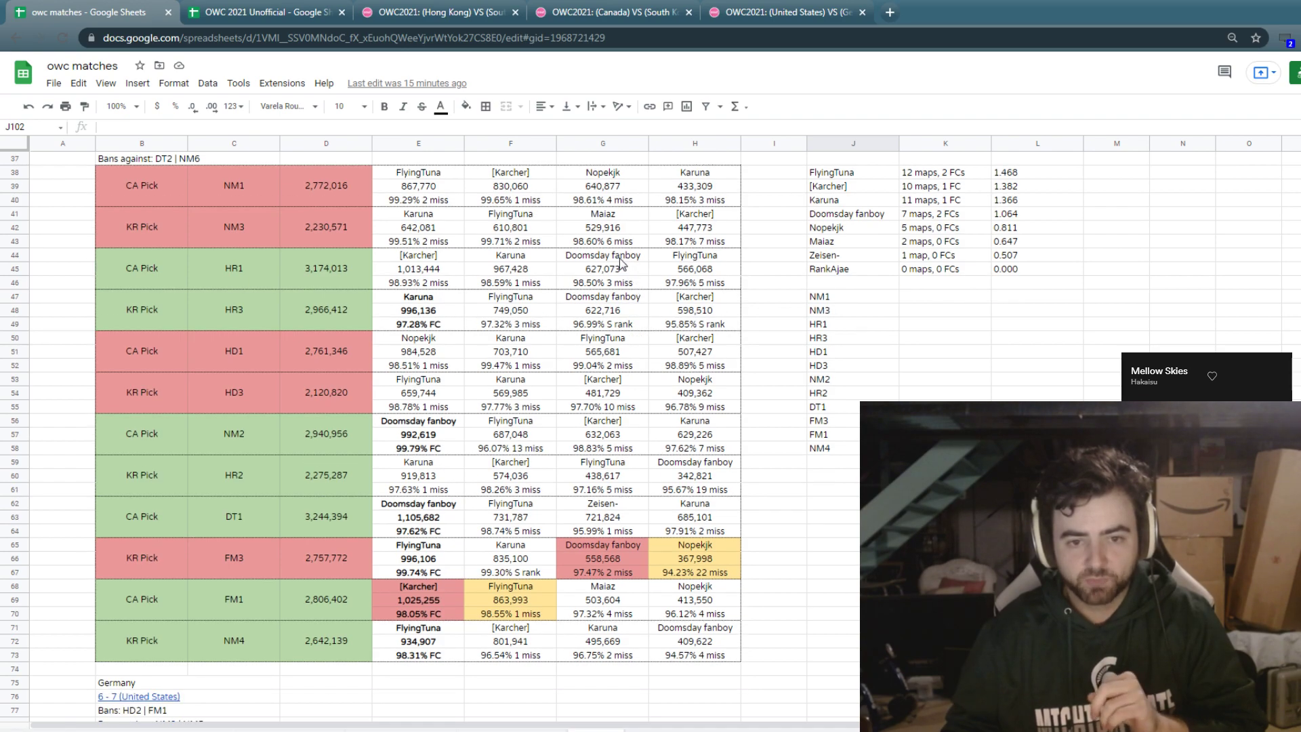
{"action": "left_click_drag", "start_coordinate": [620, 259], "coordinate": [624, 327]}
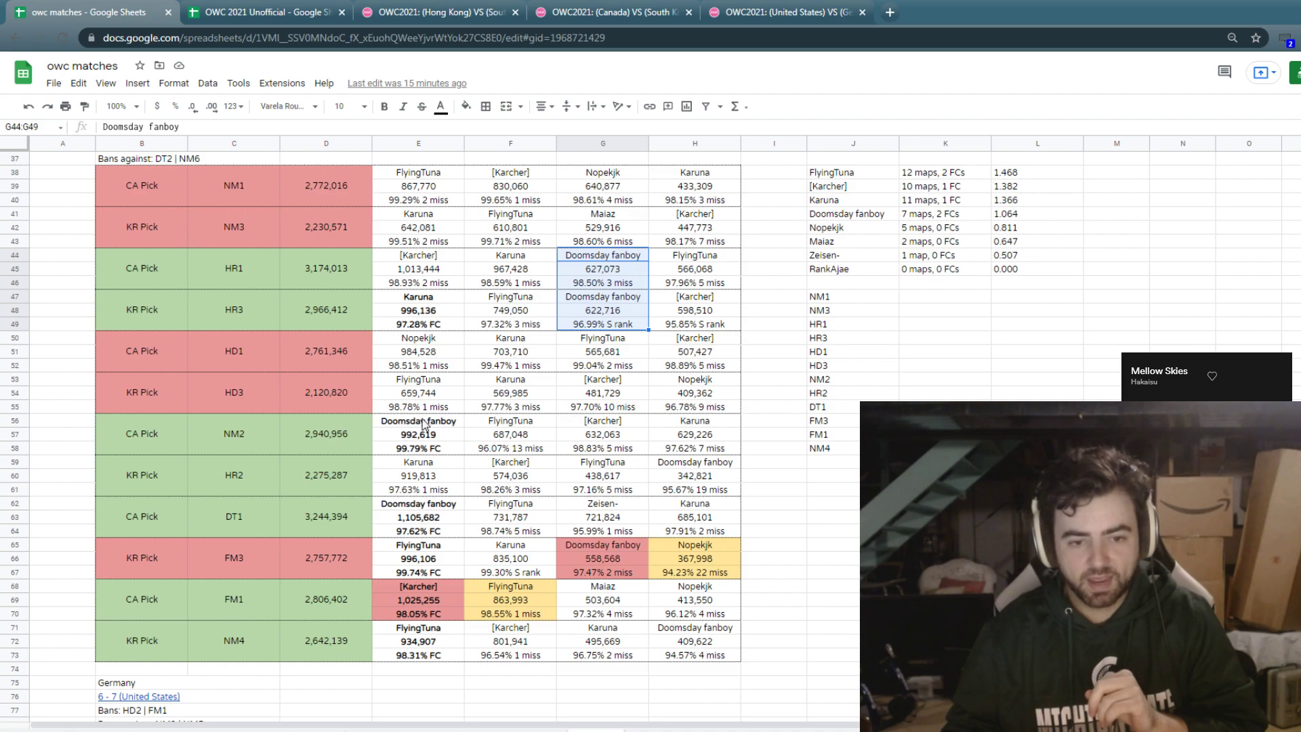
{"action": "left_click_drag", "start_coordinate": [422, 423], "coordinate": [427, 451]}
{"action": "left_click_drag", "start_coordinate": [695, 463], "coordinate": [695, 490]}
{"action": "left_click_drag", "start_coordinate": [420, 505], "coordinate": [418, 533]}
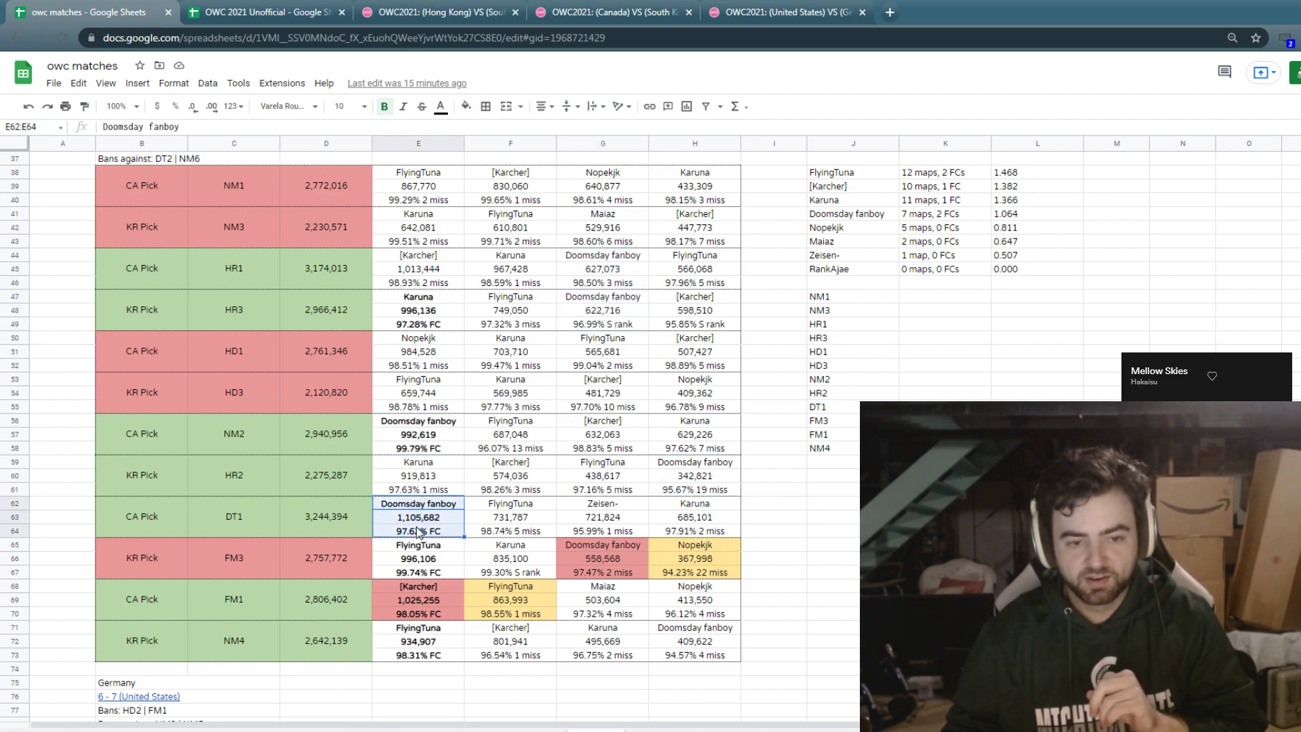
{"action": "left_click_drag", "start_coordinate": [434, 426], "coordinate": [719, 538]}
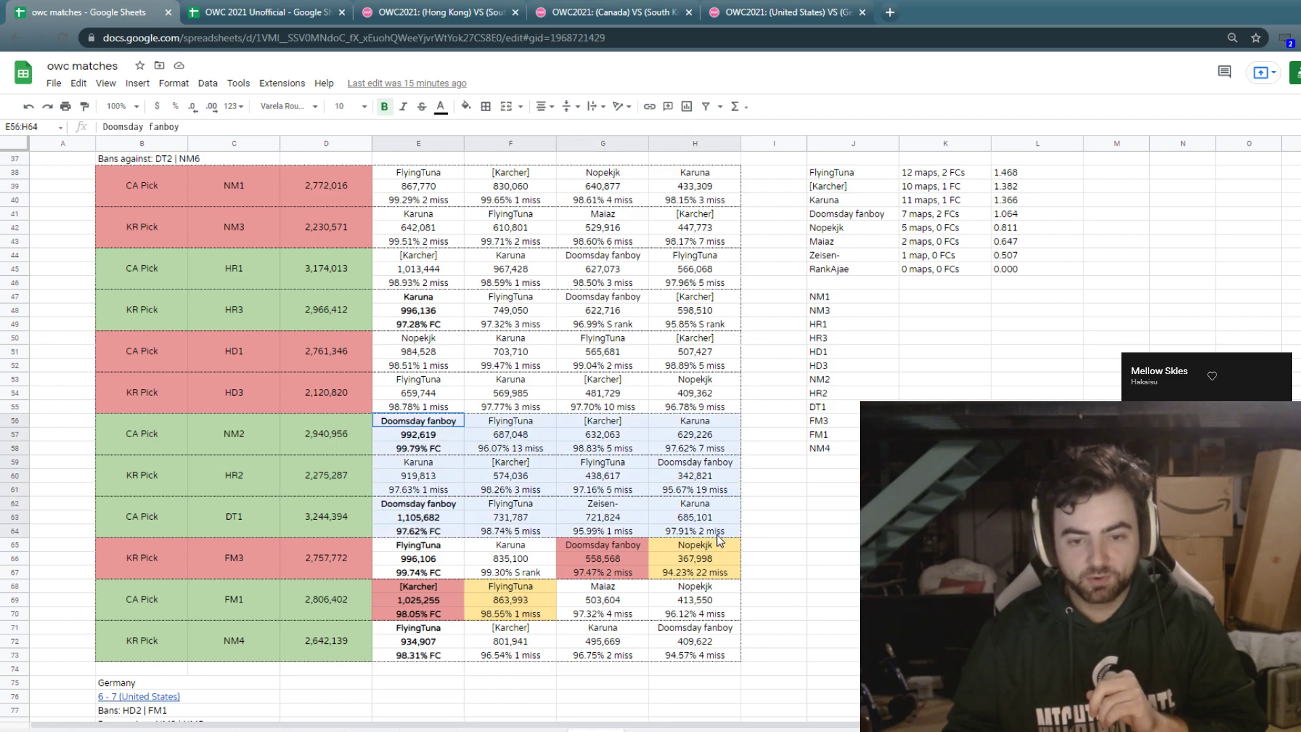
{"action": "left_click", "coordinate": [420, 436]}
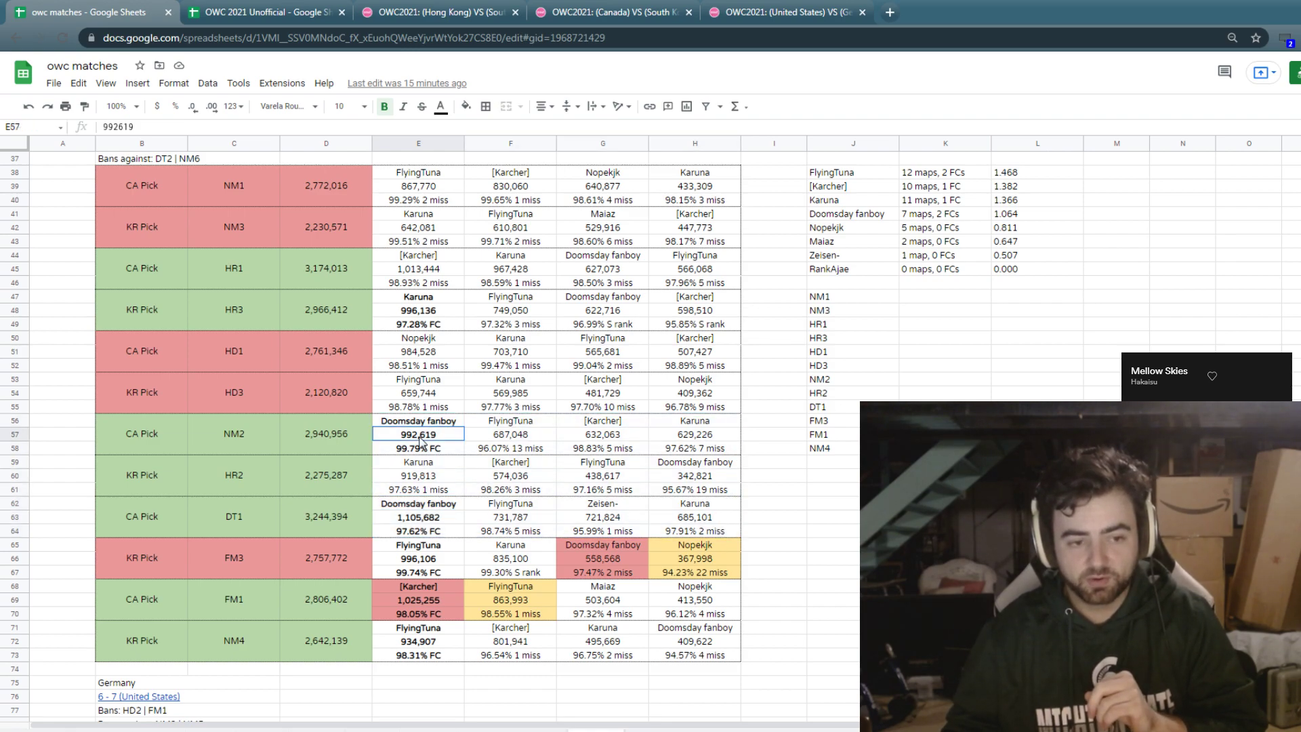
{"action": "left_click", "coordinate": [727, 478]}
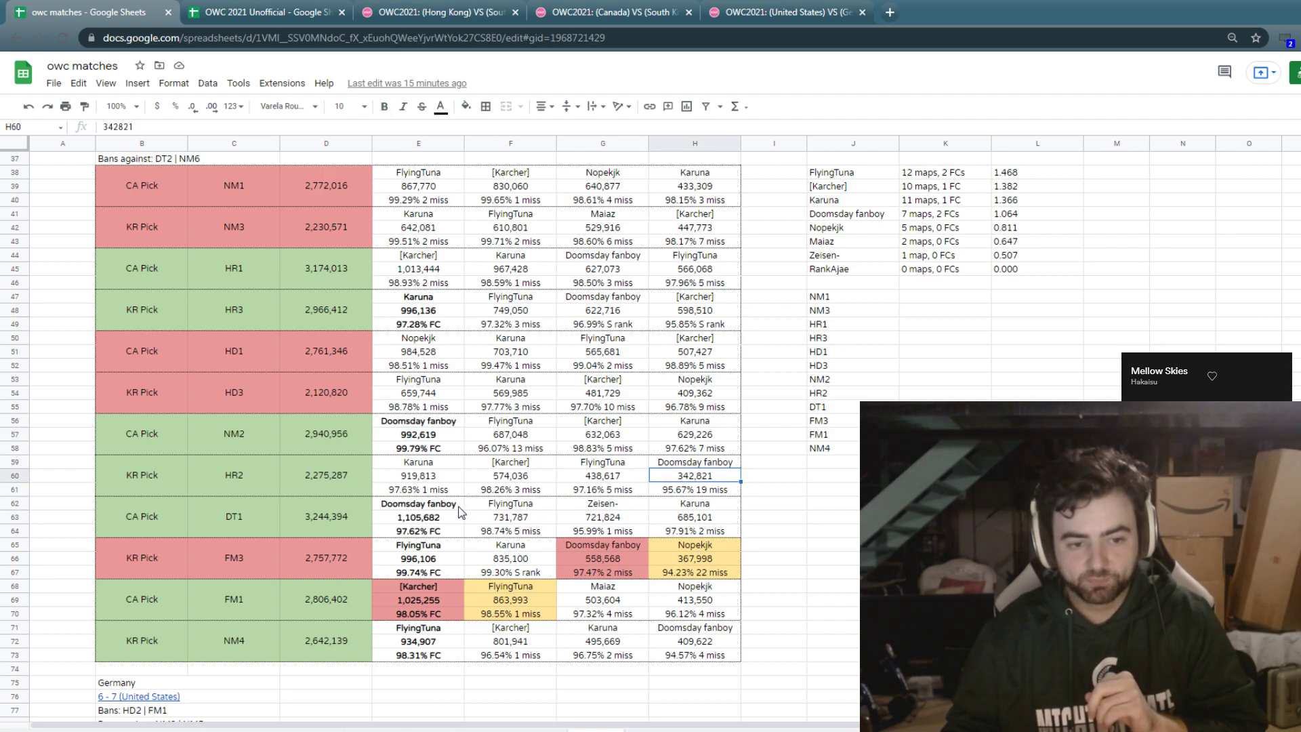
{"action": "left_click", "coordinate": [443, 508]}
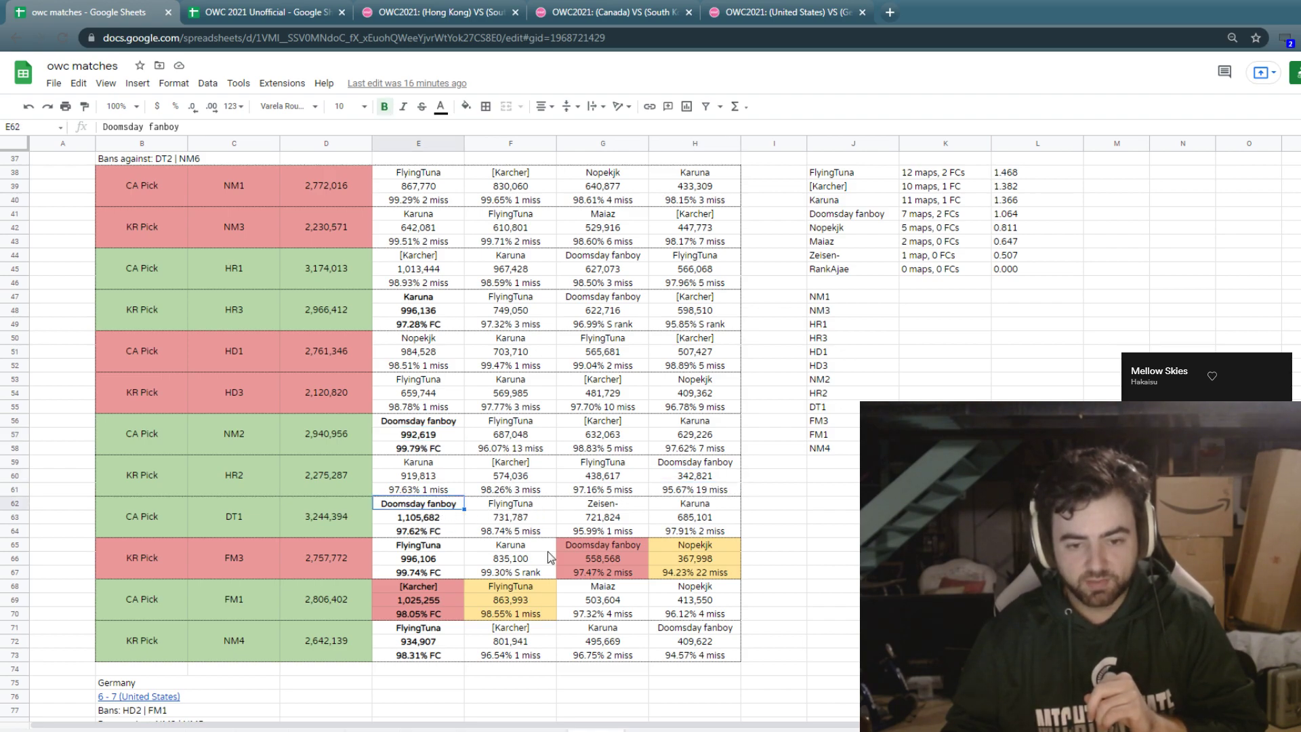
{"action": "left_click", "coordinate": [598, 551]}
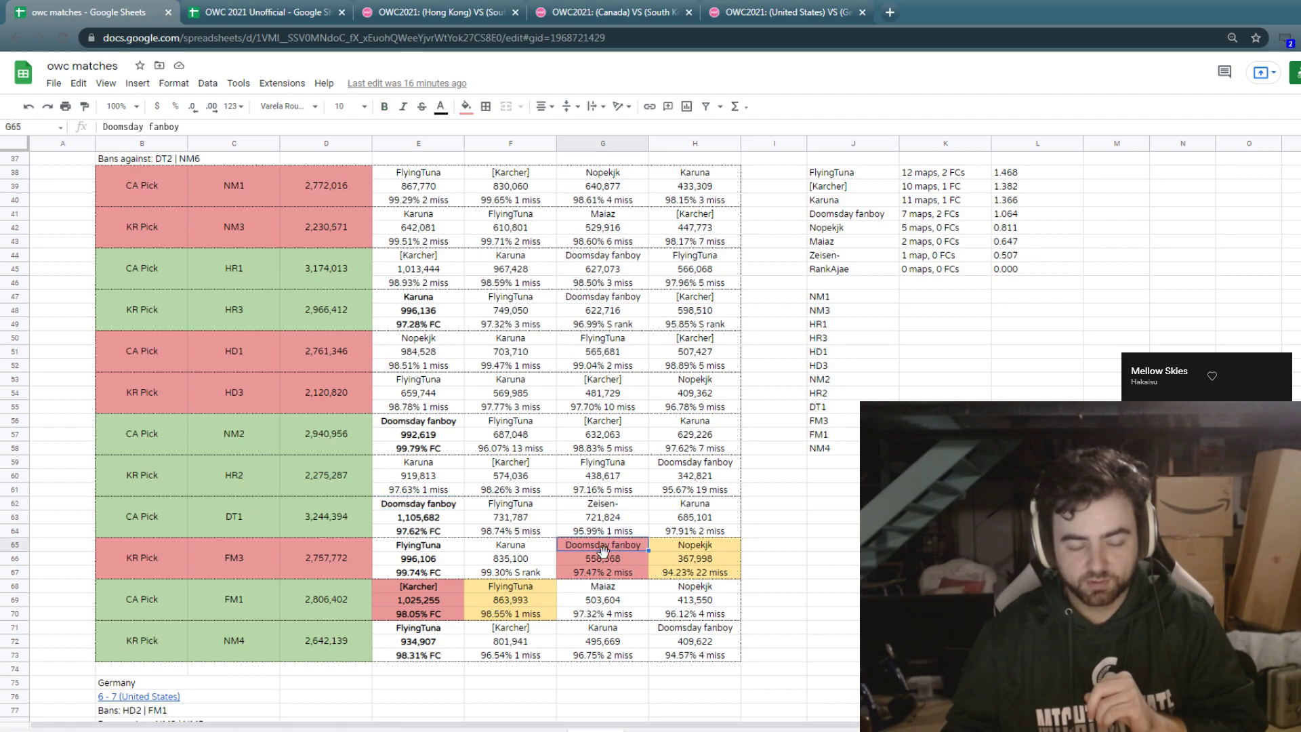
{"action": "left_click_drag", "start_coordinate": [701, 627], "coordinate": [710, 658]}
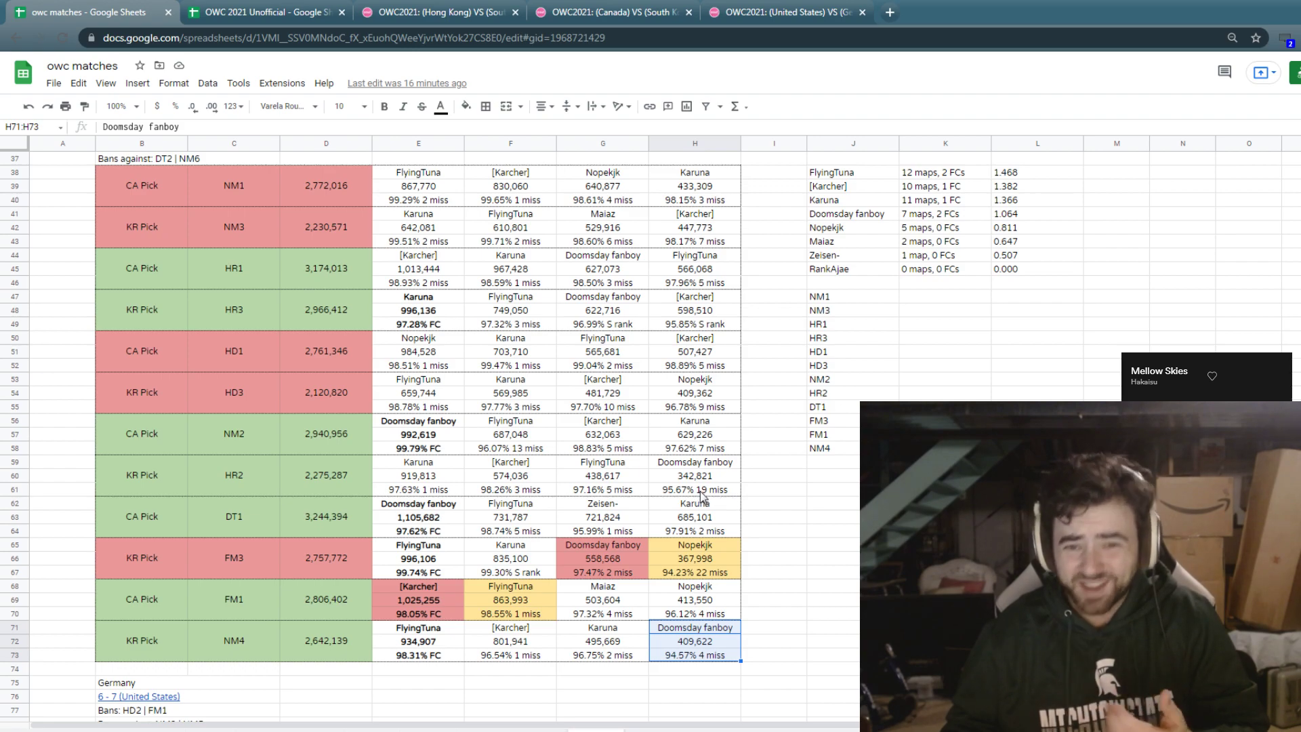
{"action": "left_click_drag", "start_coordinate": [700, 493], "coordinate": [698, 463]}
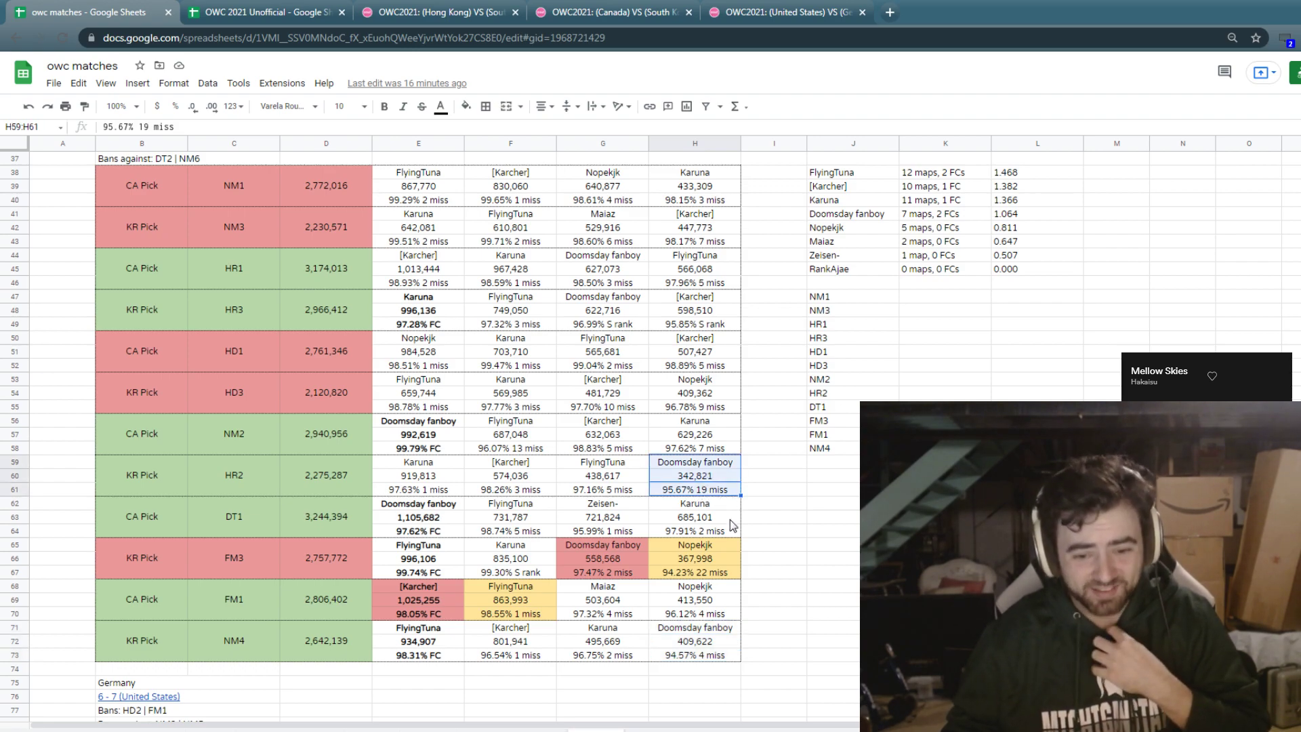
{"action": "left_click_drag", "start_coordinate": [400, 420], "coordinate": [410, 448]}
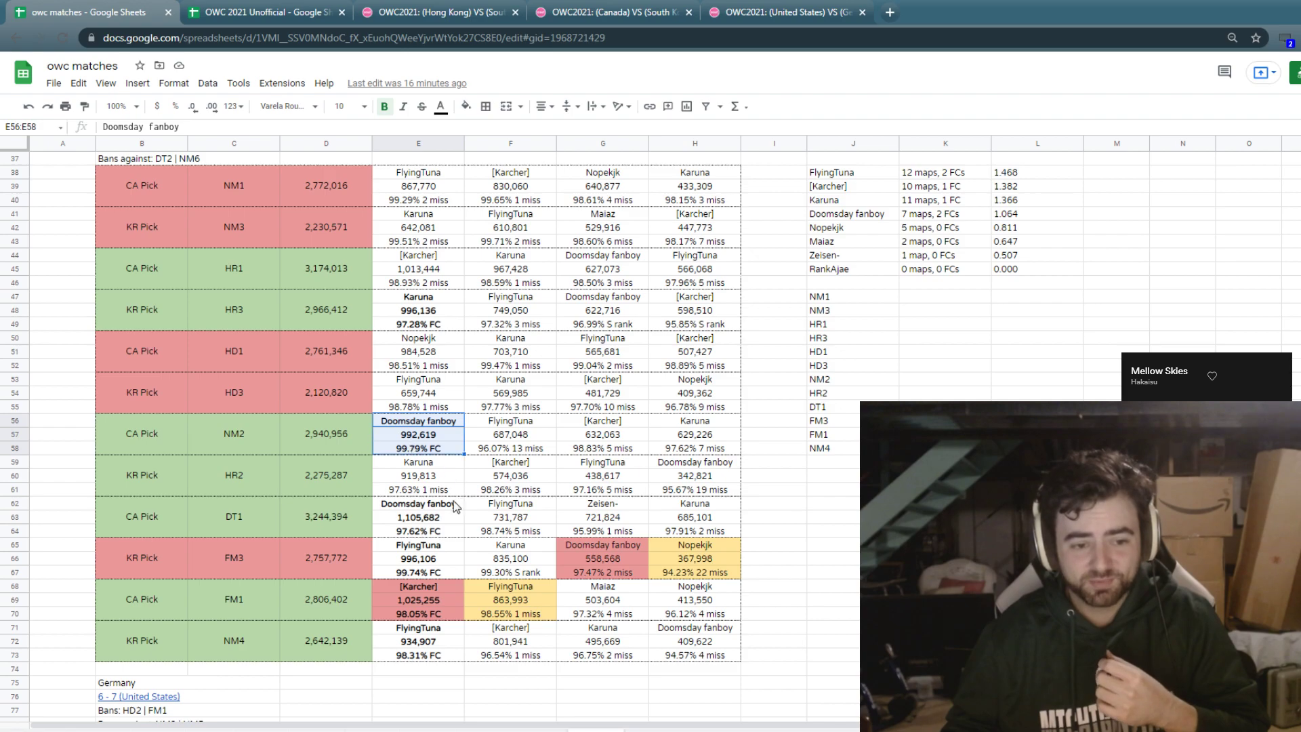
{"action": "left_click_drag", "start_coordinate": [451, 507], "coordinate": [448, 520]}
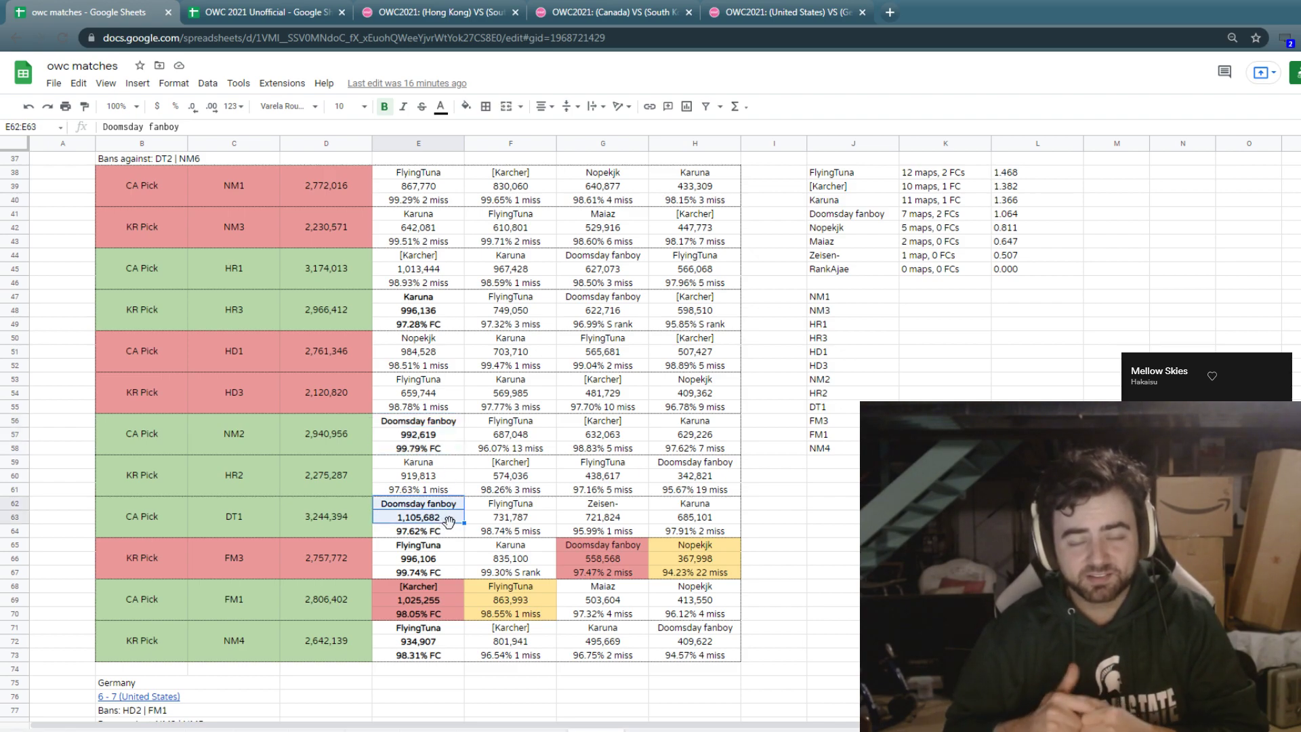
{"action": "scroll", "coordinate": [446, 525], "scroll_direction": "down", "scroll_amount": 5}
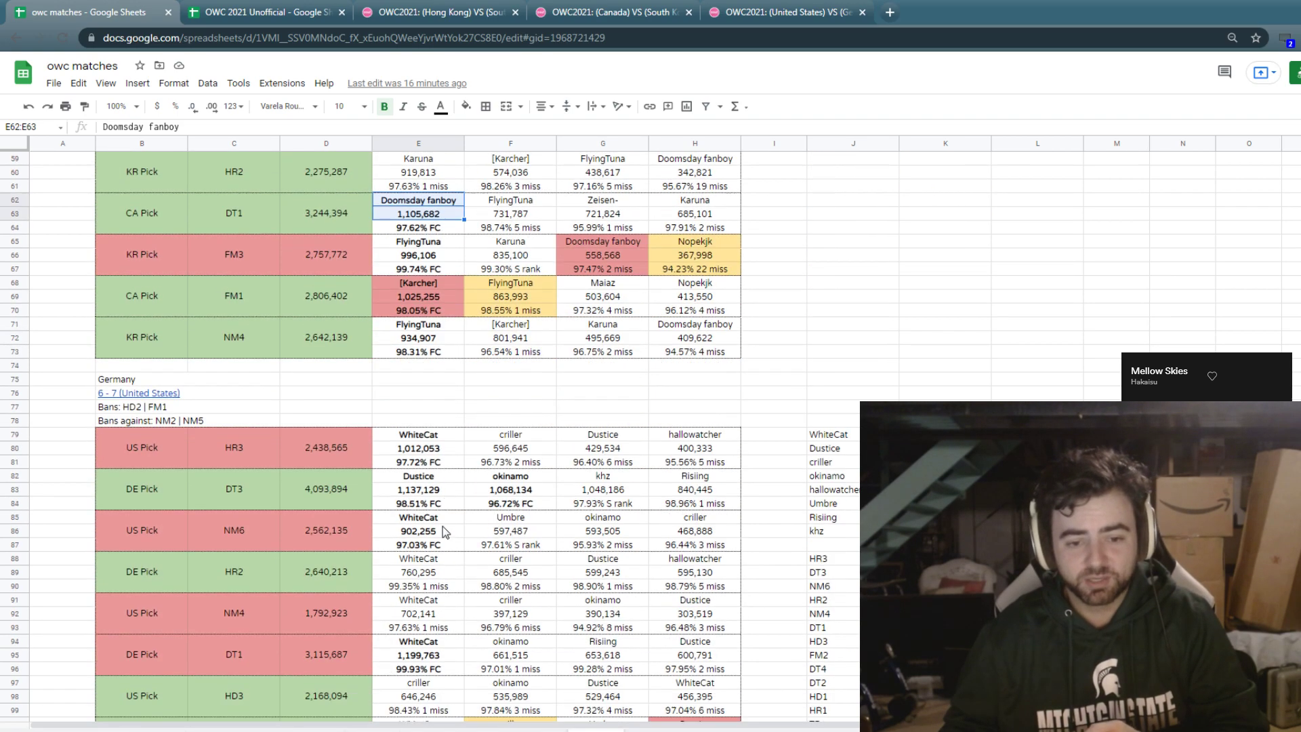
{"action": "scroll", "coordinate": [442, 526], "scroll_direction": "down", "scroll_amount": 3}
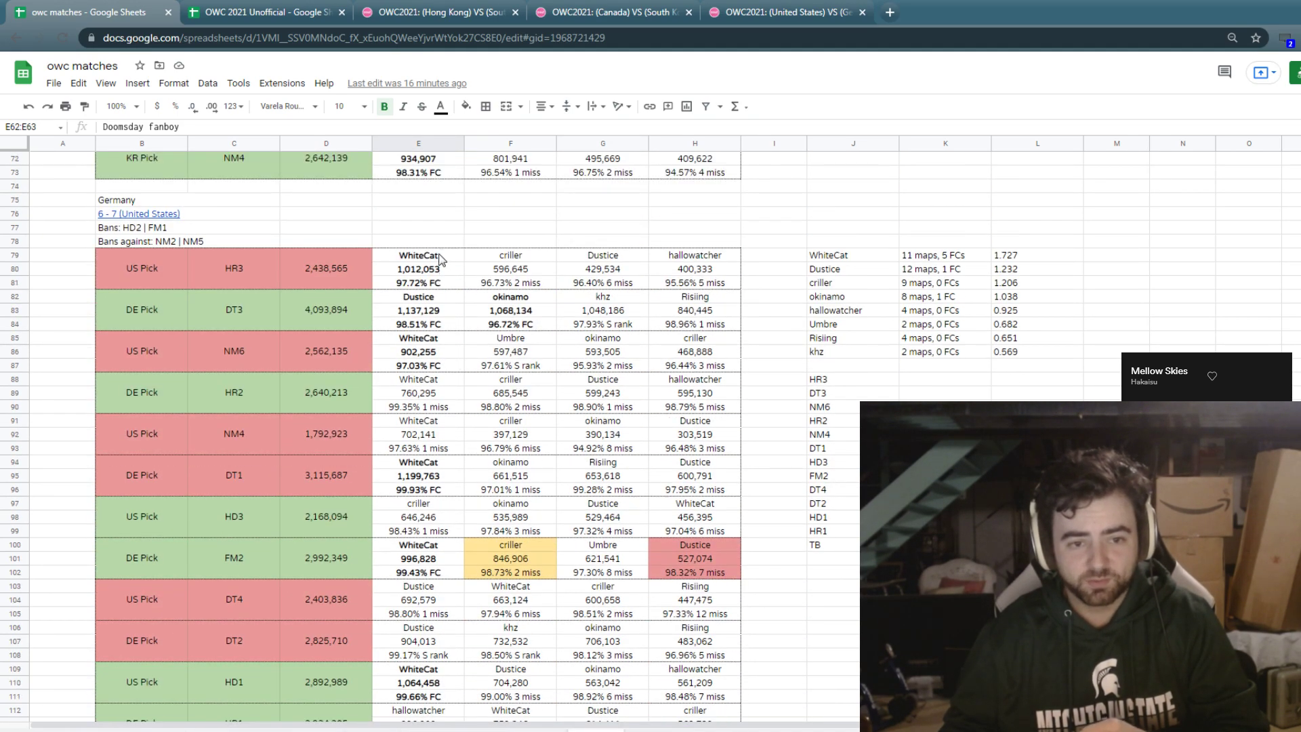
{"action": "left_click_drag", "start_coordinate": [439, 259], "coordinate": [437, 270]}
{"action": "left_click_drag", "start_coordinate": [435, 344], "coordinate": [427, 503]}
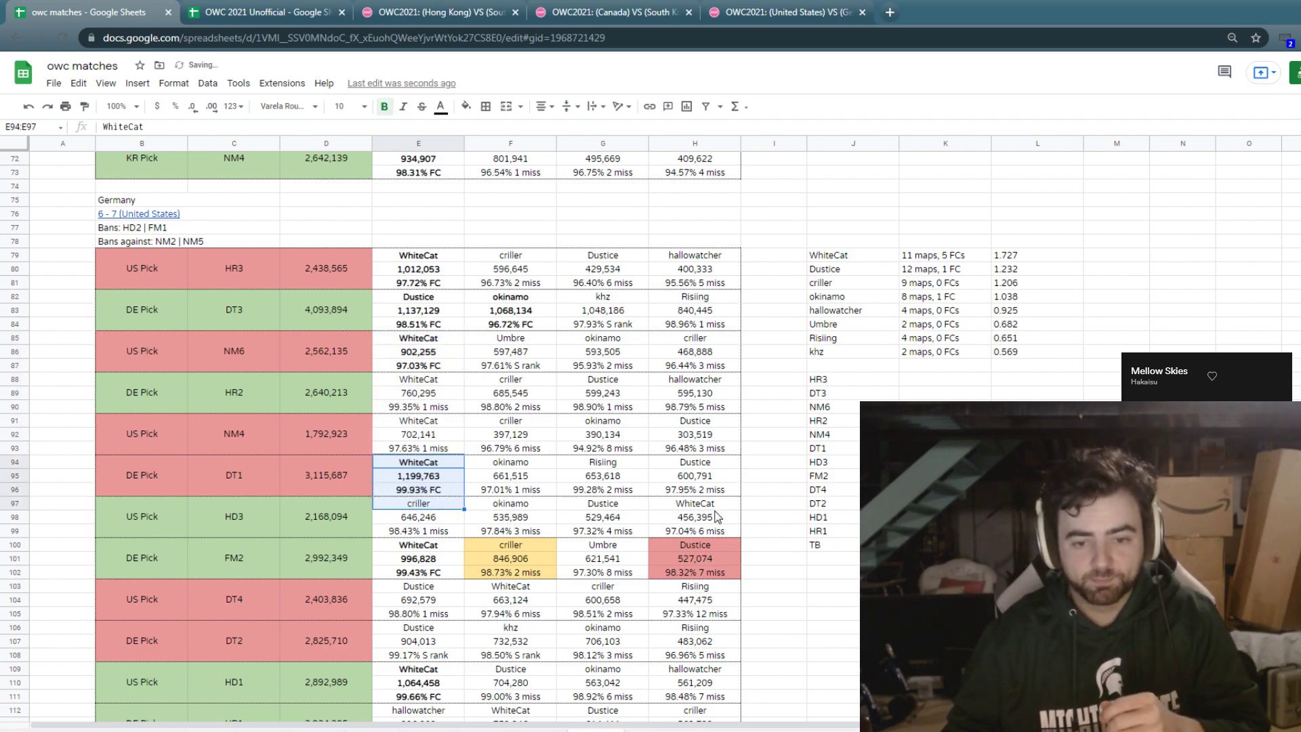
{"action": "left_click_drag", "start_coordinate": [694, 504], "coordinate": [694, 534]}
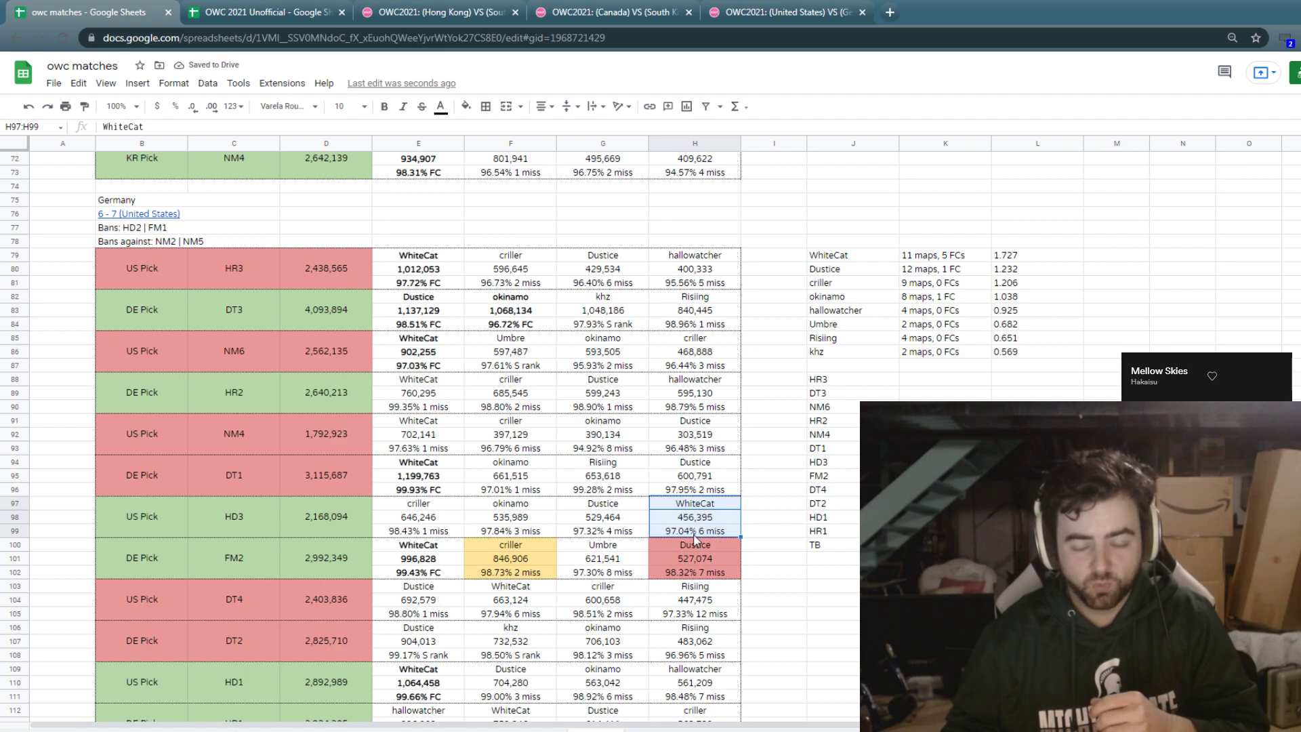
{"action": "scroll", "coordinate": [695, 539], "scroll_direction": "down", "scroll_amount": 5}
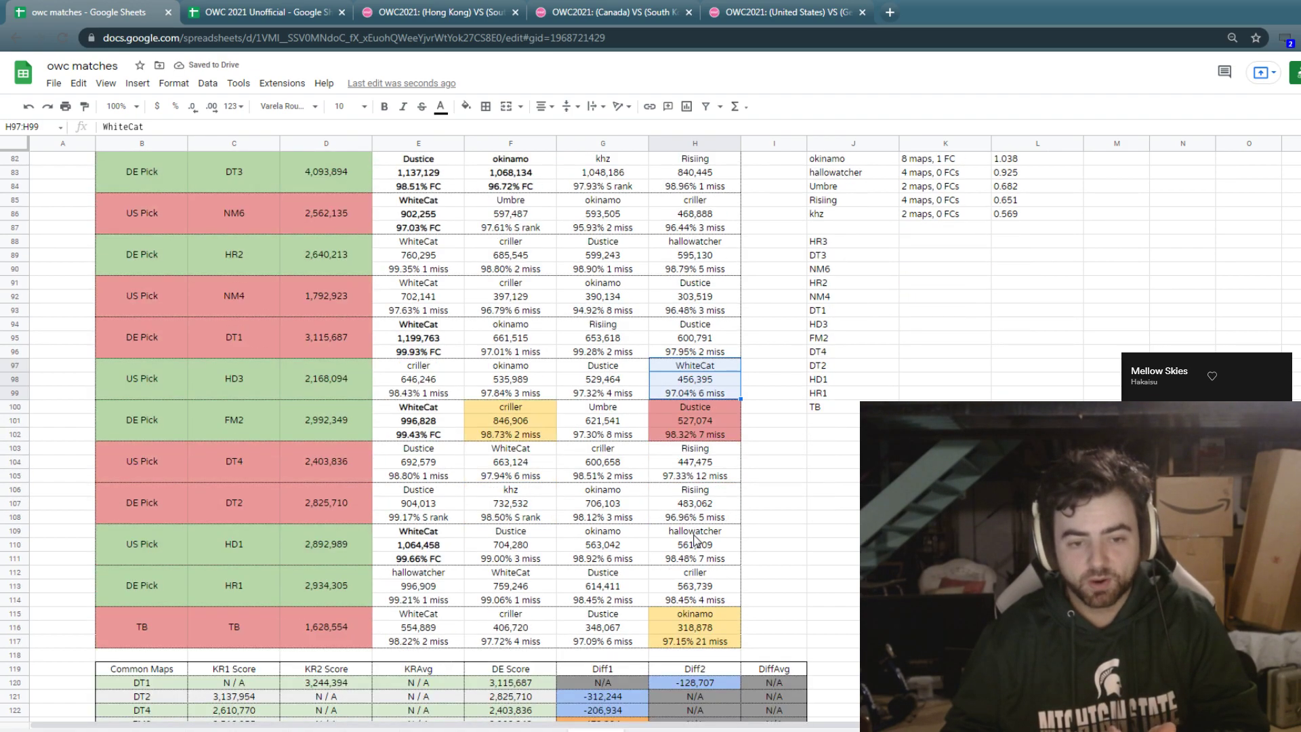
{"action": "scroll", "coordinate": [695, 539], "scroll_direction": "down", "scroll_amount": 1}
{"action": "left_click_drag", "start_coordinate": [418, 340], "coordinate": [418, 366]}
{"action": "left_click_drag", "start_coordinate": [511, 379], "coordinate": [511, 410]}
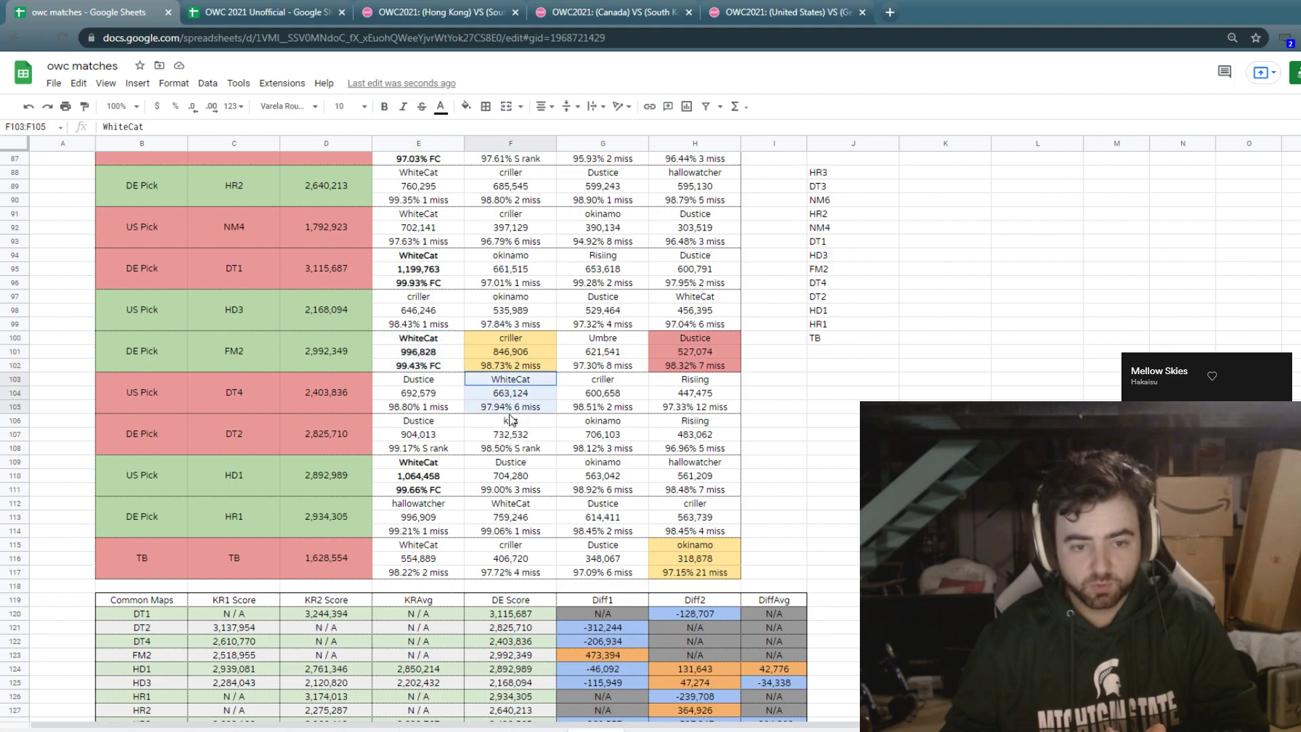
{"action": "left_click_drag", "start_coordinate": [424, 463], "coordinate": [424, 489]}
{"action": "left_click_drag", "start_coordinate": [501, 505], "coordinate": [505, 532]}
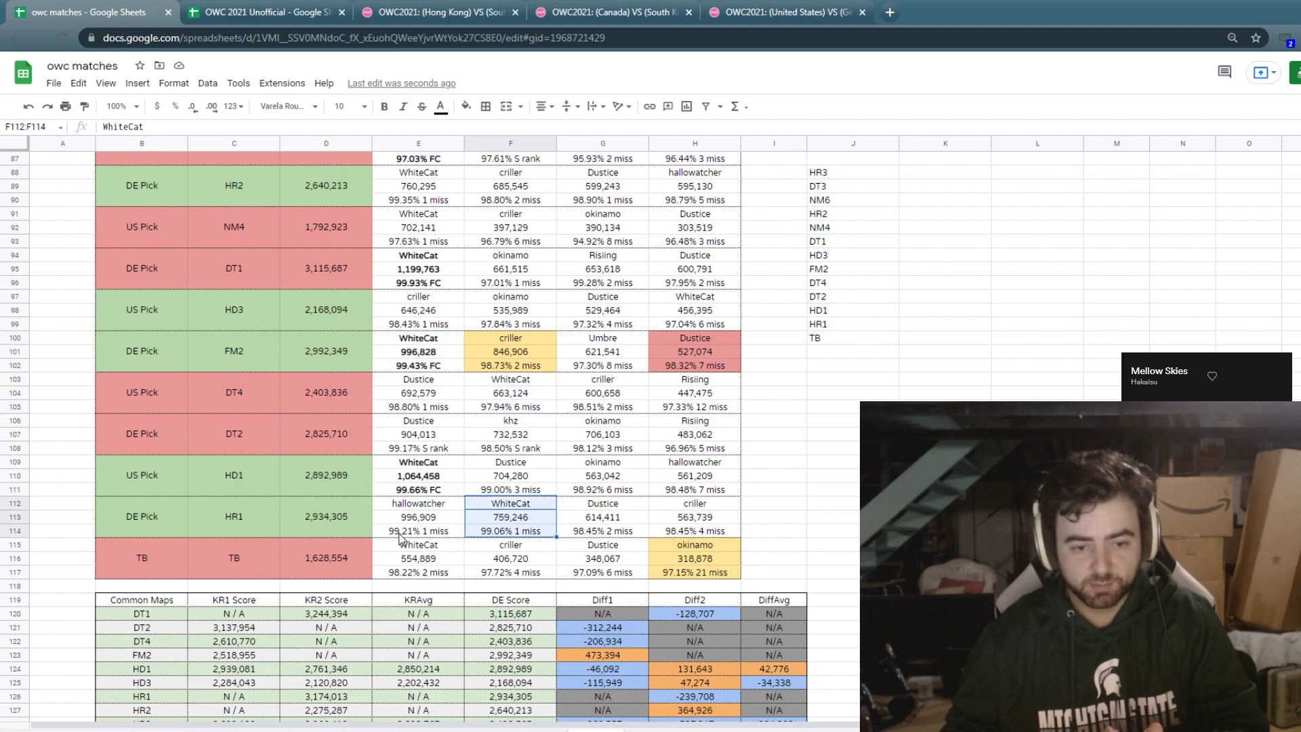
{"action": "left_click_drag", "start_coordinate": [403, 544], "coordinate": [406, 573]}
{"action": "scroll", "coordinate": [613, 561], "scroll_direction": "up", "scroll_amount": 4}
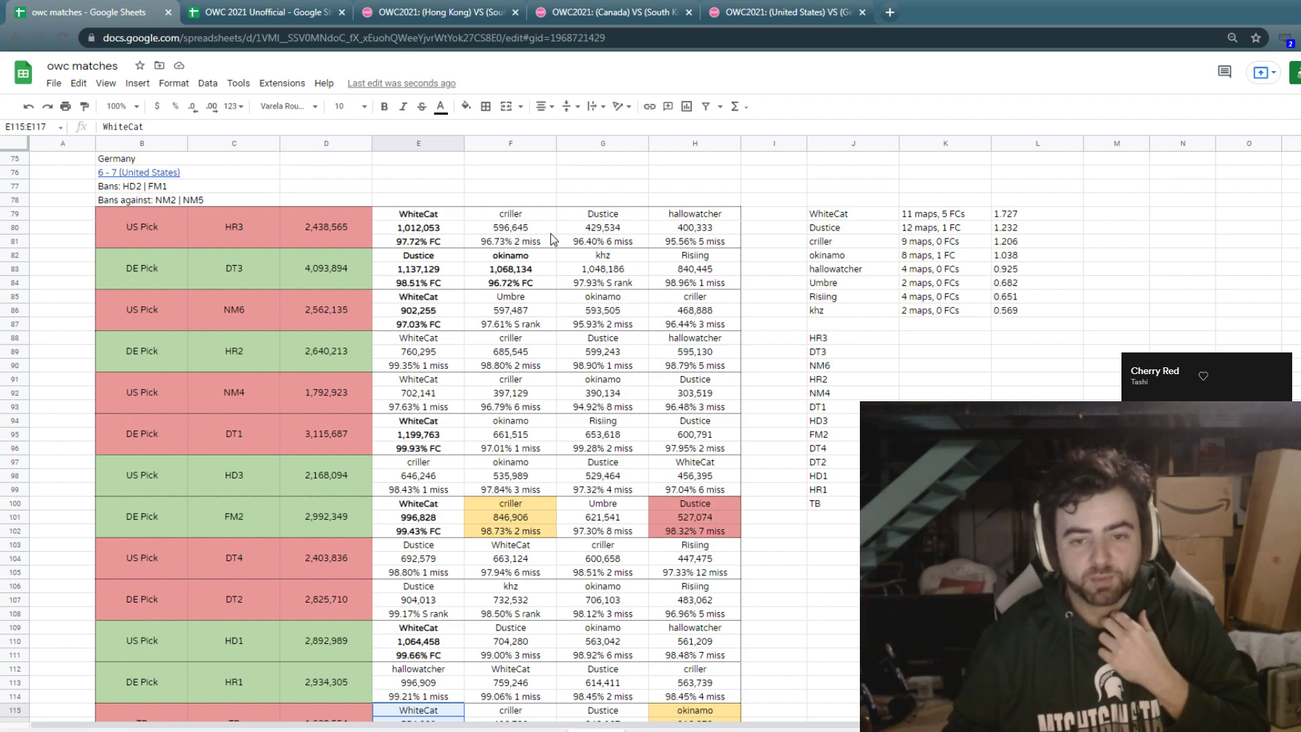
{"action": "scroll", "coordinate": [583, 291], "scroll_direction": "down", "scroll_amount": 1}
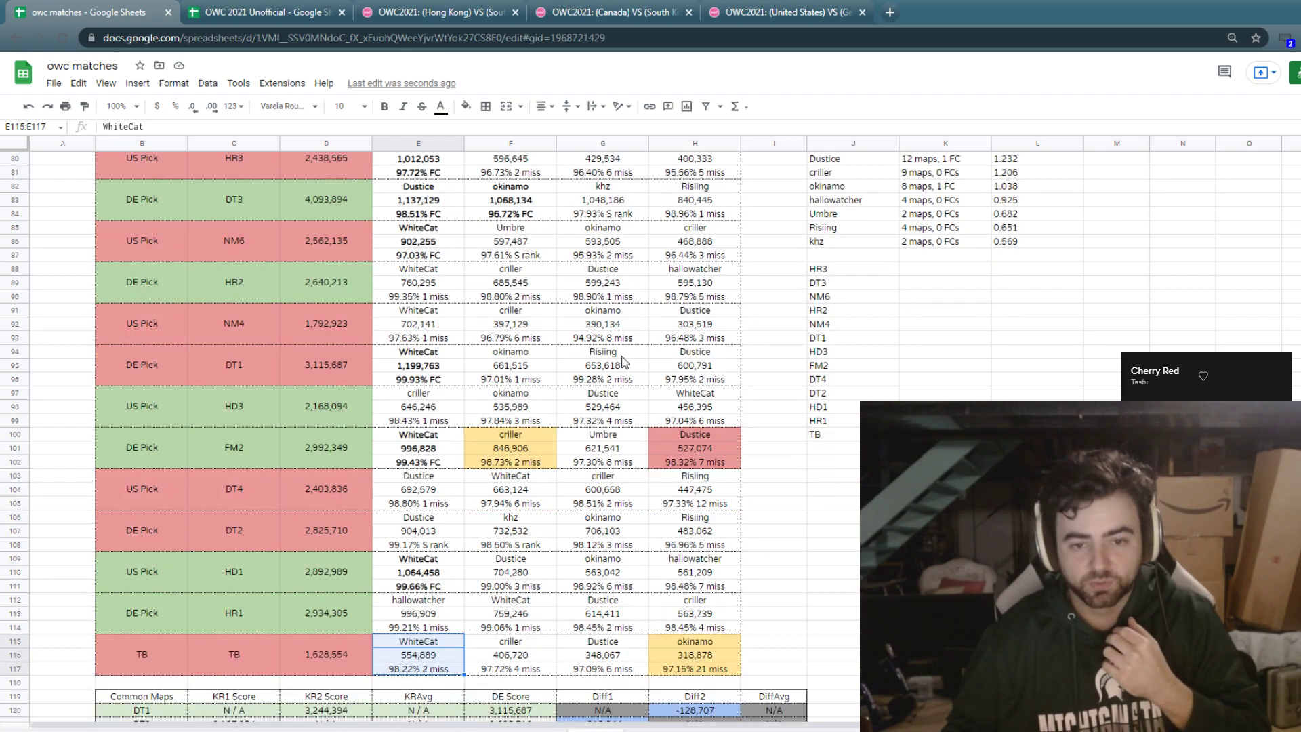
{"action": "left_click_drag", "start_coordinate": [620, 355], "coordinate": [620, 380]}
{"action": "left_click_drag", "start_coordinate": [705, 193], "coordinate": [700, 220]}
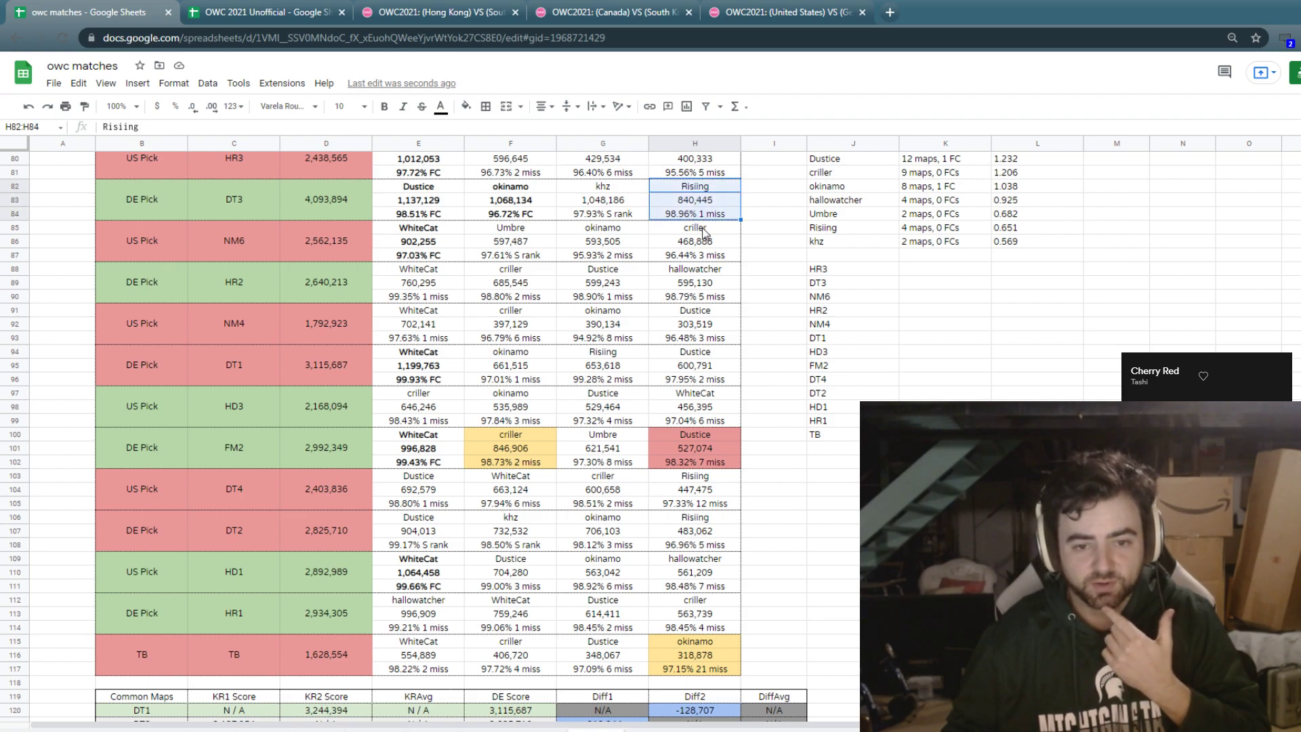
{"action": "left_click", "coordinate": [701, 488]}
{"action": "left_click_drag", "start_coordinate": [705, 519], "coordinate": [708, 547]}
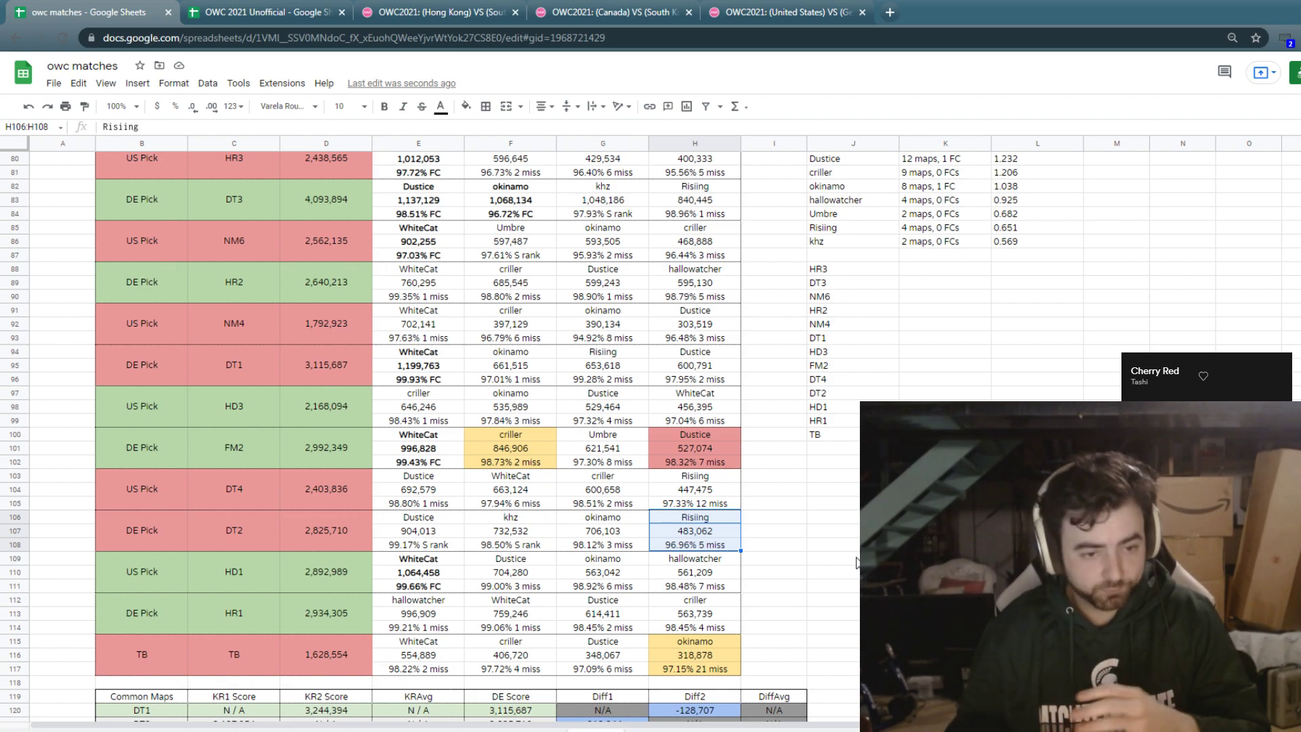
{"action": "scroll", "coordinate": [856, 562], "scroll_direction": "up", "scroll_amount": 8}
{"action": "scroll", "coordinate": [855, 561], "scroll_direction": "up", "scroll_amount": 8}
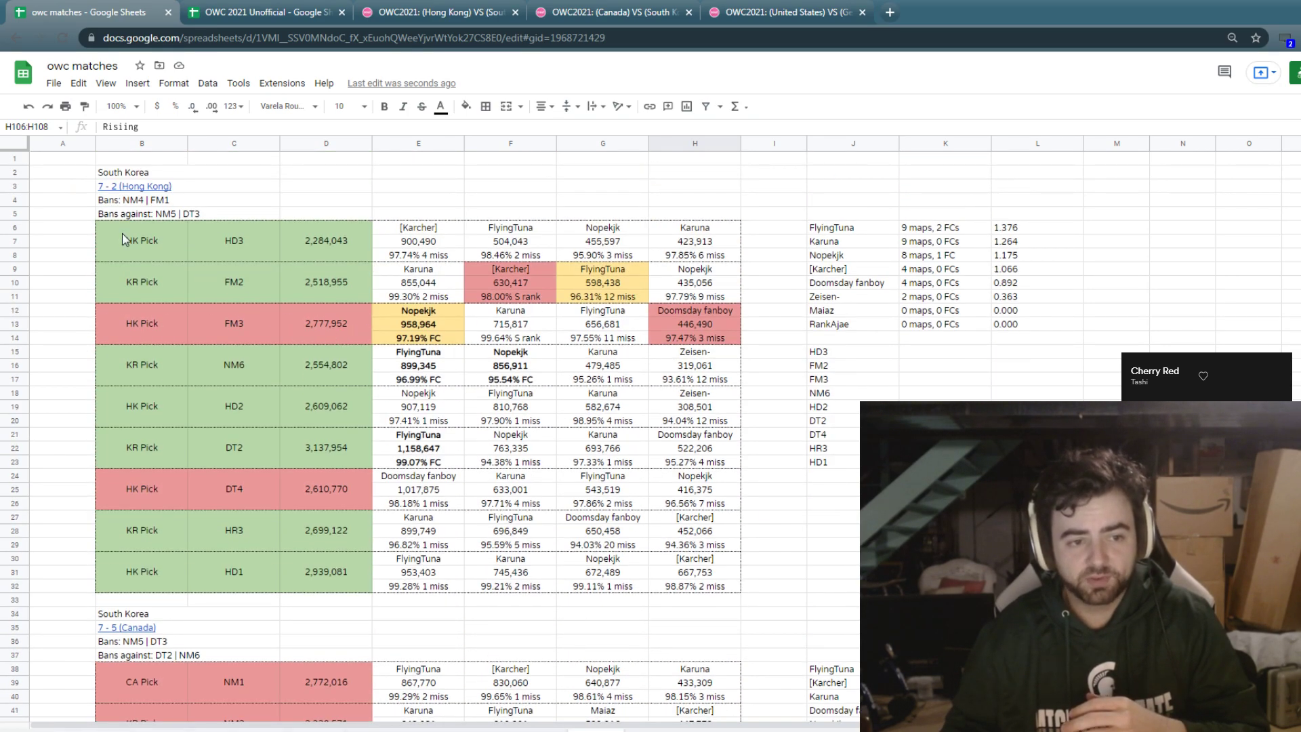
{"action": "left_click_drag", "start_coordinate": [122, 233], "coordinate": [339, 579]}
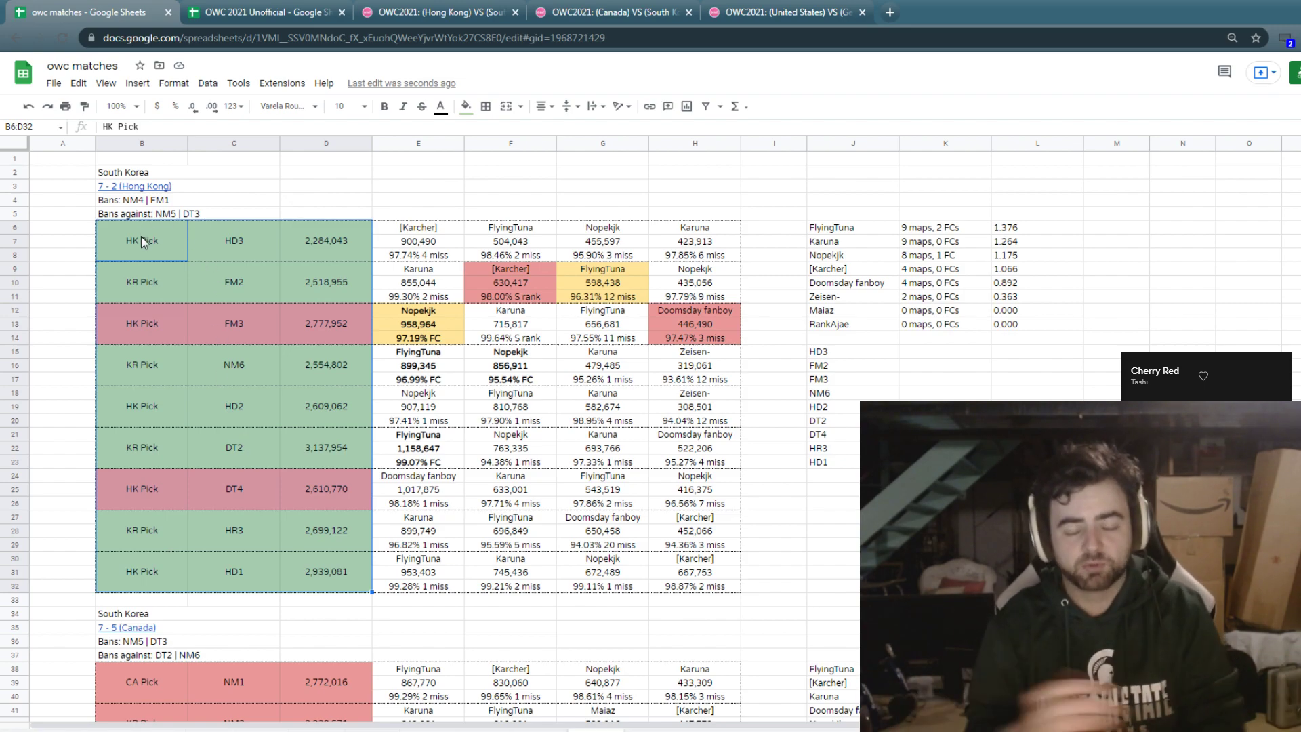
{"action": "scroll", "coordinate": [142, 241], "scroll_direction": "down", "scroll_amount": 5}
{"action": "scroll", "coordinate": [141, 236], "scroll_direction": "down", "scroll_amount": 3}
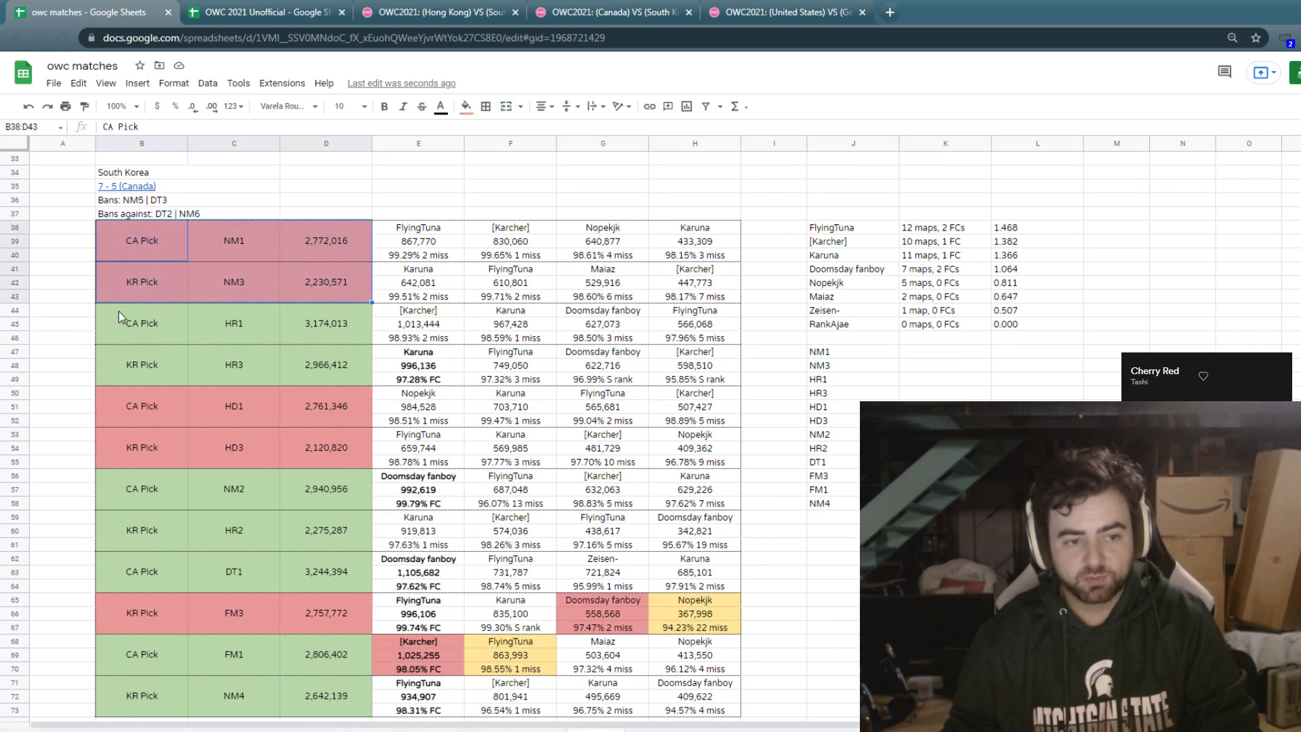
{"action": "left_click_drag", "start_coordinate": [119, 313], "coordinate": [342, 381]}
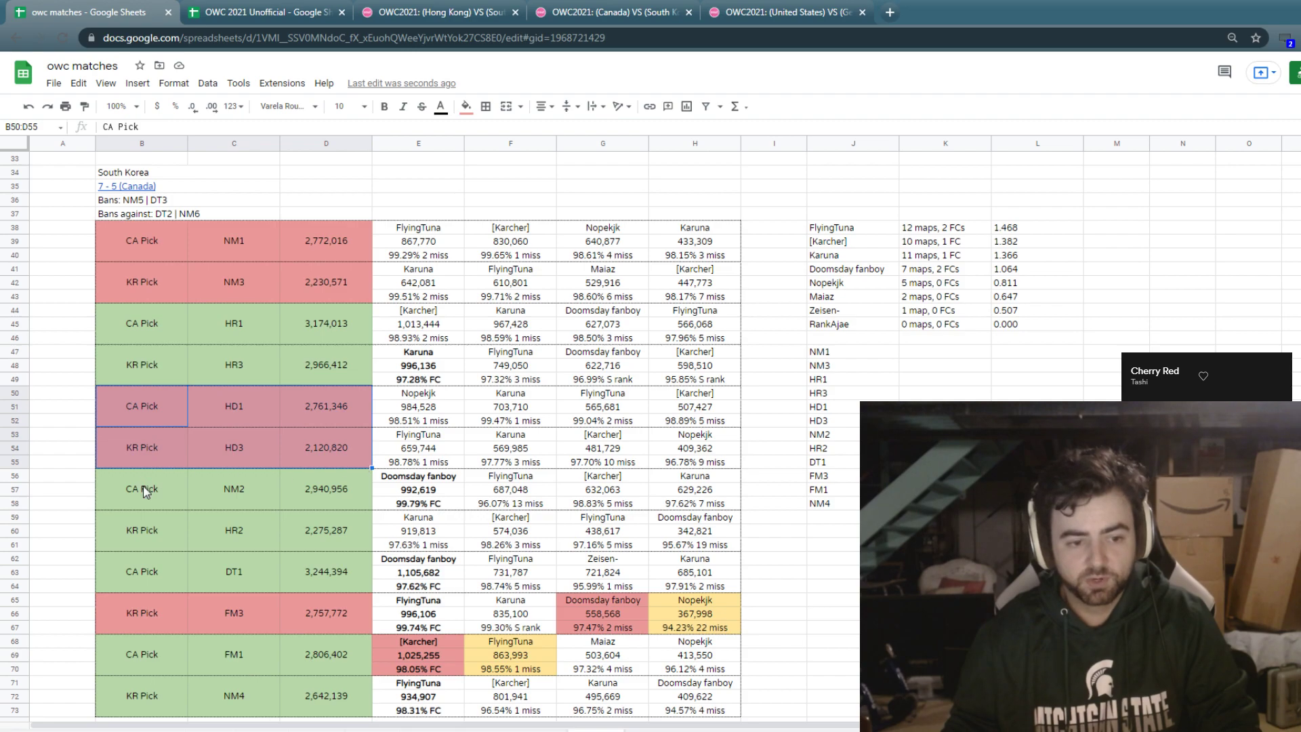
{"action": "left_click_drag", "start_coordinate": [135, 488], "coordinate": [323, 556]}
{"action": "scroll", "coordinate": [324, 557], "scroll_direction": "down", "scroll_amount": 3}
{"action": "left_click_drag", "start_coordinate": [161, 502], "coordinate": [344, 508]}
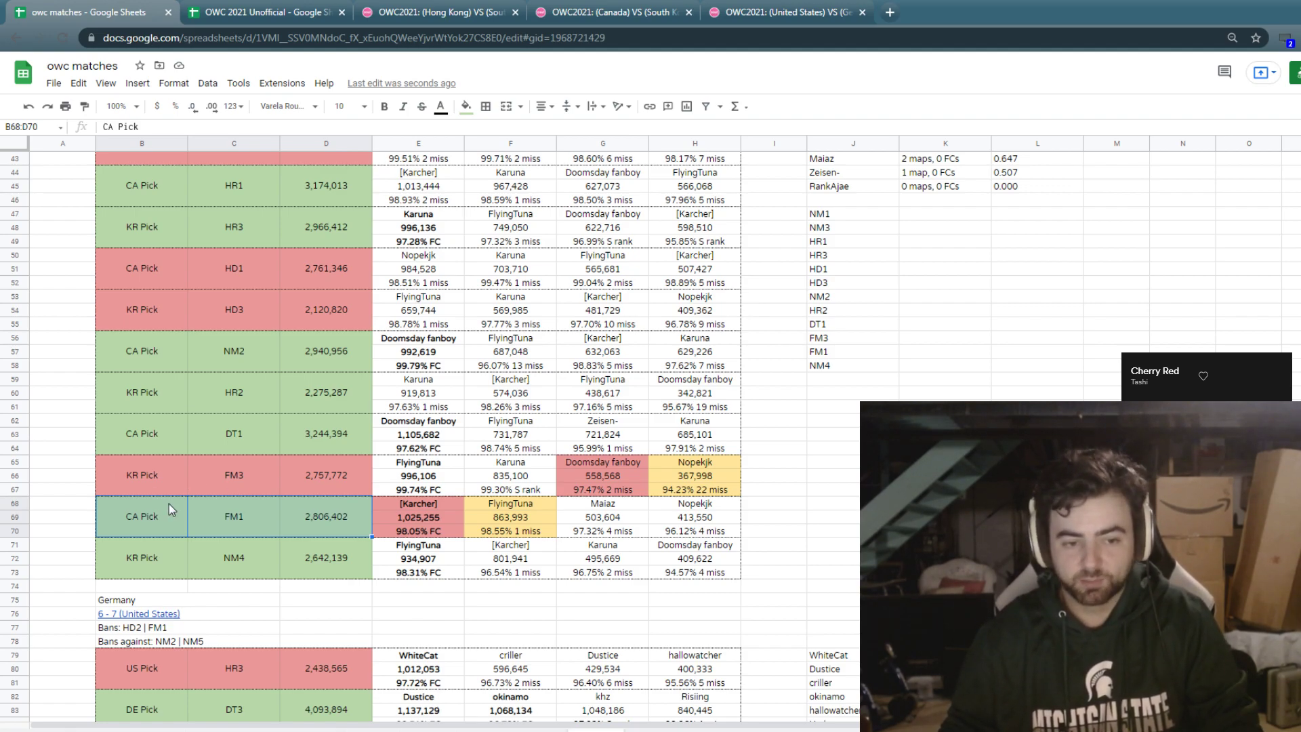
{"action": "scroll", "coordinate": [171, 508], "scroll_direction": "up", "scroll_amount": 2}
{"action": "scroll", "coordinate": [176, 518], "scroll_direction": "down", "scroll_amount": 2}
{"action": "scroll", "coordinate": [180, 518], "scroll_direction": "down", "scroll_amount": 5}
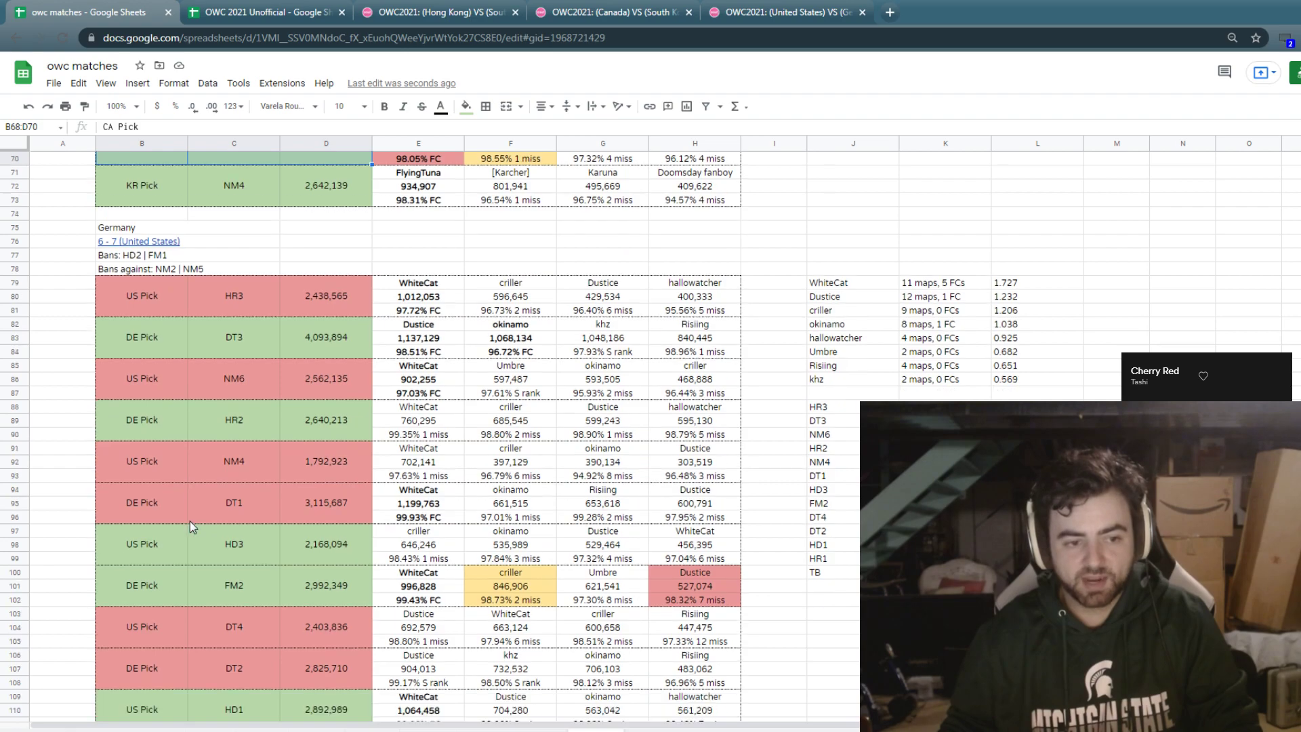
{"action": "left_click_drag", "start_coordinate": [135, 227], "coordinate": [358, 361]}
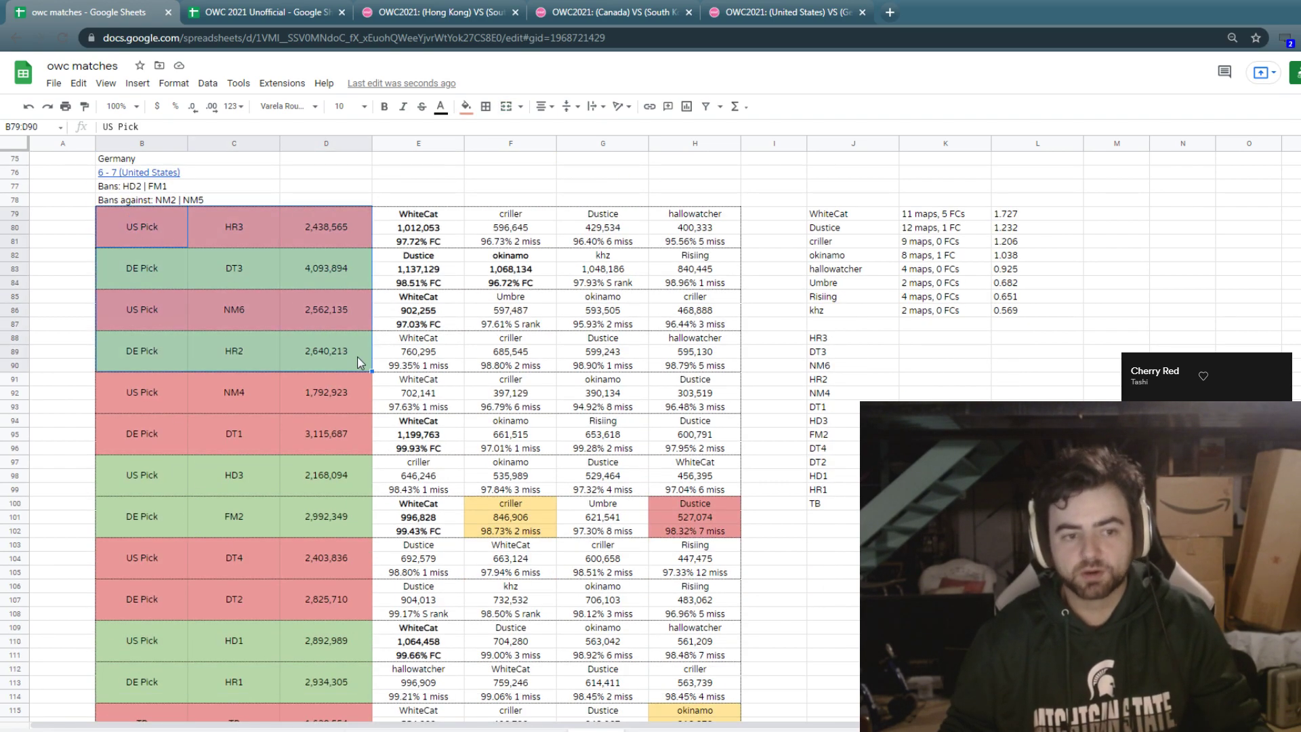
{"action": "left_click_drag", "start_coordinate": [140, 393], "coordinate": [291, 447]}
{"action": "left_click_drag", "start_coordinate": [125, 471], "coordinate": [275, 532]}
{"action": "left_click_drag", "start_coordinate": [147, 553], "coordinate": [355, 605]}
{"action": "scroll", "coordinate": [332, 608], "scroll_direction": "down", "scroll_amount": 2}
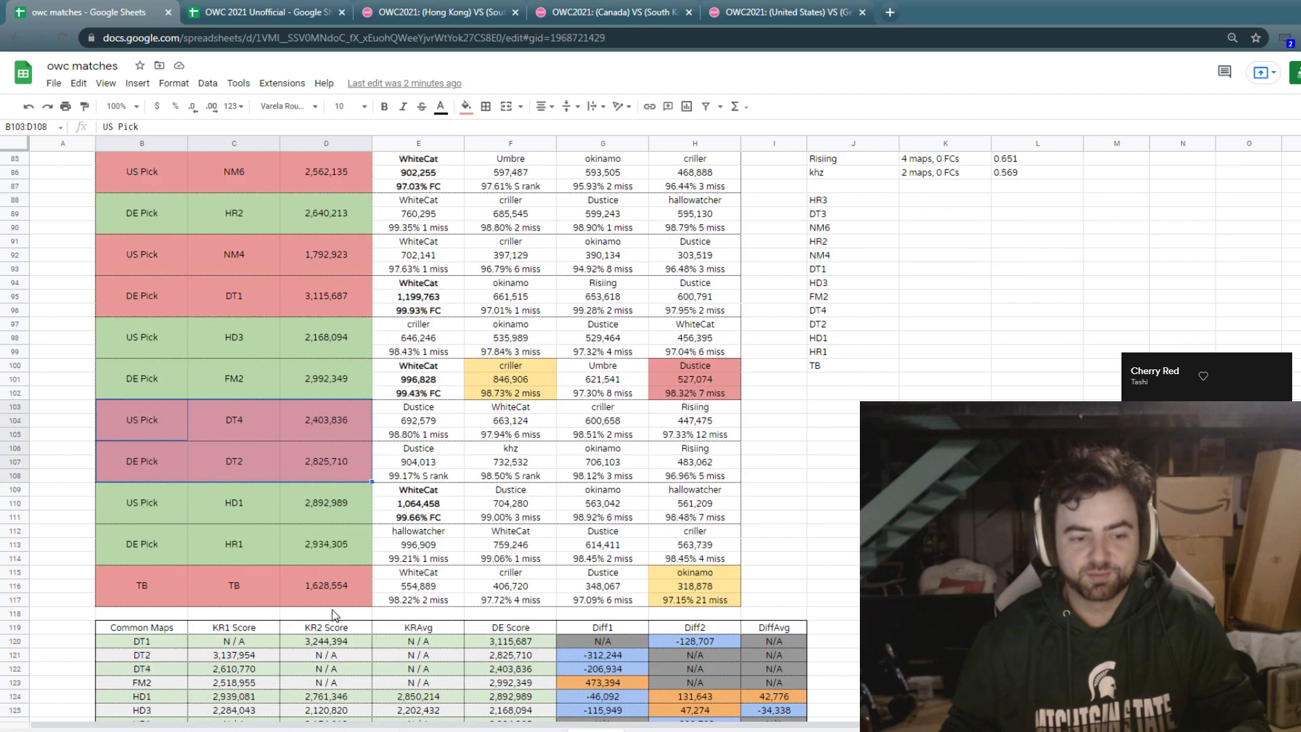
{"action": "left_click_drag", "start_coordinate": [131, 502], "coordinate": [333, 547]}
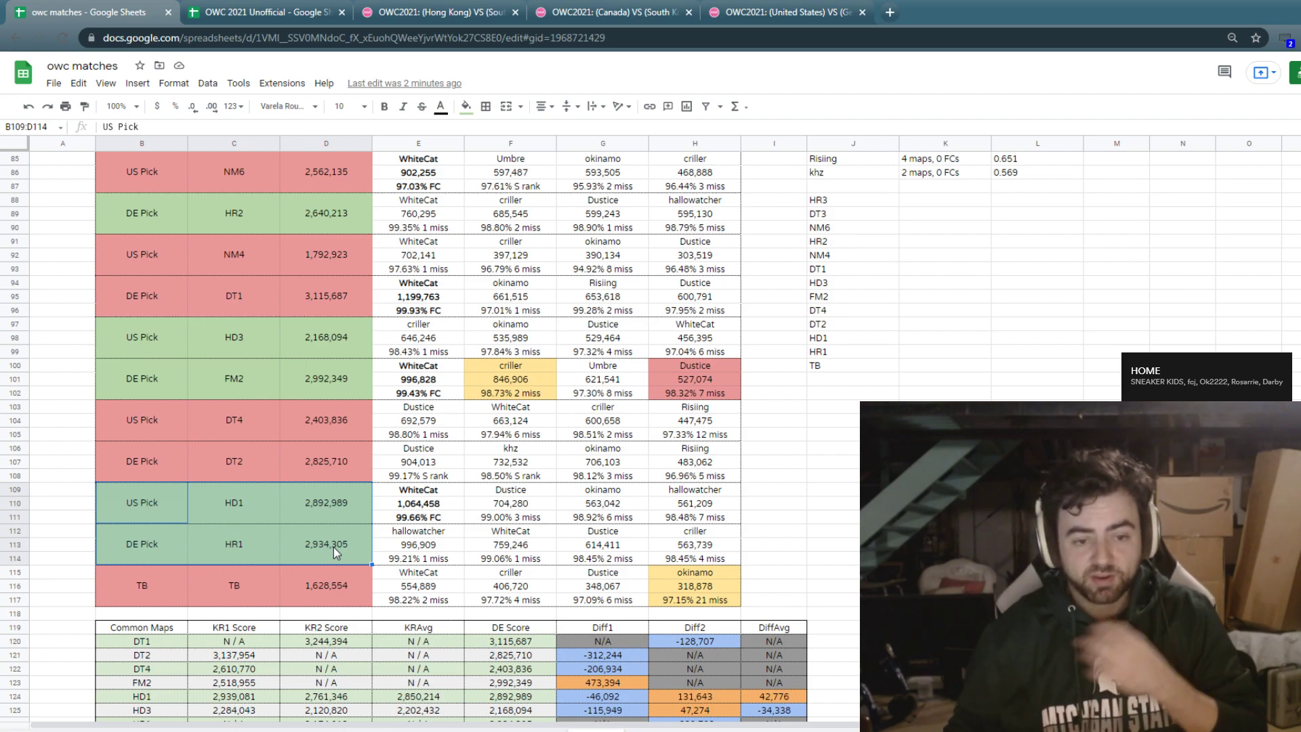
{"action": "left_click_drag", "start_coordinate": [419, 455], "coordinate": [729, 476]}
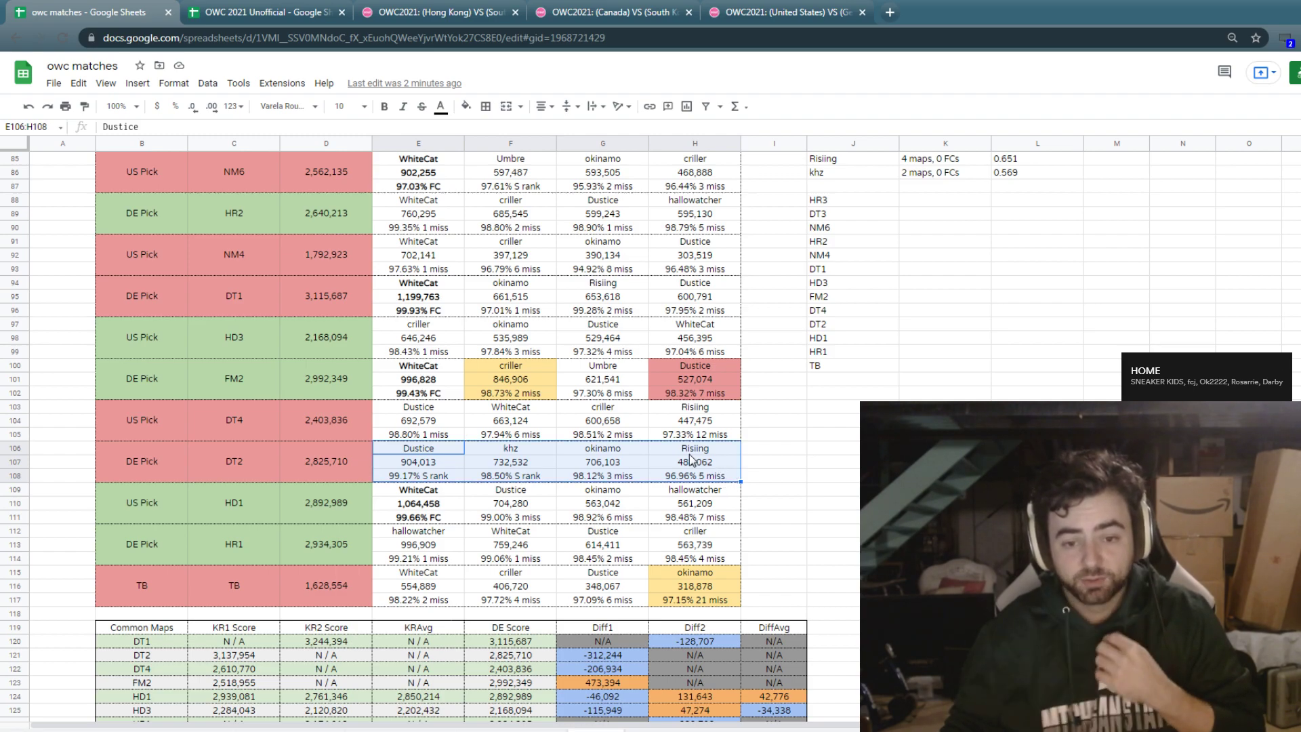
{"action": "left_click_drag", "start_coordinate": [689, 449], "coordinate": [708, 482]}
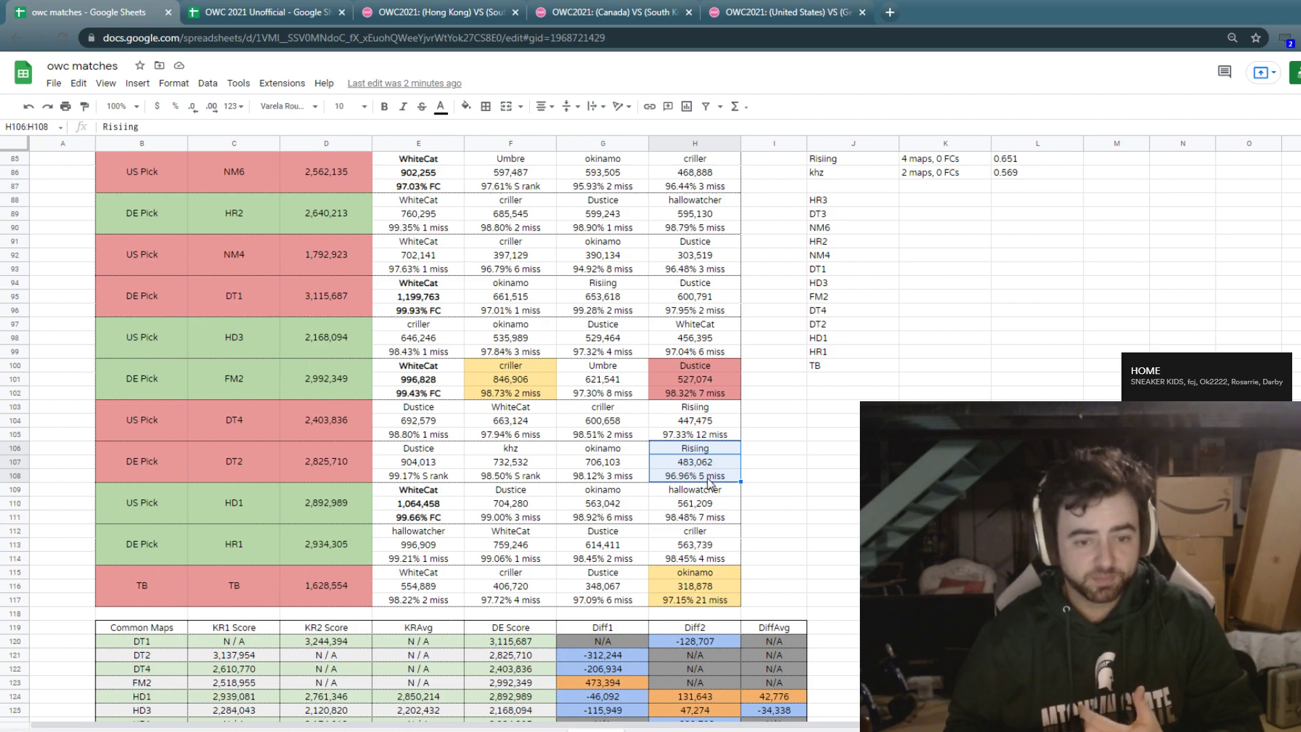
{"action": "scroll", "coordinate": [709, 482], "scroll_direction": "up", "scroll_amount": 3}
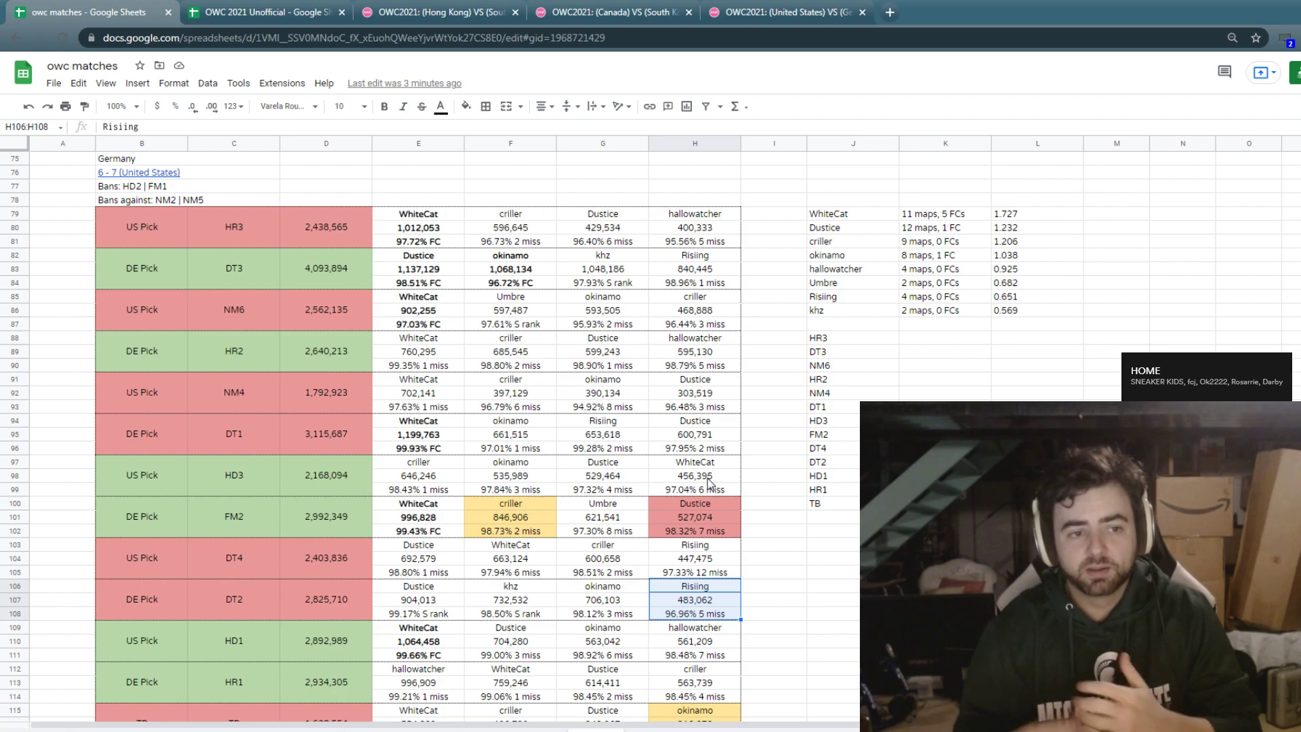
{"action": "scroll", "coordinate": [708, 481], "scroll_direction": "up", "scroll_amount": 10}
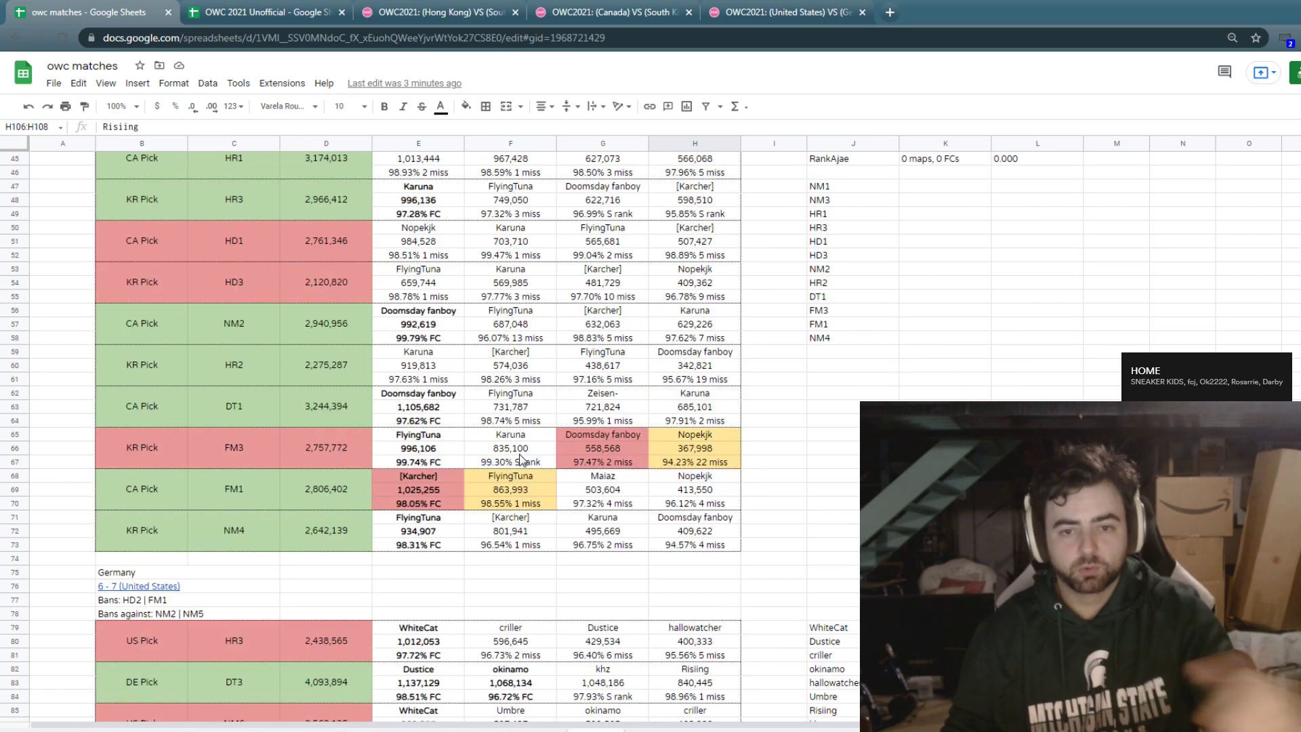
{"action": "scroll", "coordinate": [522, 459], "scroll_direction": "up", "scroll_amount": 3}
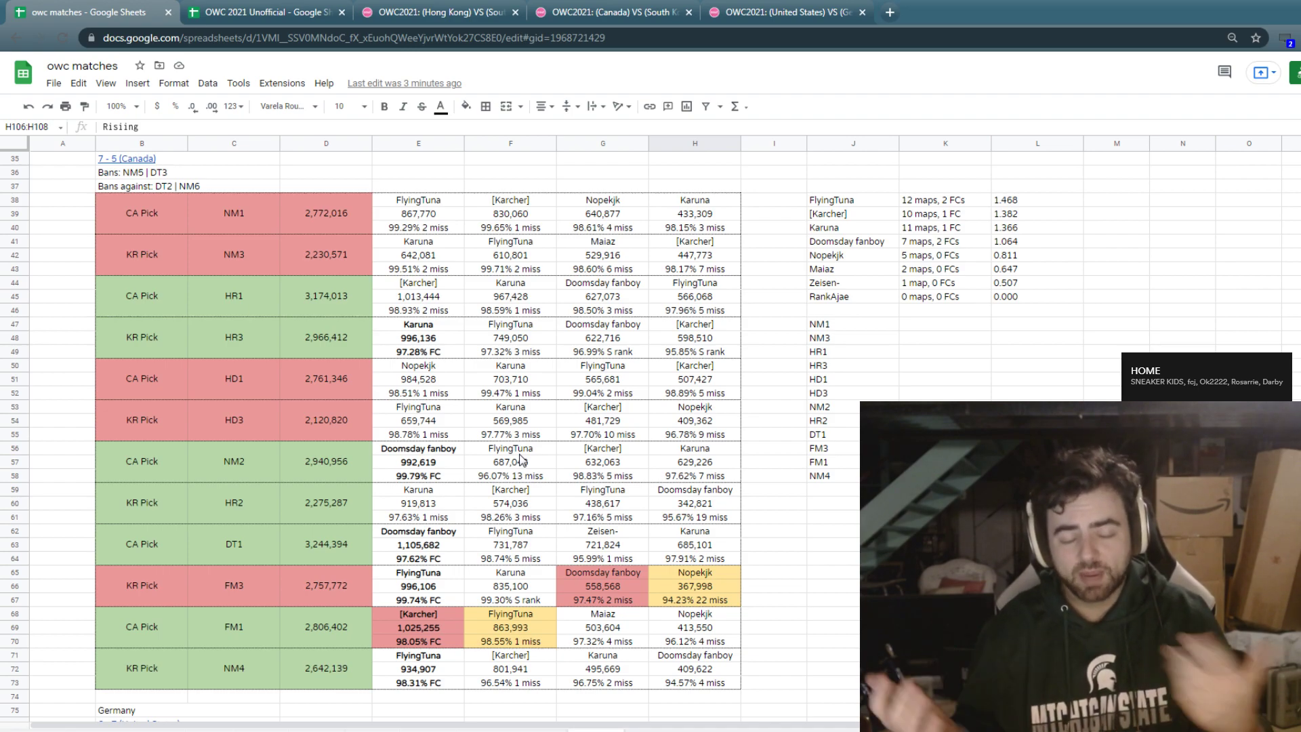
{"action": "scroll", "coordinate": [521, 460], "scroll_direction": "down", "scroll_amount": 6}
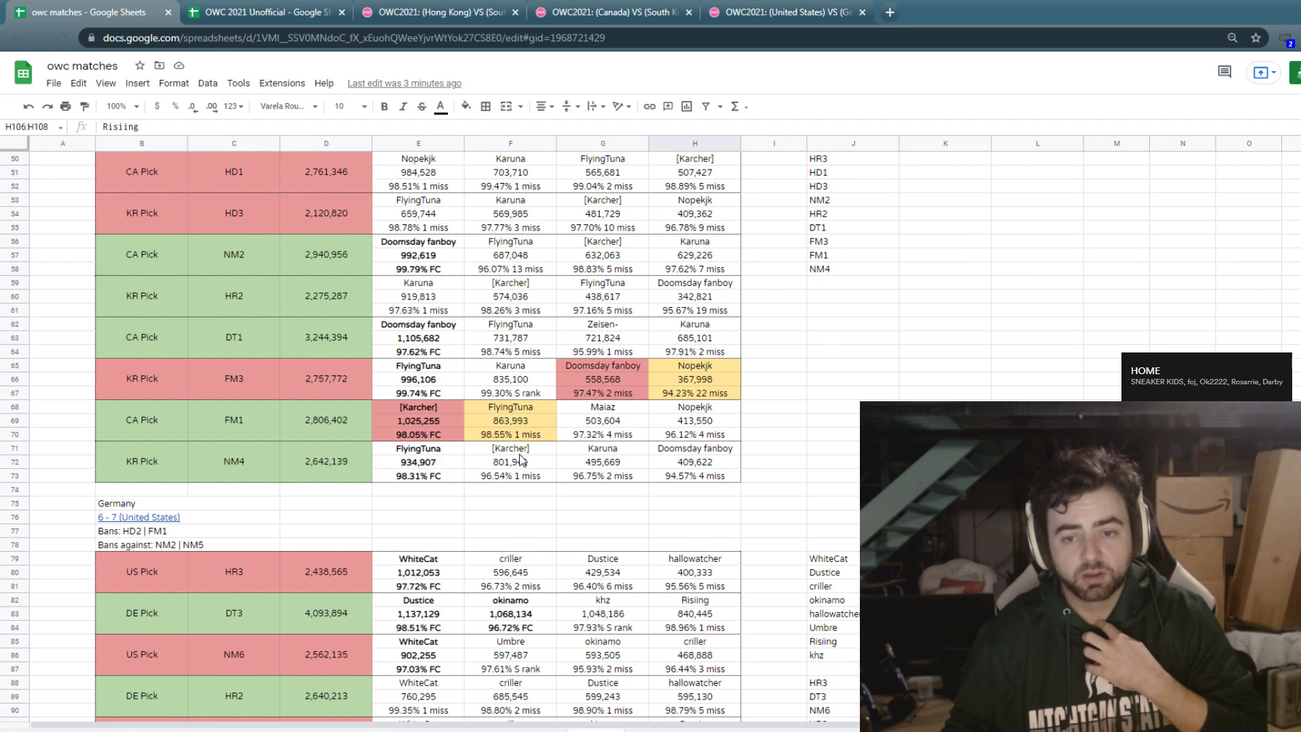
{"action": "scroll", "coordinate": [515, 468], "scroll_direction": "up", "scroll_amount": 4}
{"action": "scroll", "coordinate": [503, 483], "scroll_direction": "down", "scroll_amount": 1}
{"action": "scroll", "coordinate": [474, 467], "scroll_direction": "down", "scroll_amount": 3}
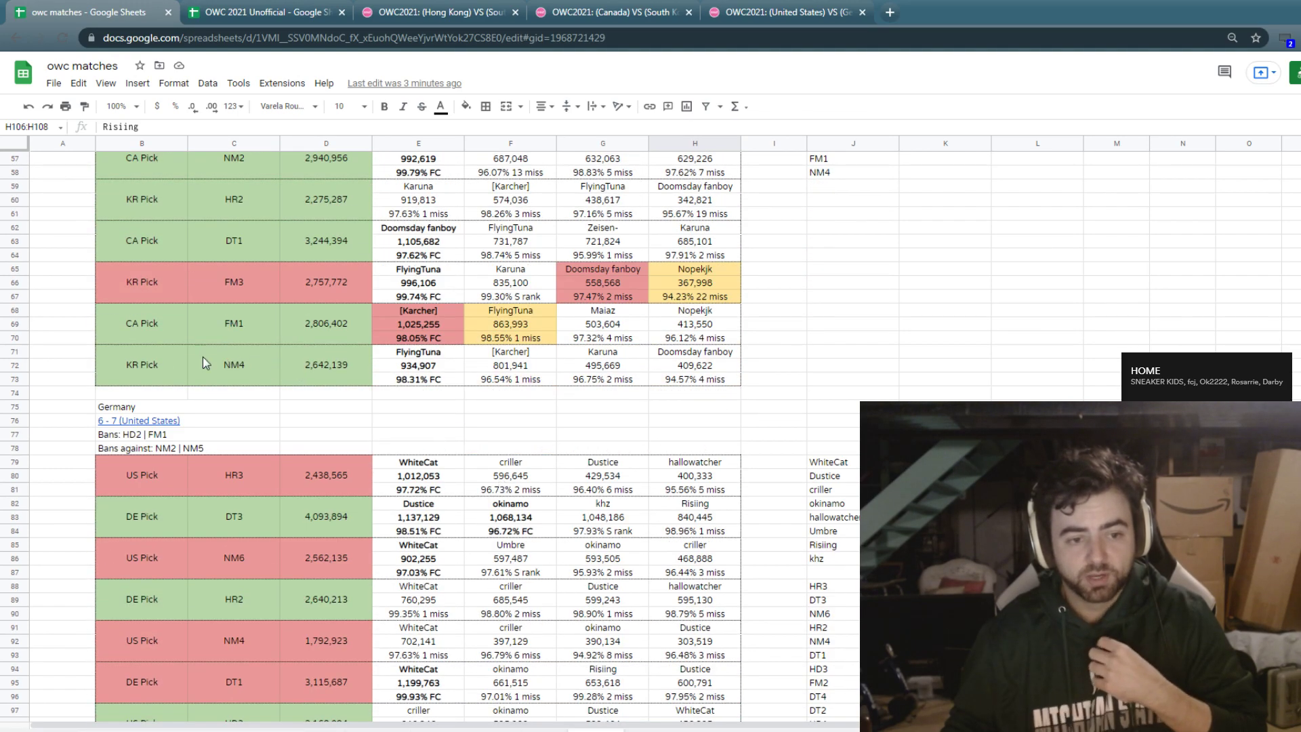
{"action": "left_click_drag", "start_coordinate": [184, 359], "coordinate": [372, 373]}
{"action": "scroll", "coordinate": [371, 373], "scroll_direction": "down", "scroll_amount": 5}
{"action": "scroll", "coordinate": [371, 373], "scroll_direction": "down", "scroll_amount": 3}
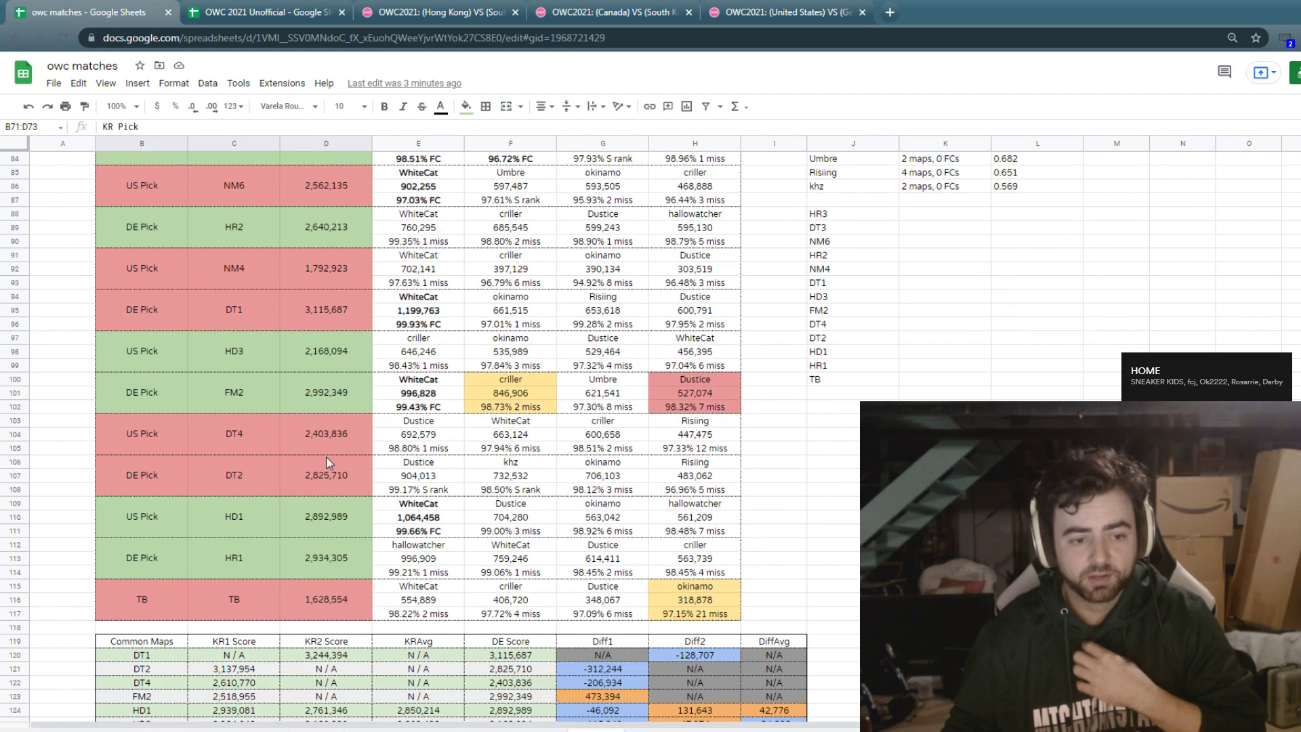
{"action": "left_click_drag", "start_coordinate": [157, 571], "coordinate": [366, 553]}
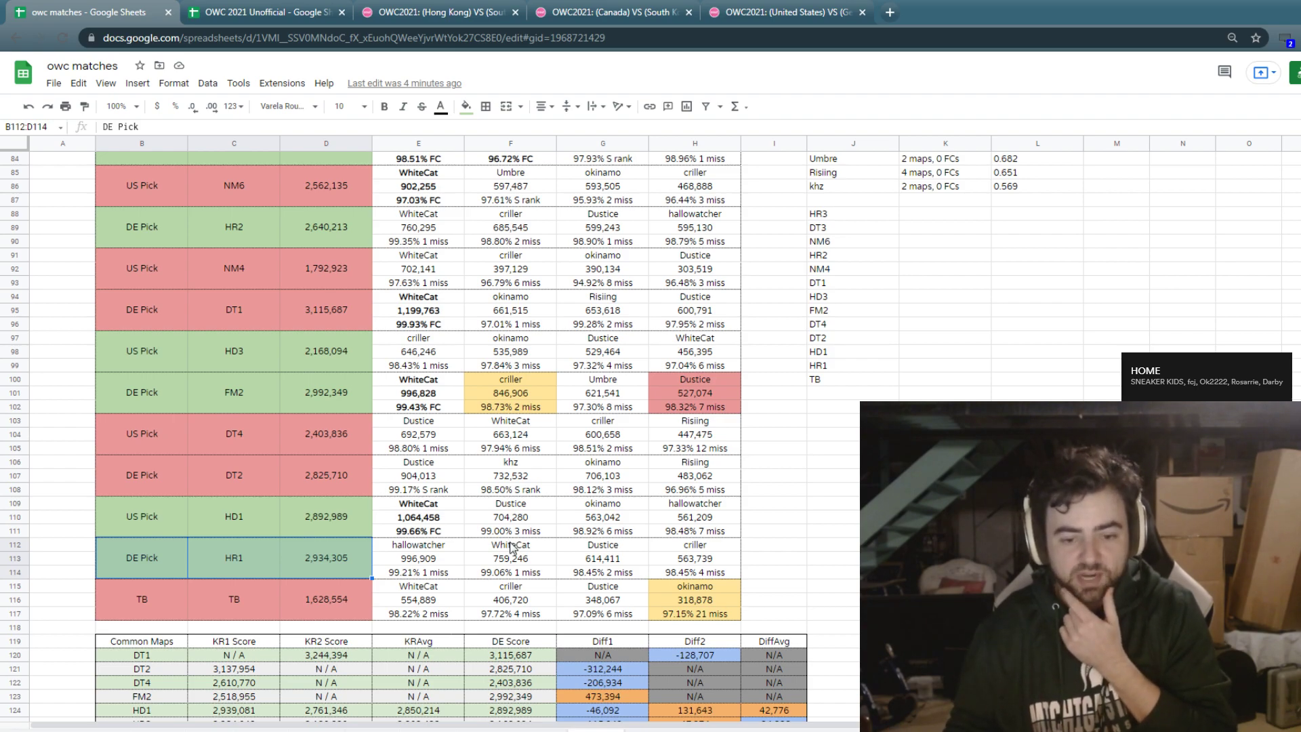
Cycle through the South Korea and Canada sheets to the Common Maps comparison sheet.
{"action": "key", "text": "ctrl+shift+Page_Up"}
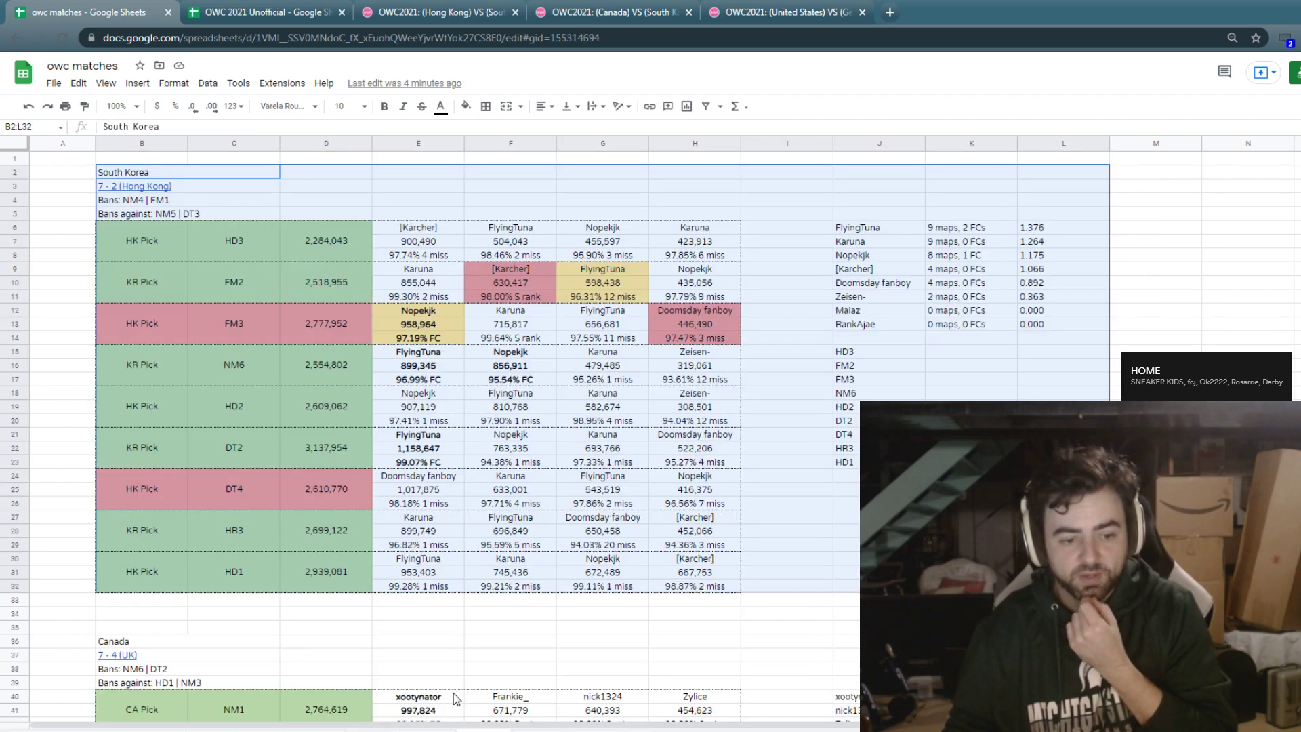
{"action": "left_click", "coordinate": [453, 727]}
{"action": "left_click", "coordinate": [474, 726]}
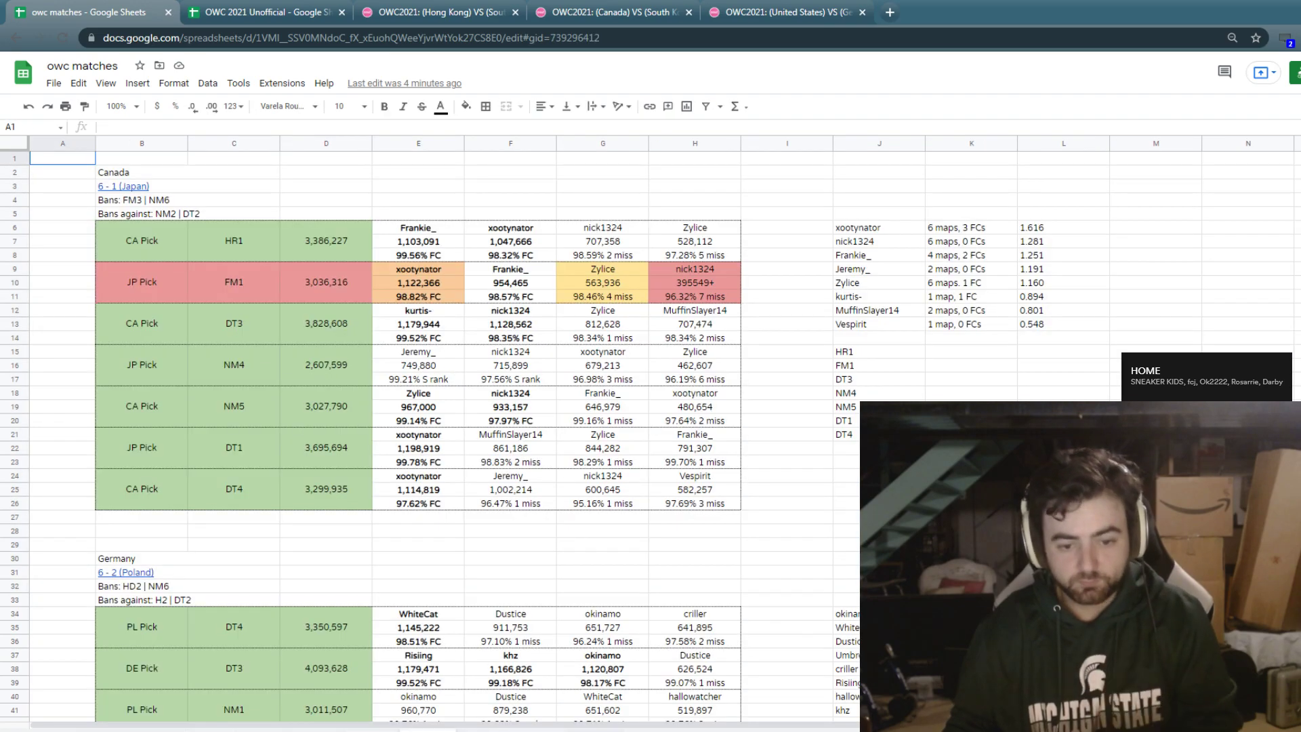
{"action": "scroll", "coordinate": [566, 381], "scroll_direction": "down", "scroll_amount": 20}
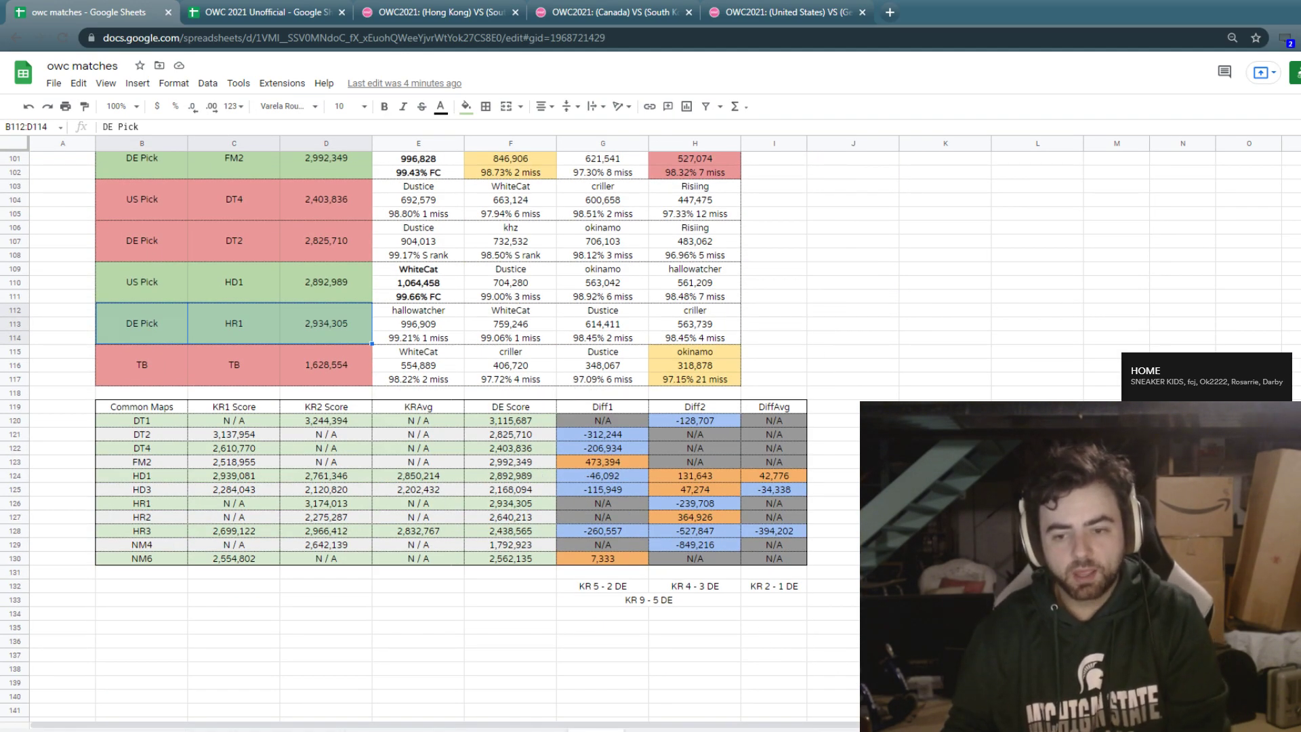
{"action": "left_click", "coordinate": [833, 654]}
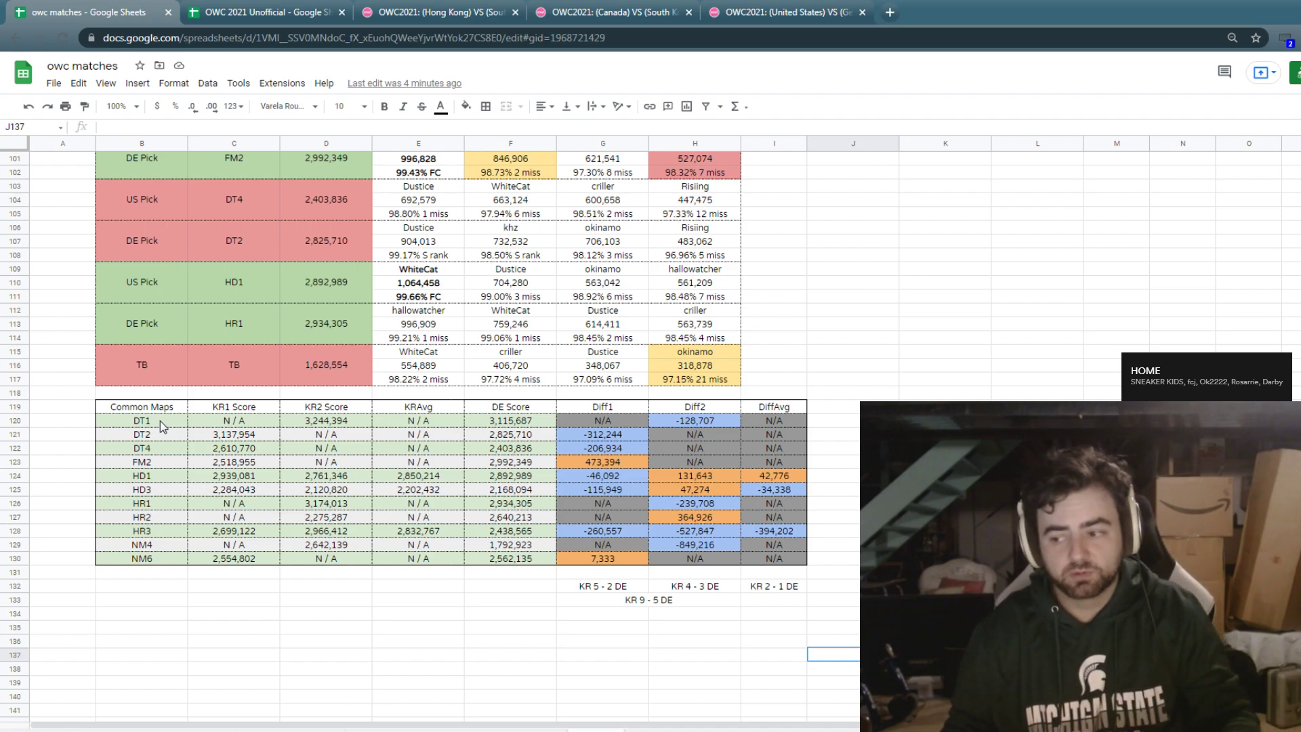
{"action": "left_click_drag", "start_coordinate": [160, 421], "coordinate": [162, 560]}
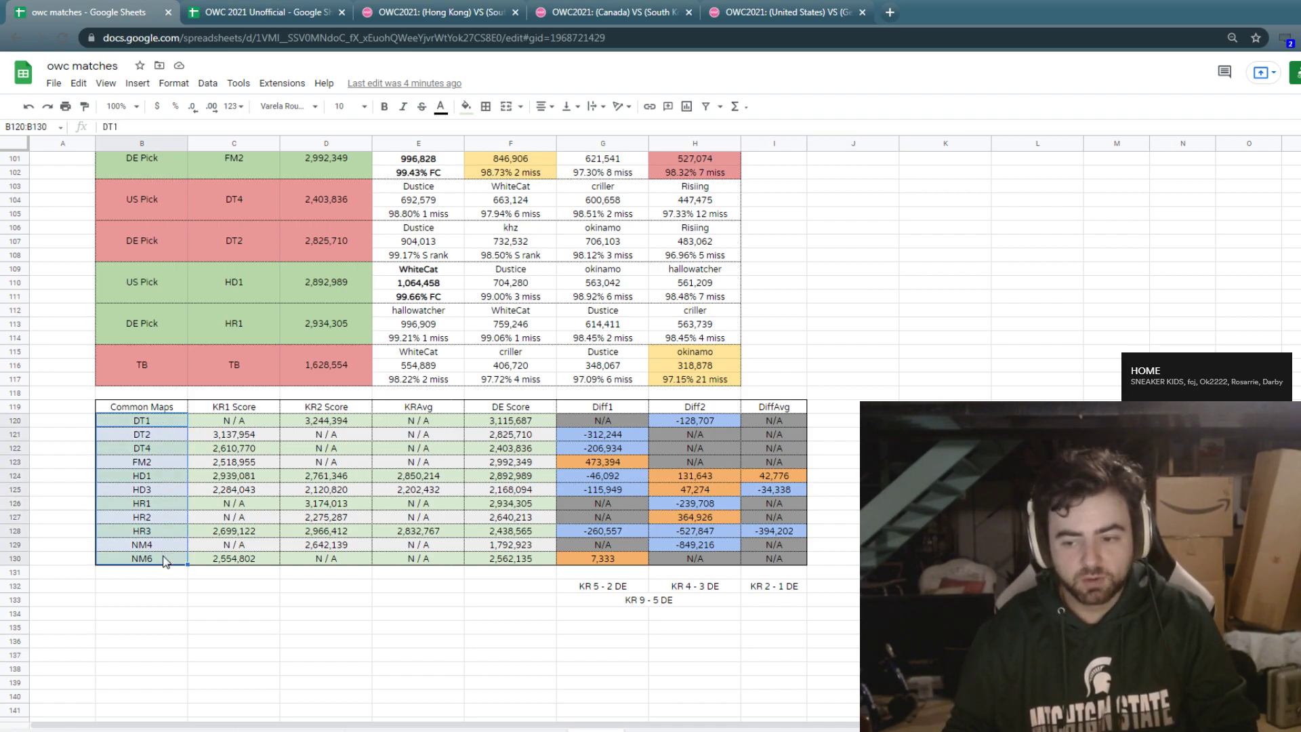
{"action": "left_click", "coordinate": [236, 589]}
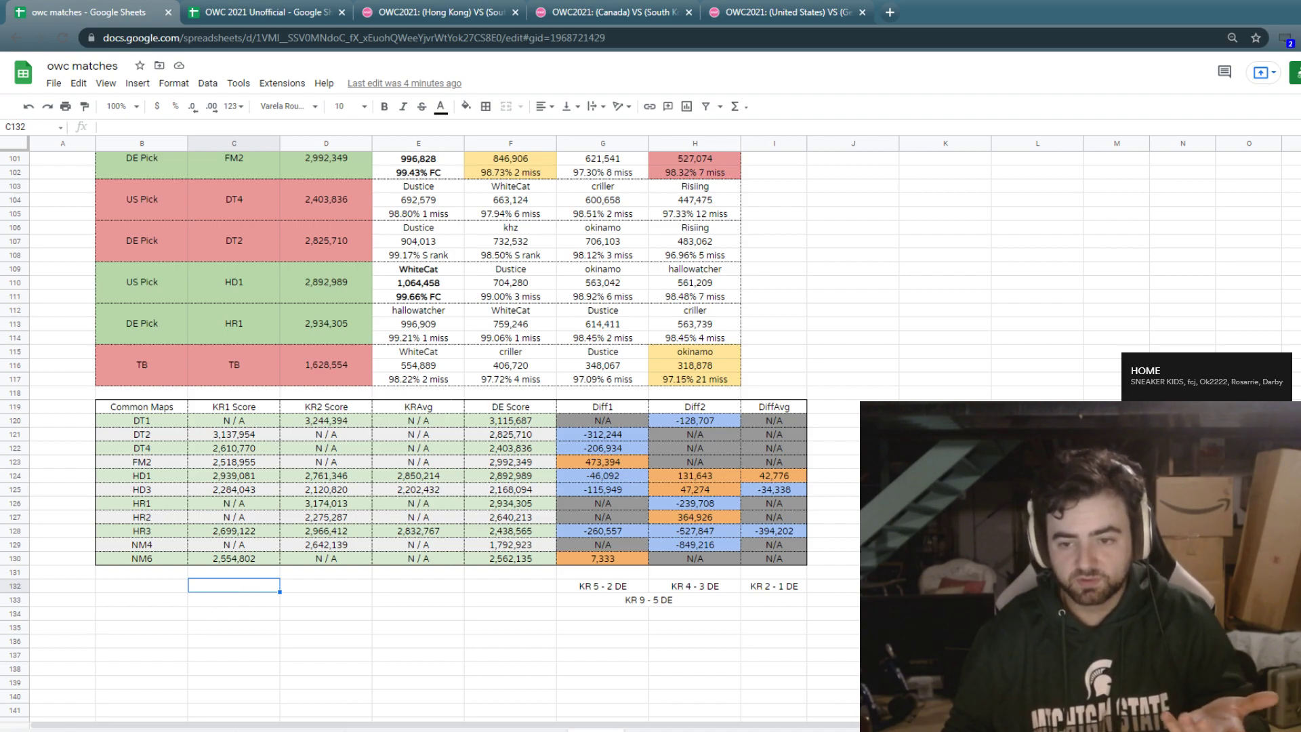
{"action": "left_click", "coordinate": [1117, 420]}
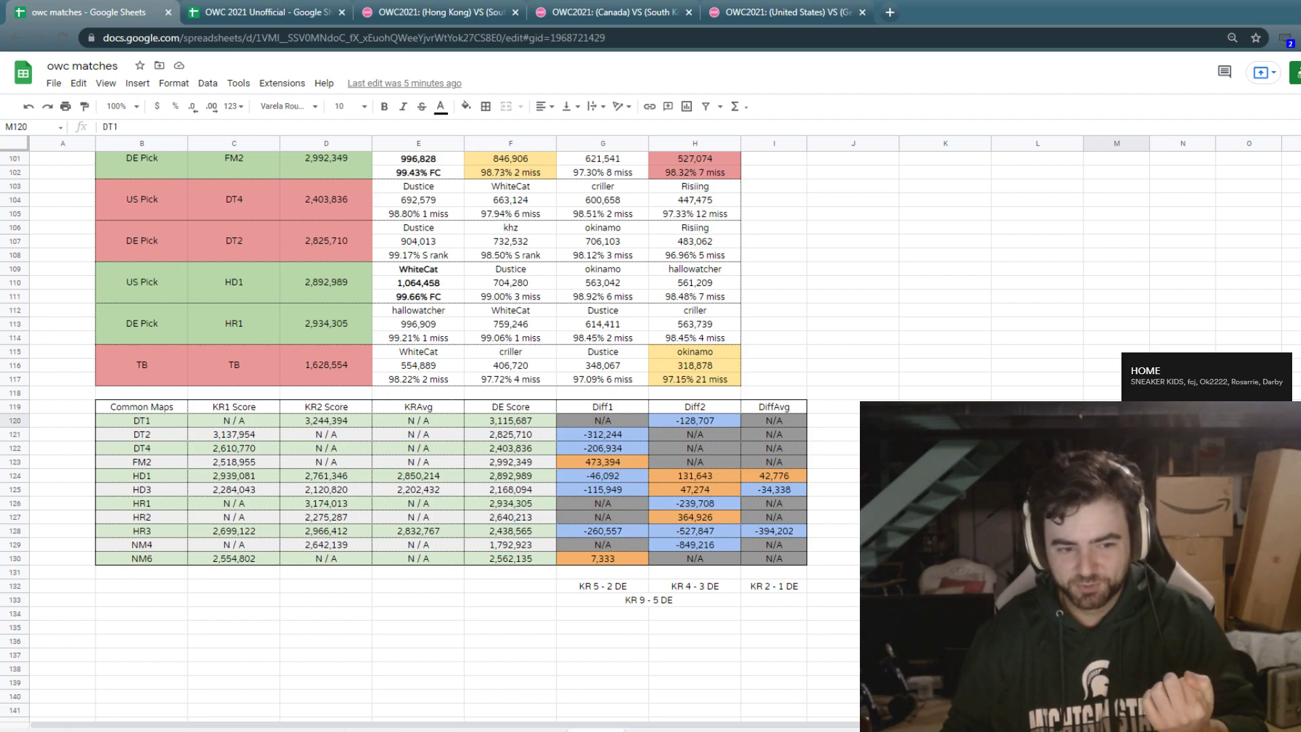
{"action": "key", "text": "Down"}
{"action": "key", "text": "Down"}
{"action": "key", "text": "Down"}
{"action": "key", "text": "Down"}
{"action": "key", "text": "Down"}
{"action": "key", "text": "Down"}
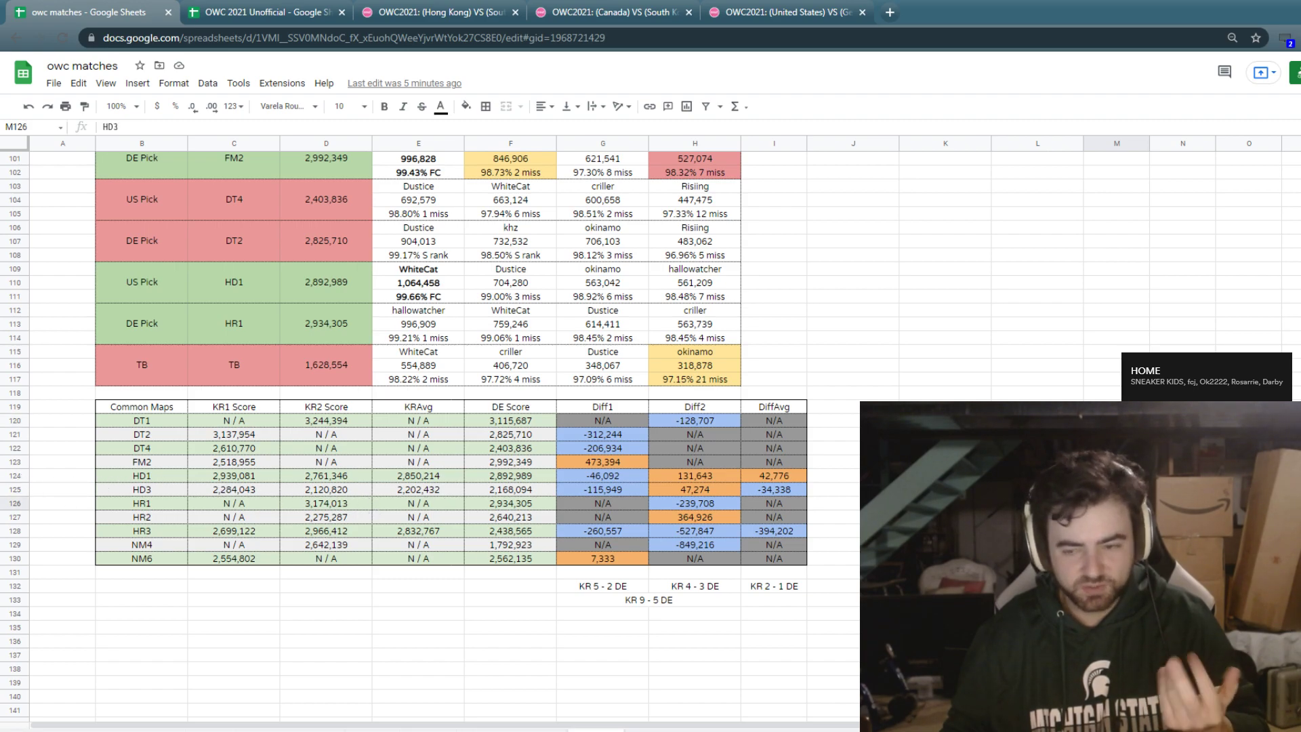
{"action": "left_click", "coordinate": [1038, 448]}
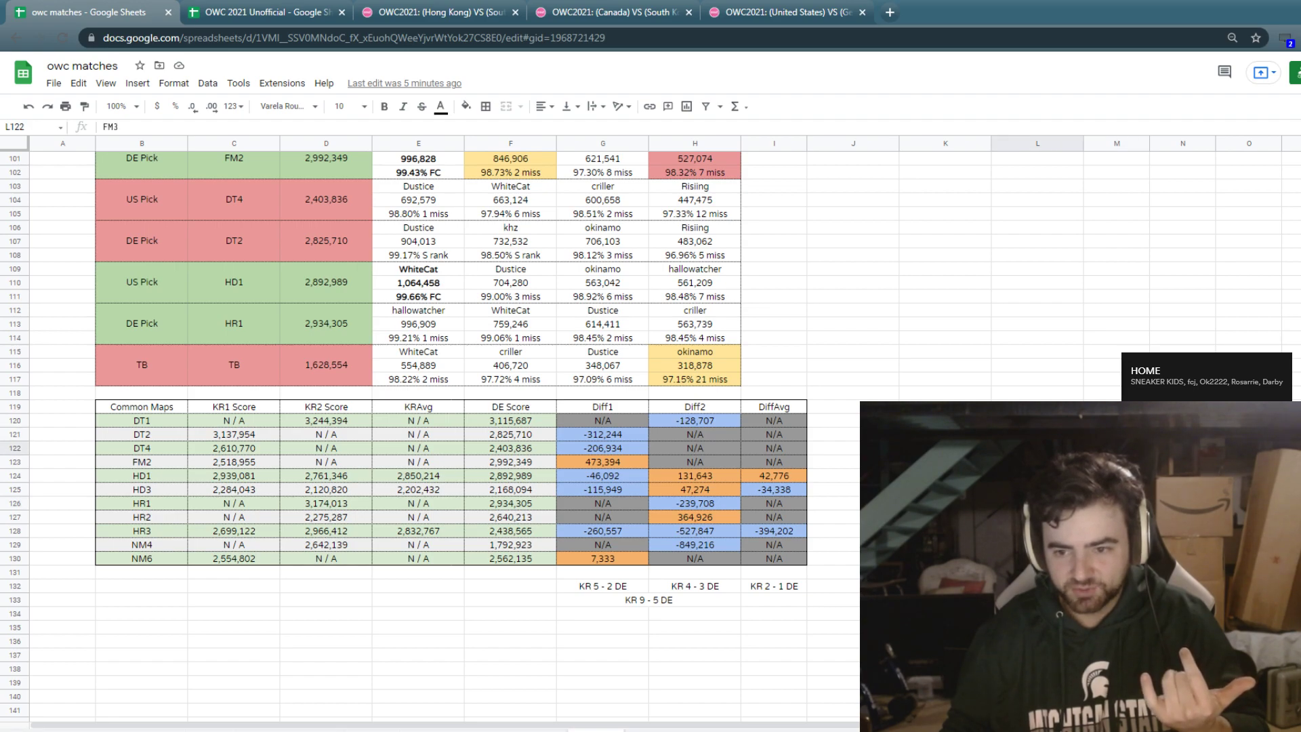
{"action": "left_click_drag", "start_coordinate": [1116, 420], "coordinate": [1116, 461]}
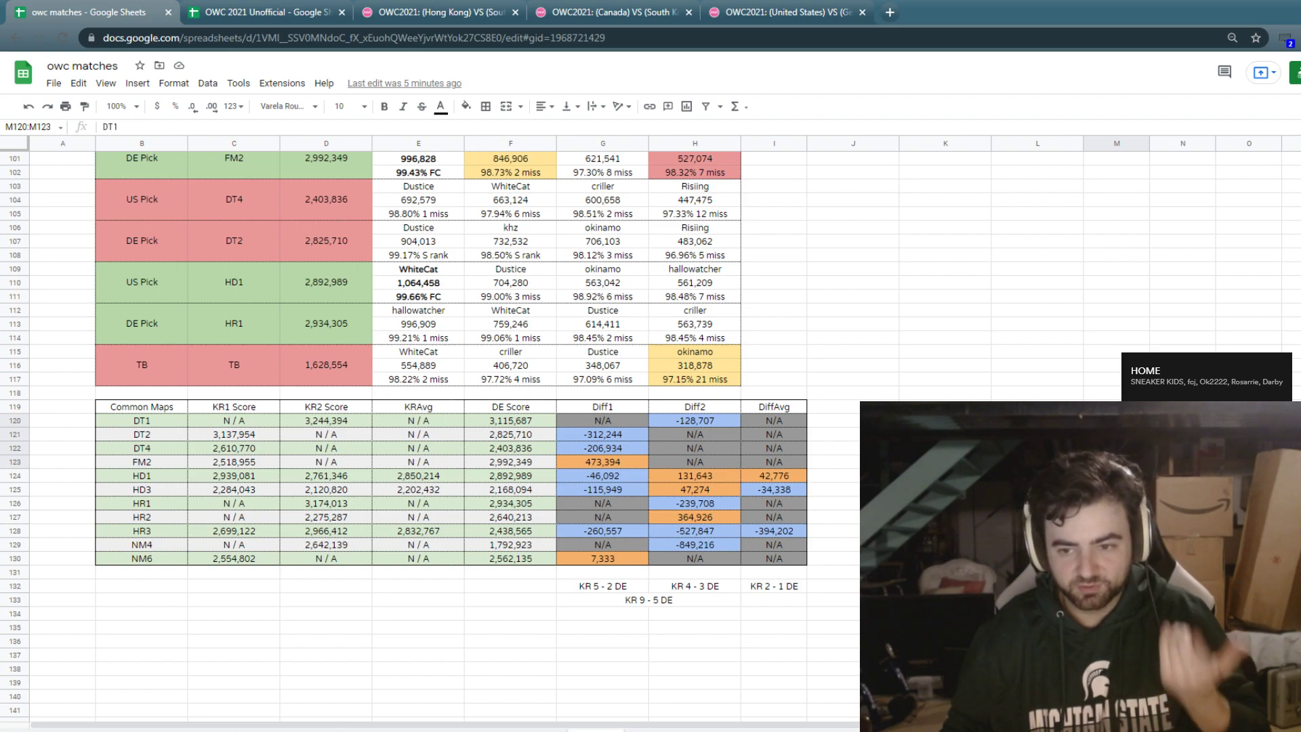
{"action": "left_click", "coordinate": [1117, 447]}
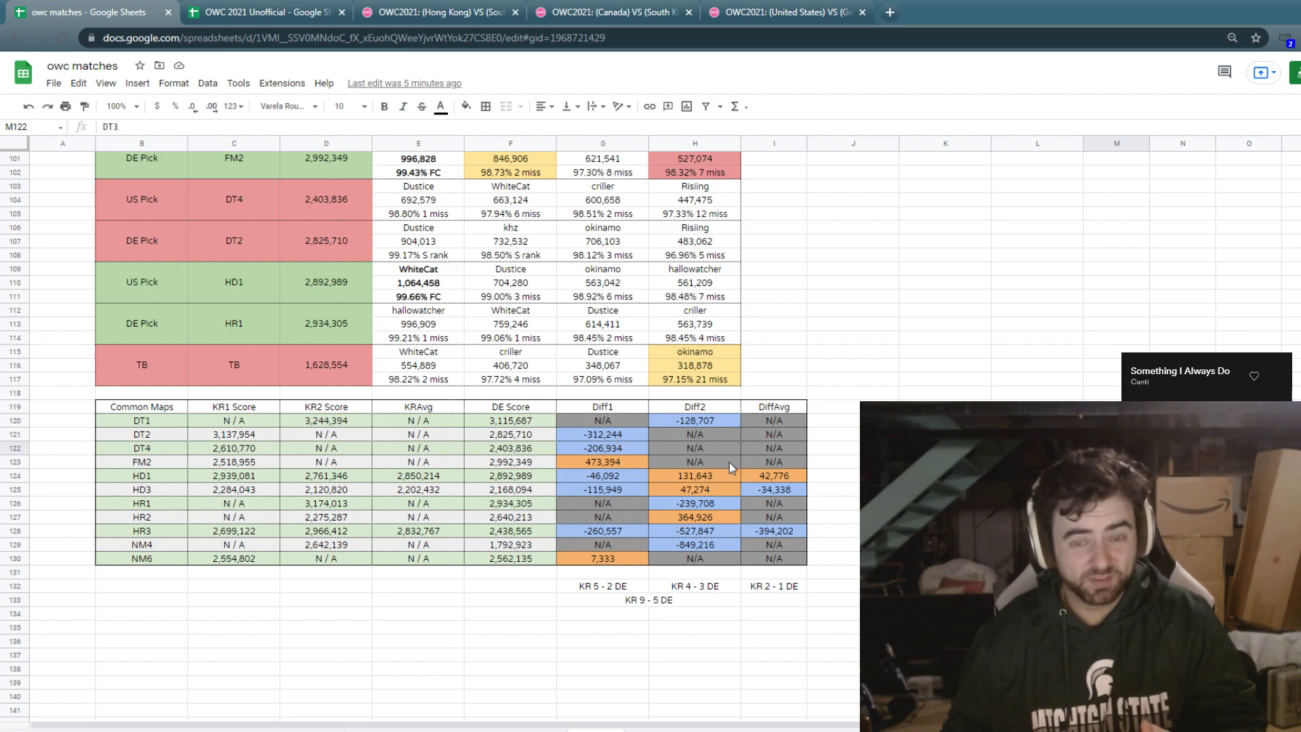
{"action": "left_click", "coordinate": [598, 438]}
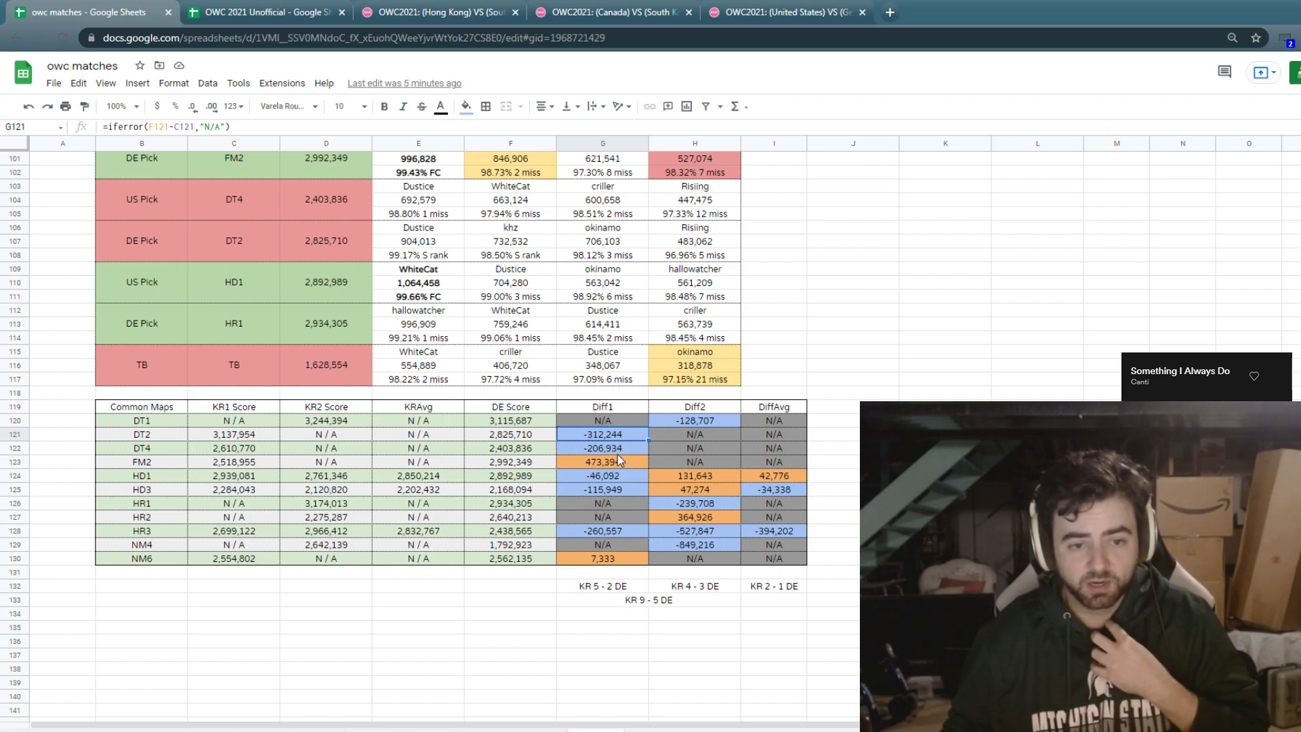
{"action": "left_click_drag", "start_coordinate": [701, 425], "coordinate": [630, 449]}
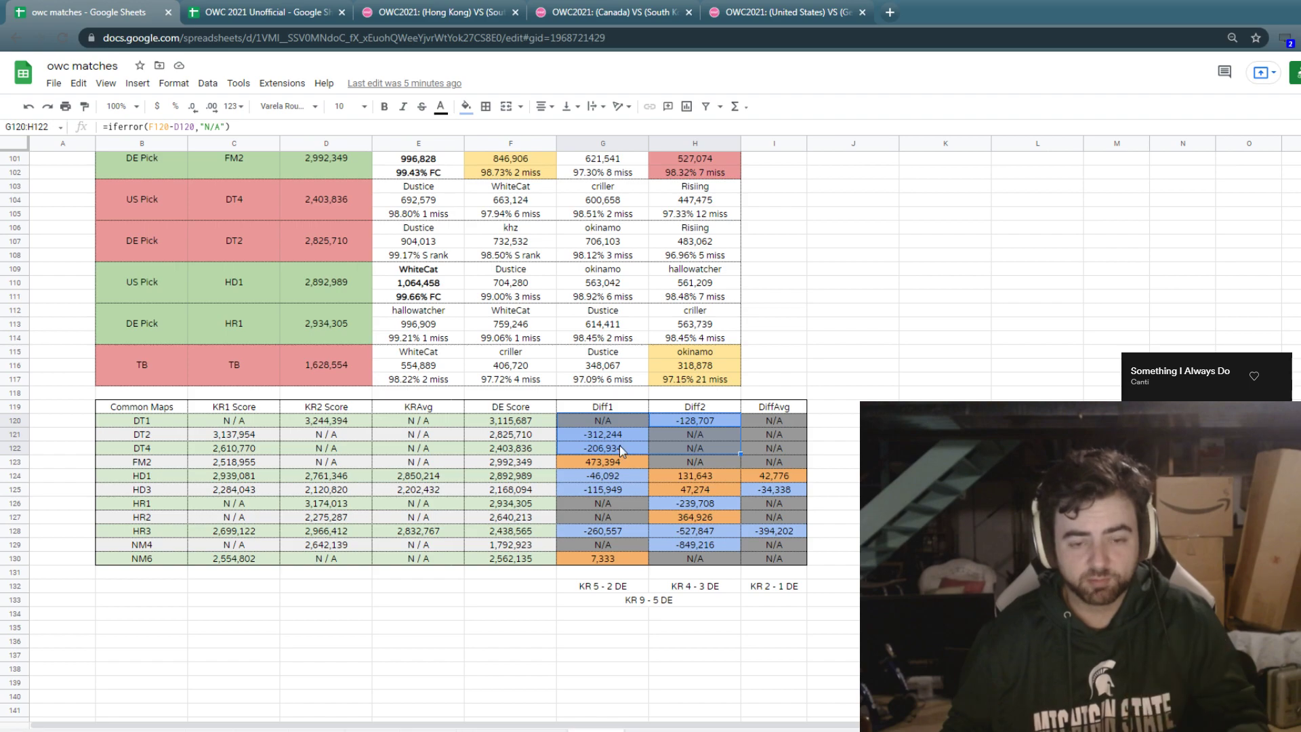
{"action": "key", "text": "Up"}
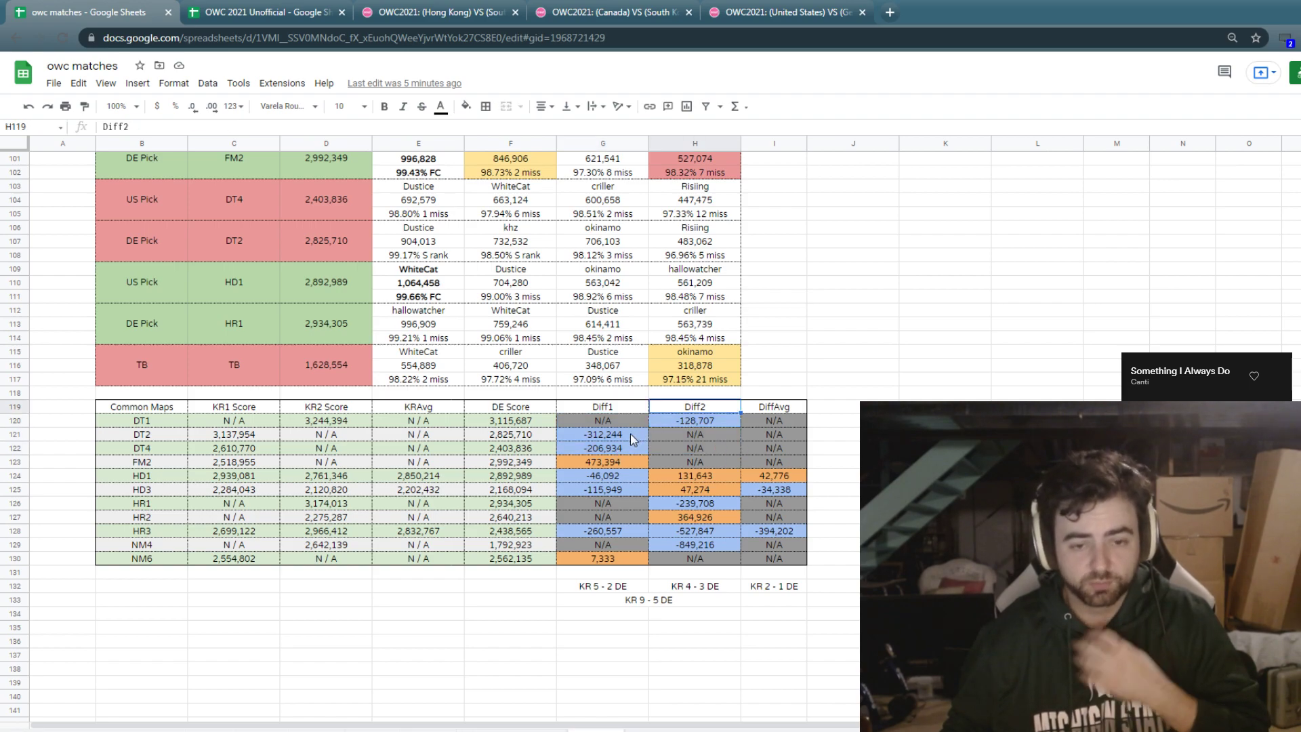
{"action": "left_click", "coordinate": [629, 434]}
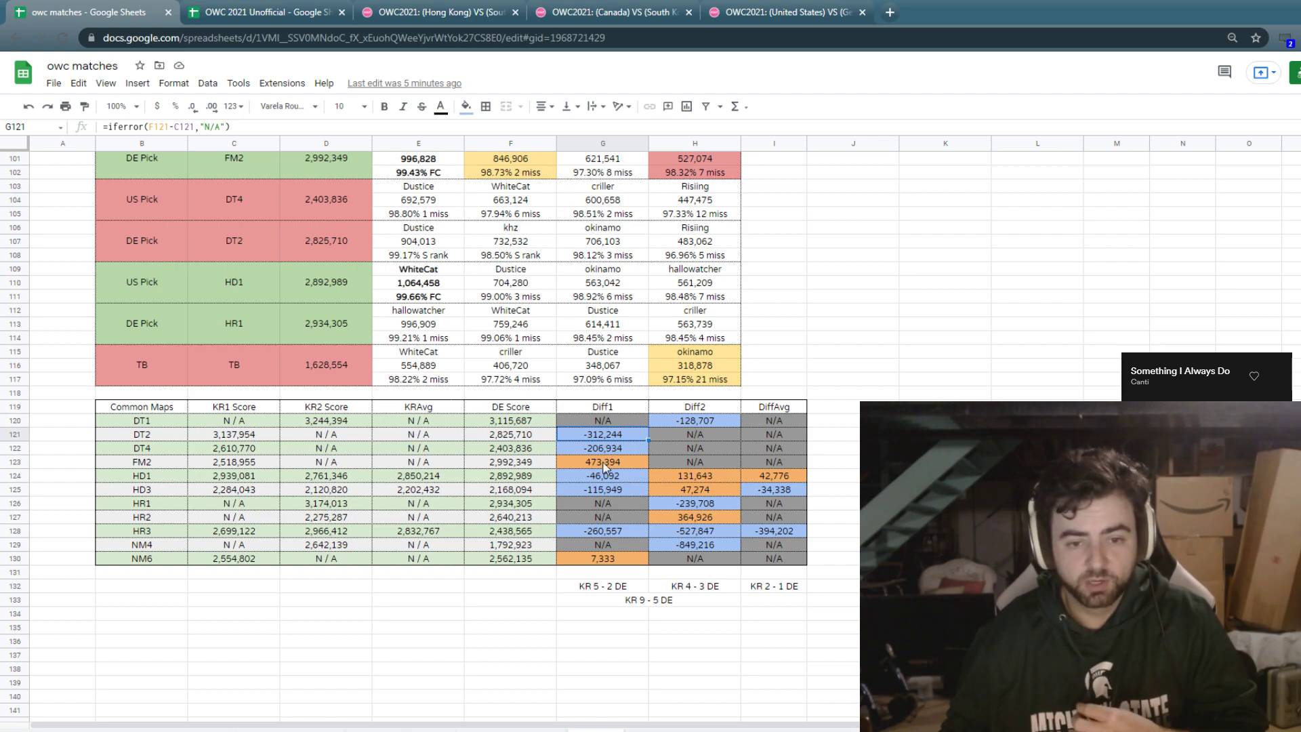
{"action": "left_click", "coordinate": [603, 463]}
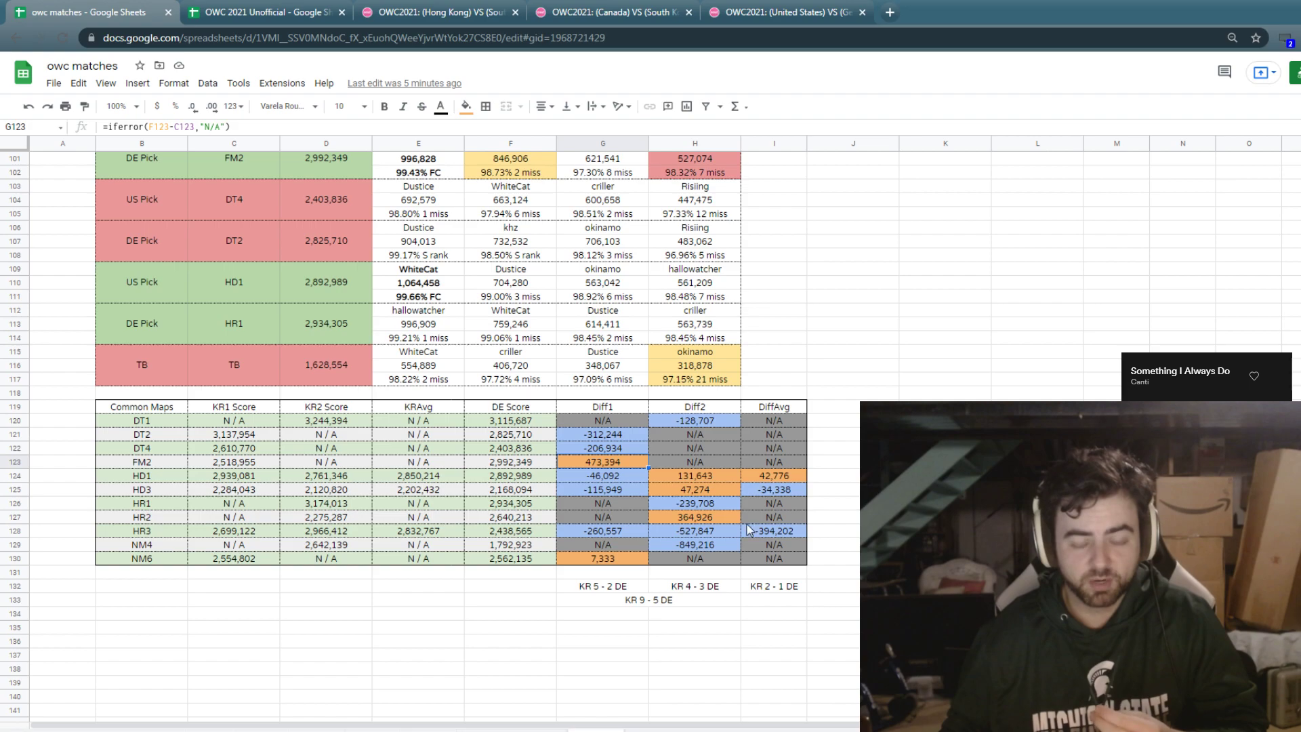
{"action": "left_click", "coordinate": [589, 479]}
{"action": "left_click_drag", "start_coordinate": [589, 478], "coordinate": [786, 490]}
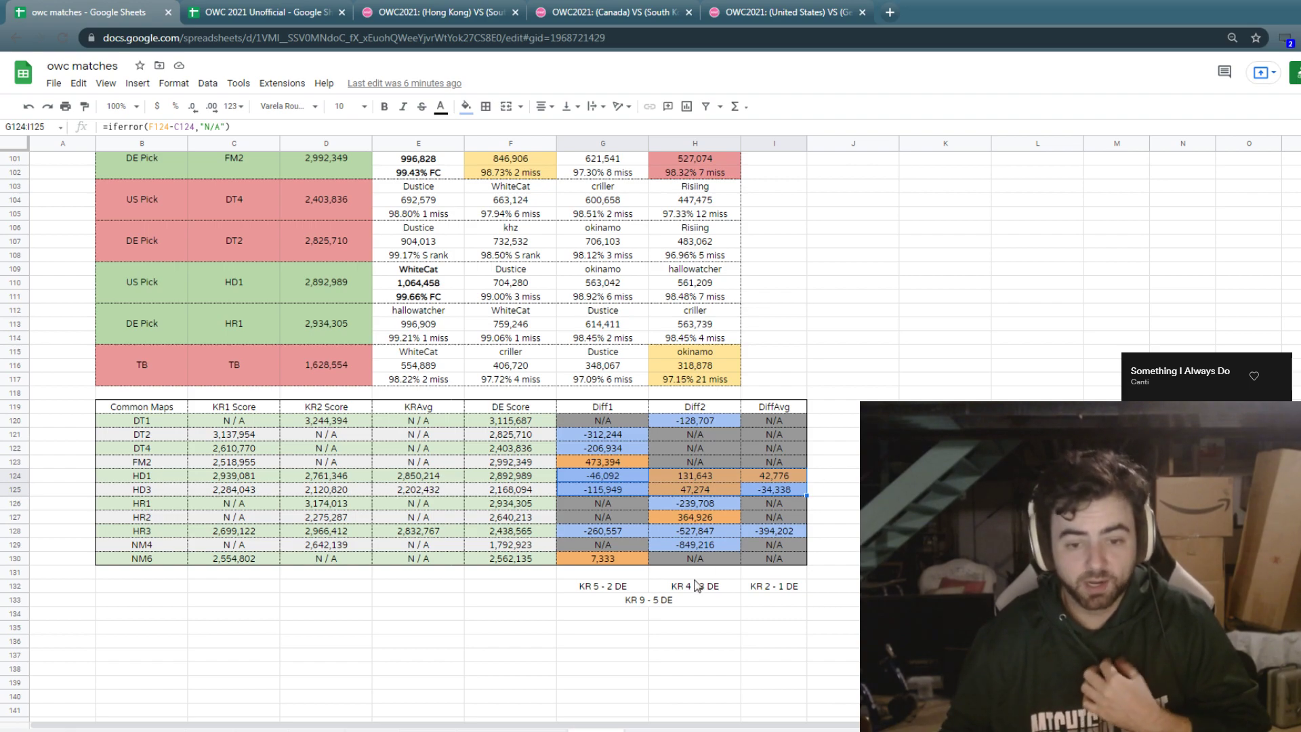
{"action": "left_click", "coordinate": [706, 505]}
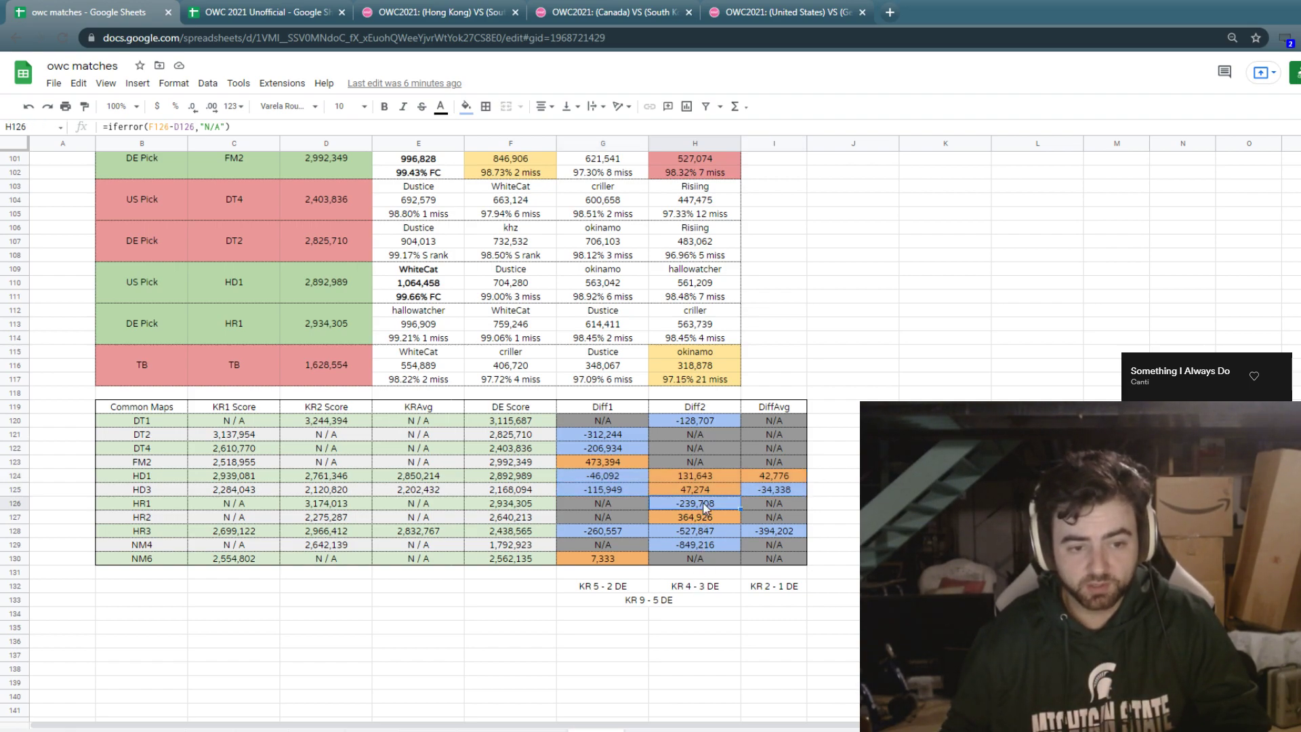
{"action": "left_click_drag", "start_coordinate": [306, 508], "coordinate": [717, 515]}
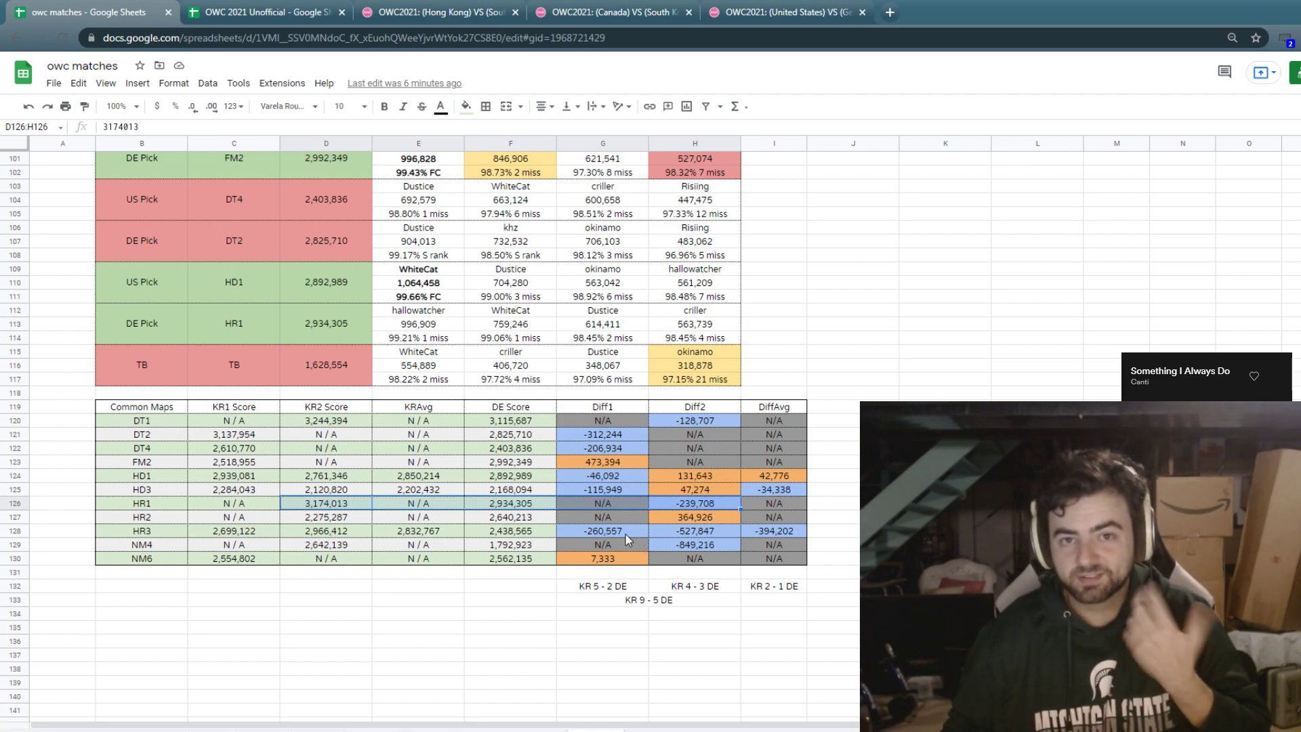
{"action": "left_click_drag", "start_coordinate": [624, 534], "coordinate": [725, 547]}
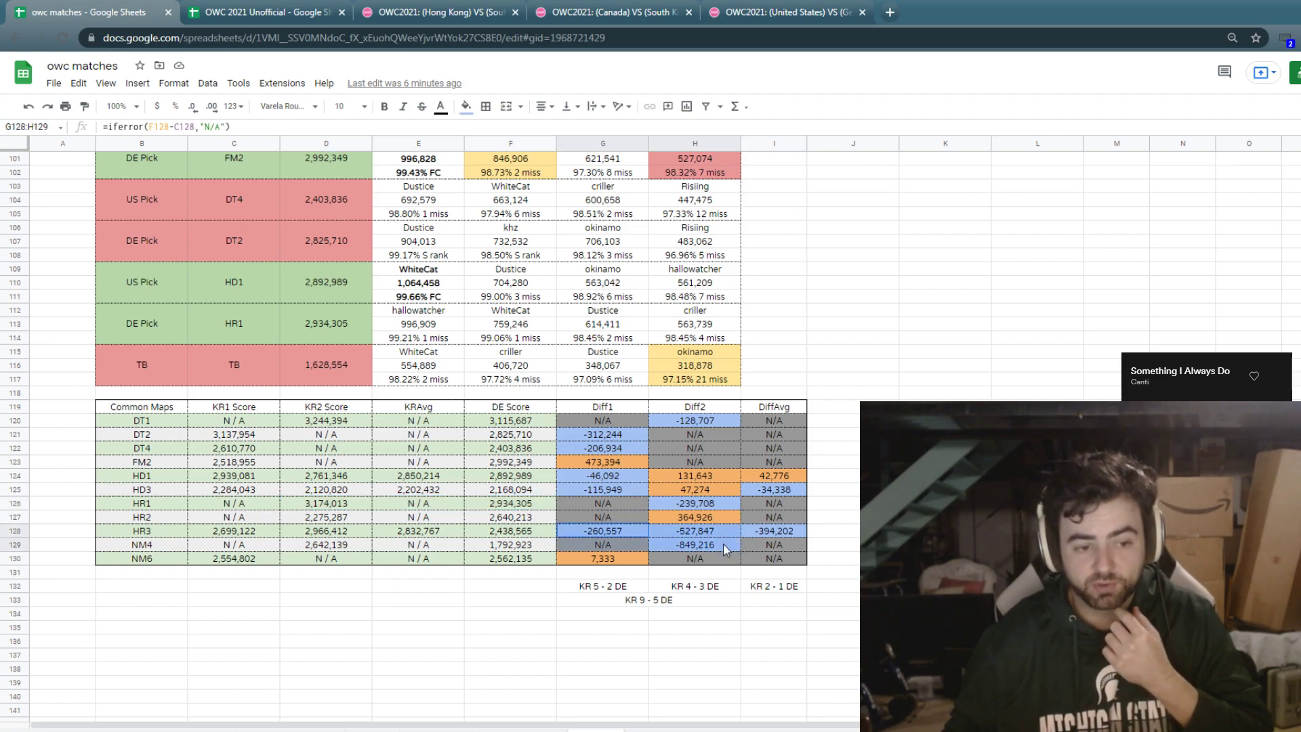
{"action": "left_click", "coordinate": [726, 532]}
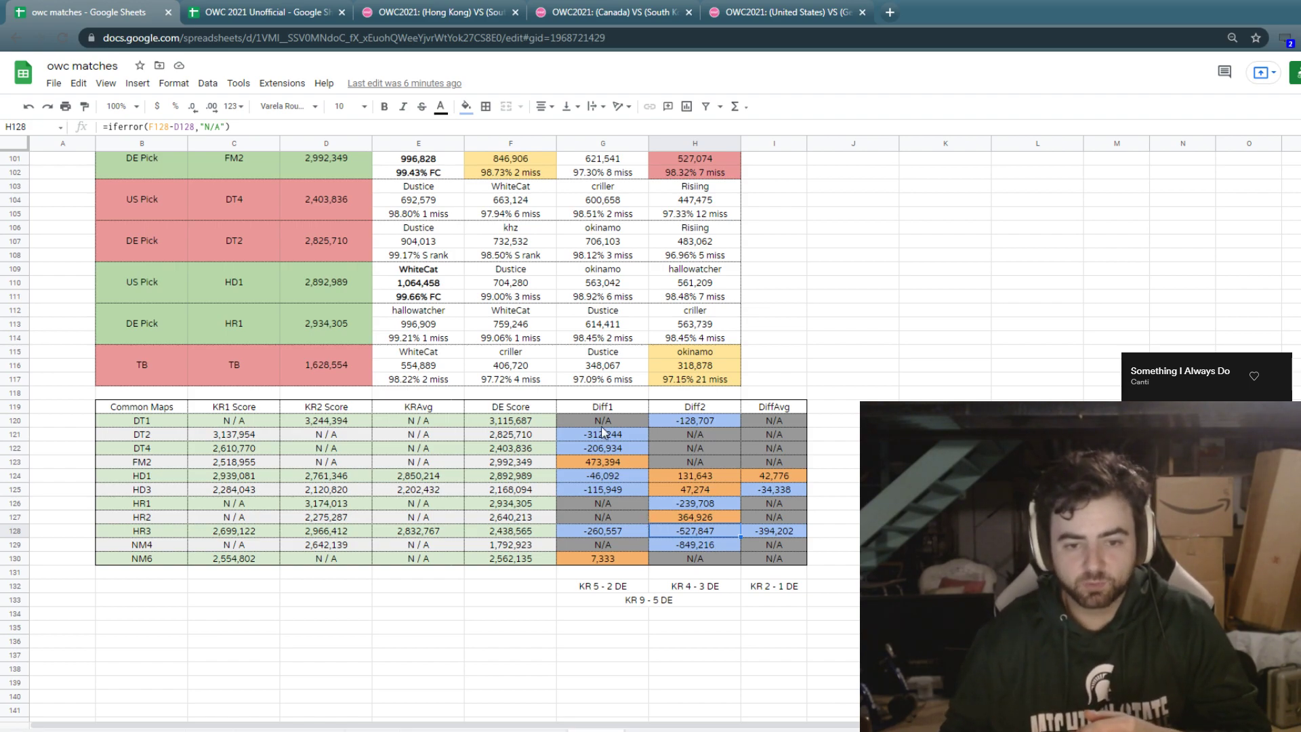
Select the table's difference columns, G120:I130.
{"action": "left_click_drag", "start_coordinate": [601, 425], "coordinate": [788, 561]}
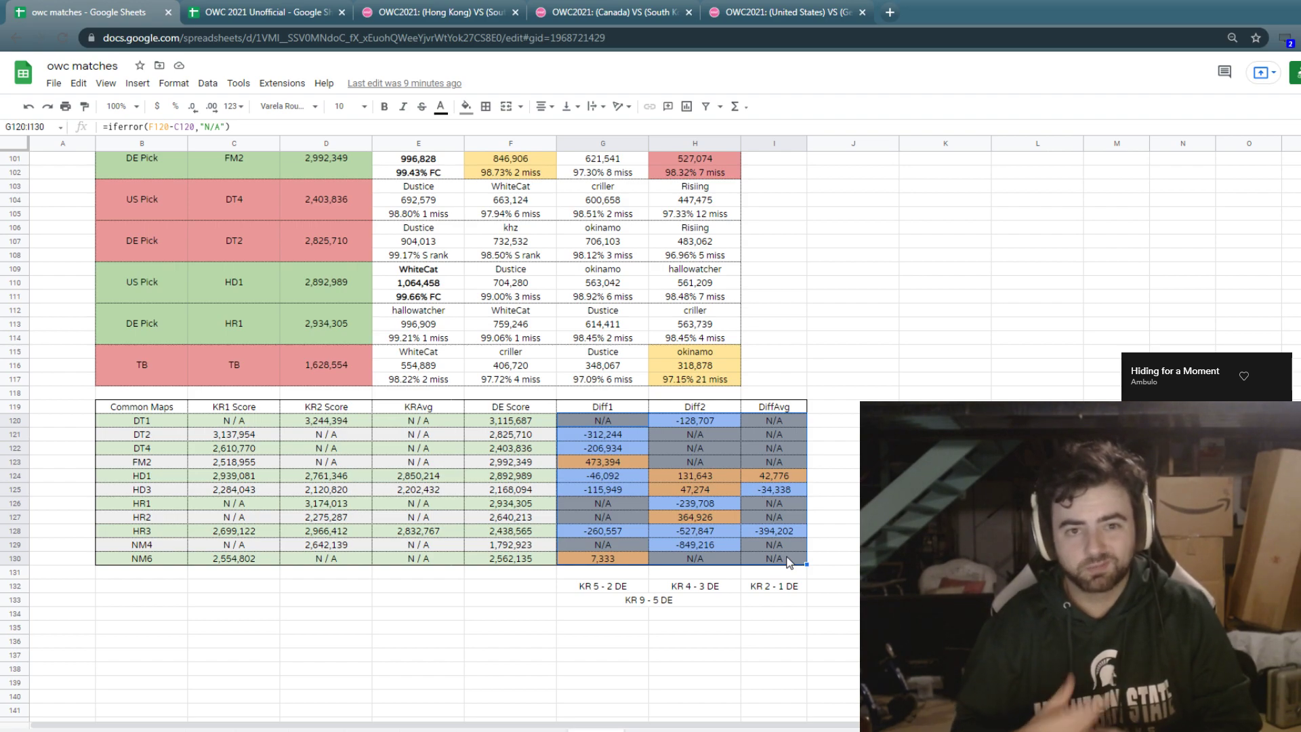
Open the Mappools sheet in the OWC 2021 Unofficial spreadsheet and scroll to the top.
{"action": "left_click", "coordinate": [346, 5]}
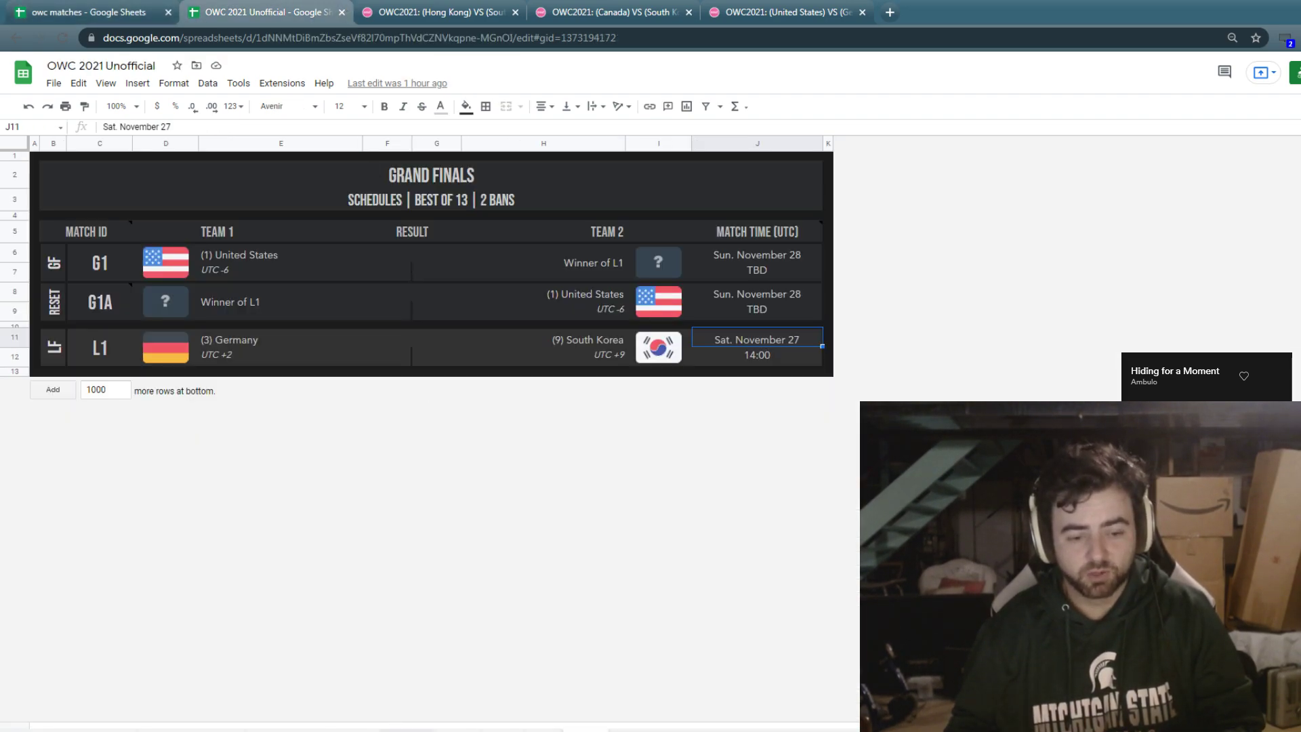
{"action": "left_click", "coordinate": [456, 727]}
{"action": "scroll", "coordinate": [404, 508], "scroll_direction": "up", "scroll_amount": 5}
{"action": "scroll", "coordinate": [404, 515], "scroll_direction": "up", "scroll_amount": 2}
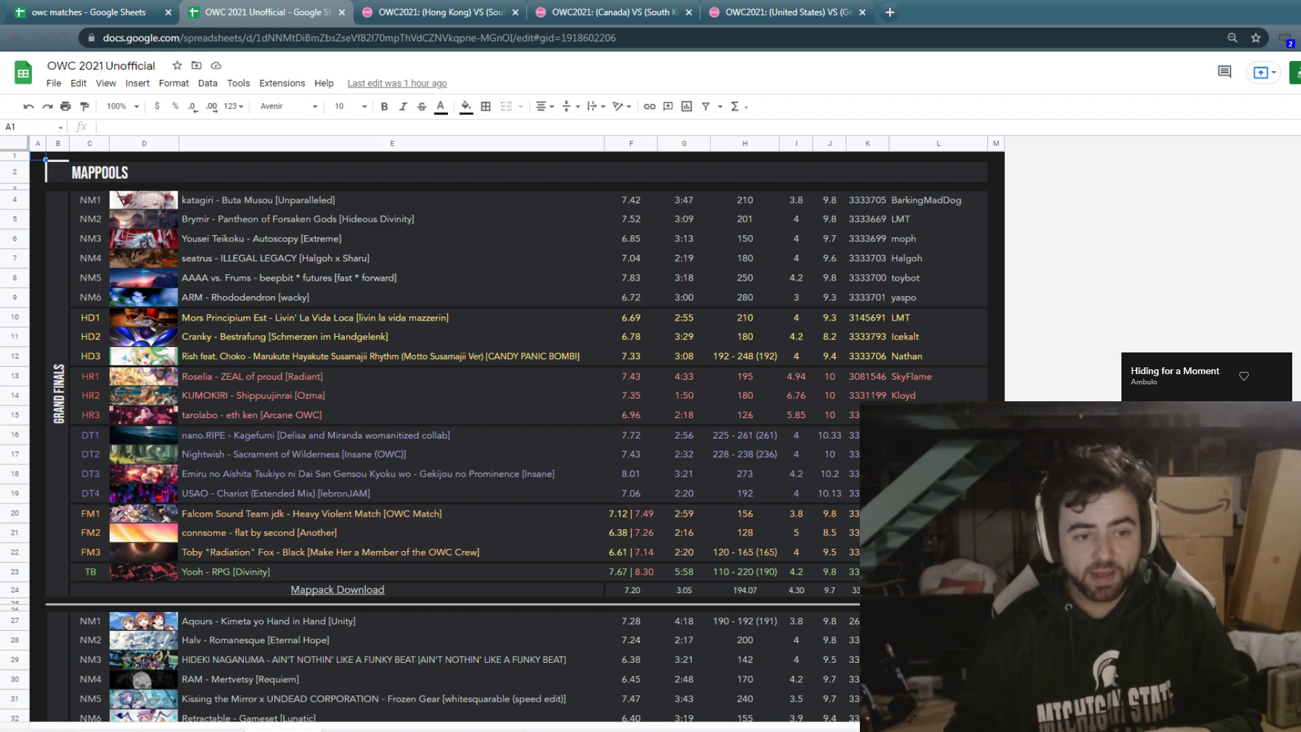
Inspect the DT1, HR2, HR3 and NM4 map entries in the Grand Finals pool.
{"action": "left_click", "coordinate": [745, 437]}
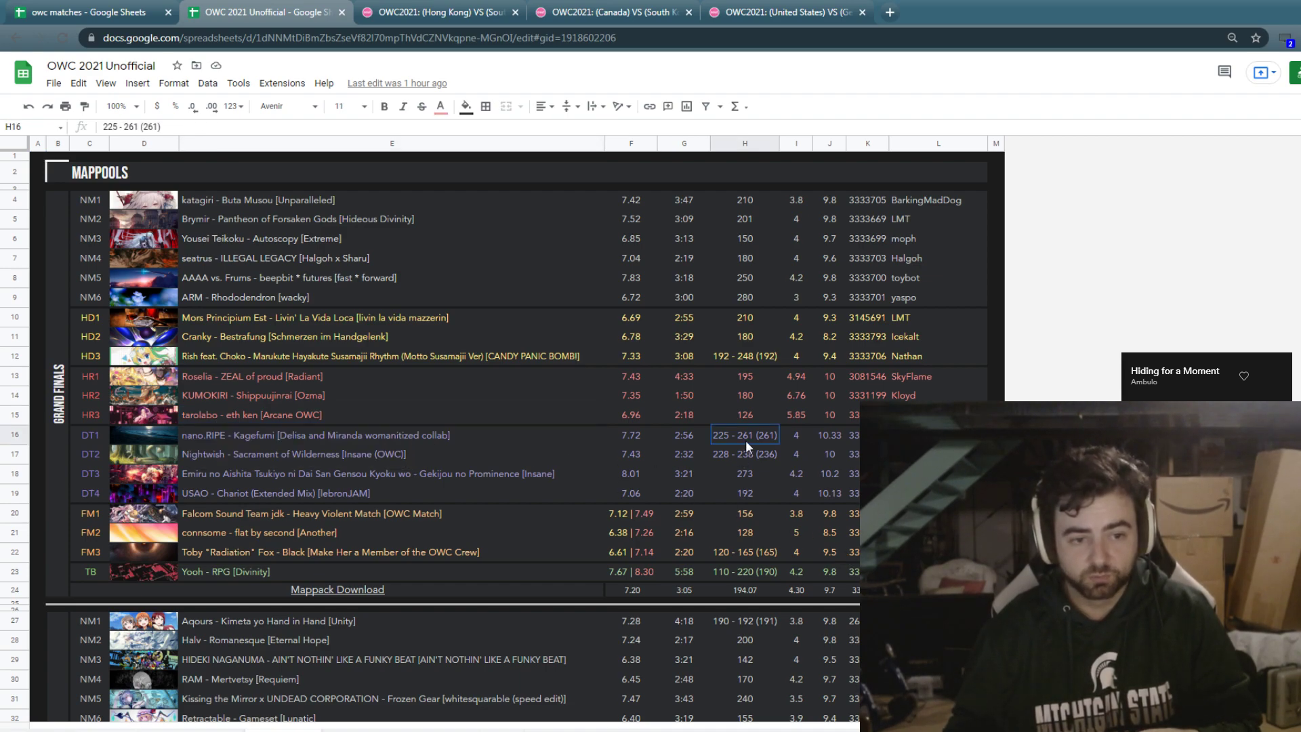
{"action": "left_click", "coordinate": [320, 400]}
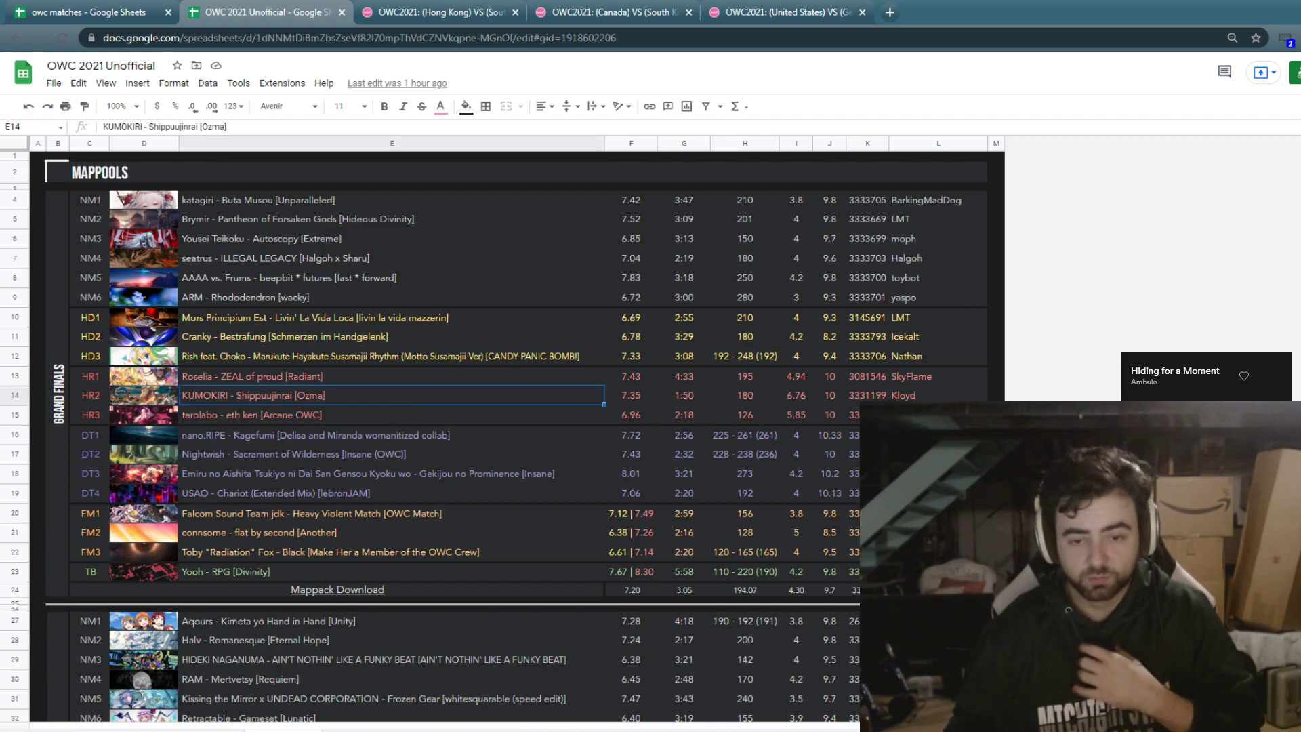
{"action": "left_click", "coordinate": [405, 394]}
{"action": "key", "text": "shift+Down"}
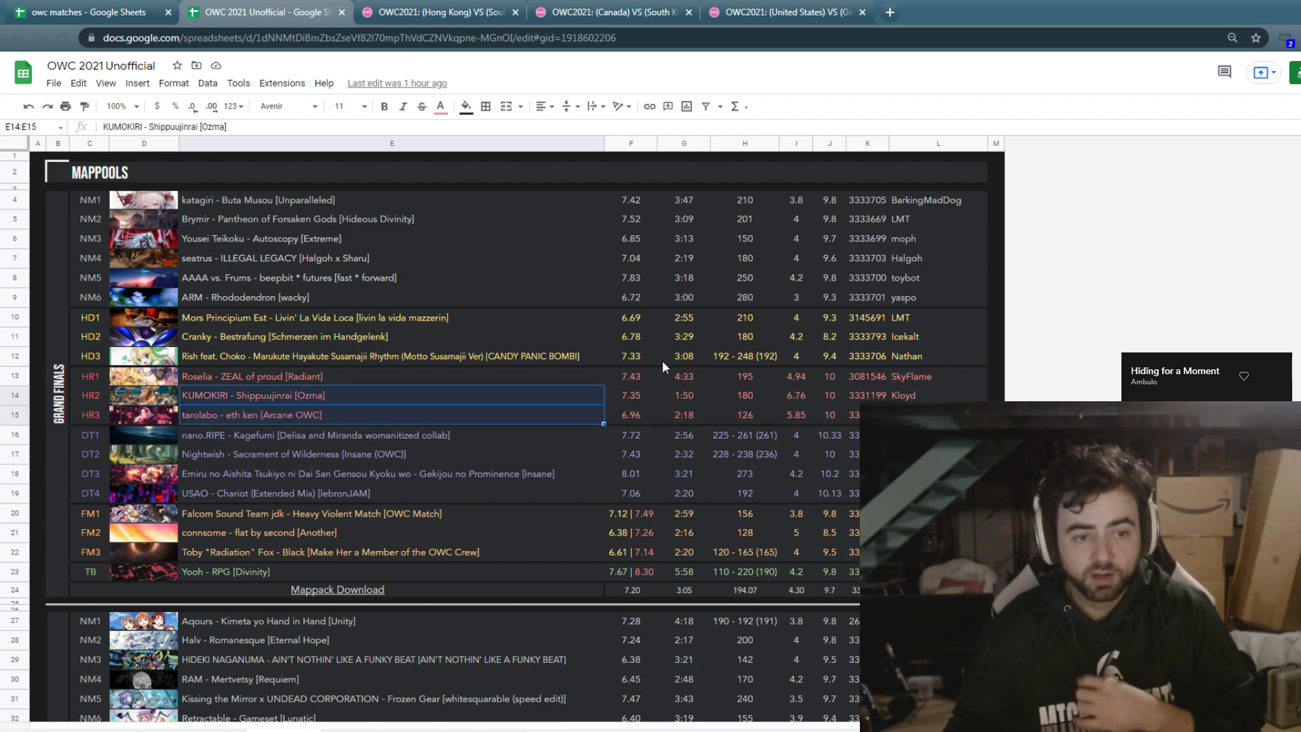
{"action": "left_click", "coordinate": [324, 263]}
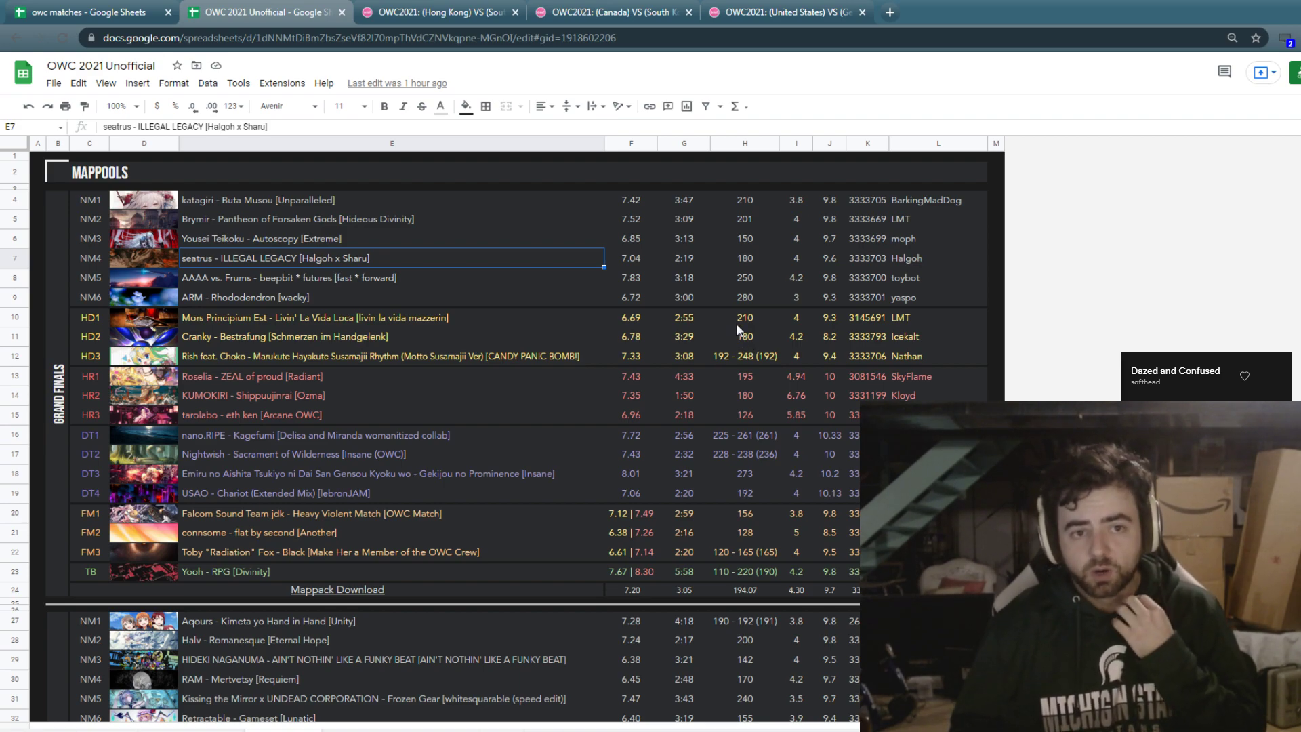
Go back to the owc matches spreadsheet.
{"action": "left_click", "coordinate": [73, 8]}
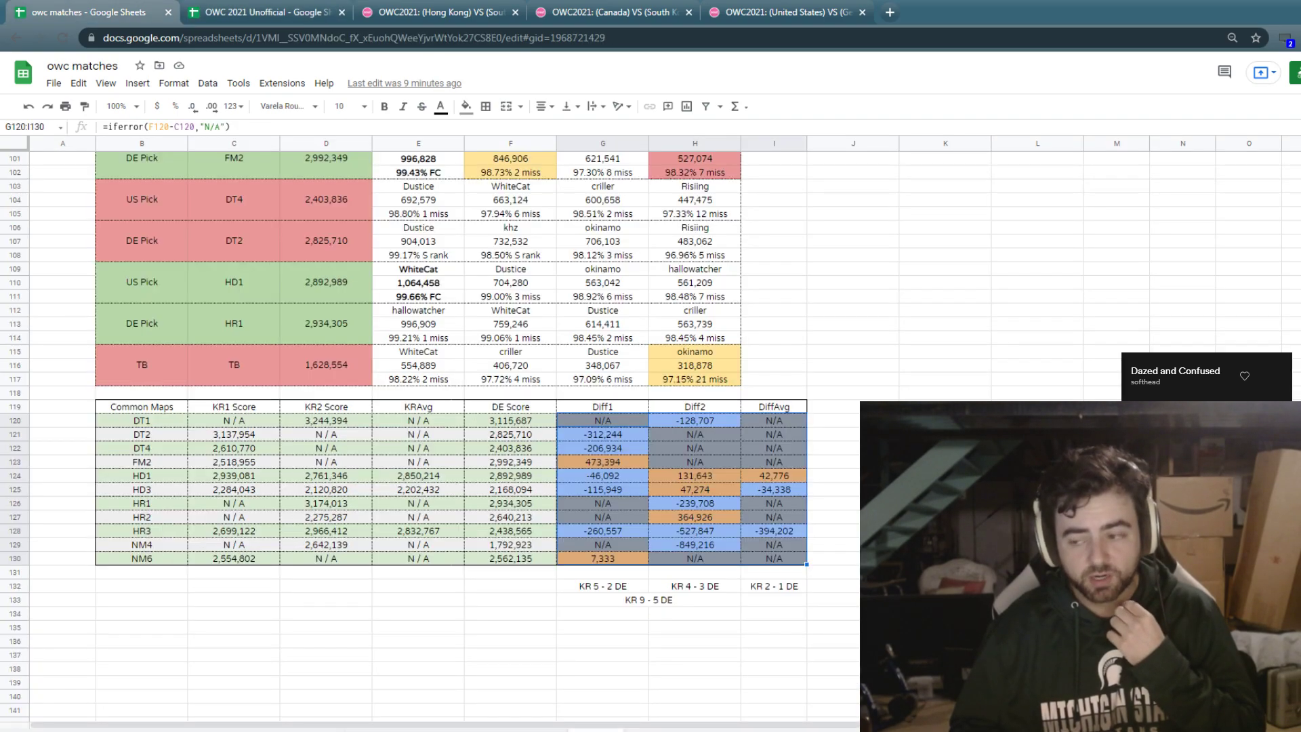